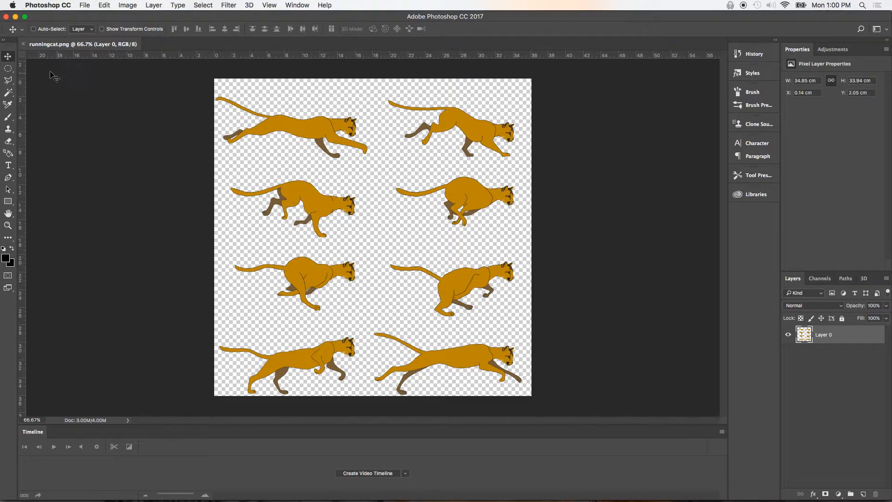
# - Select the top-row right cat with a rectangular marquee about 18 × 9 cm, cut it and paste it onto its own layer
pyautogui.moveTo(8, 69); pyautogui.dragTo(34, 72)
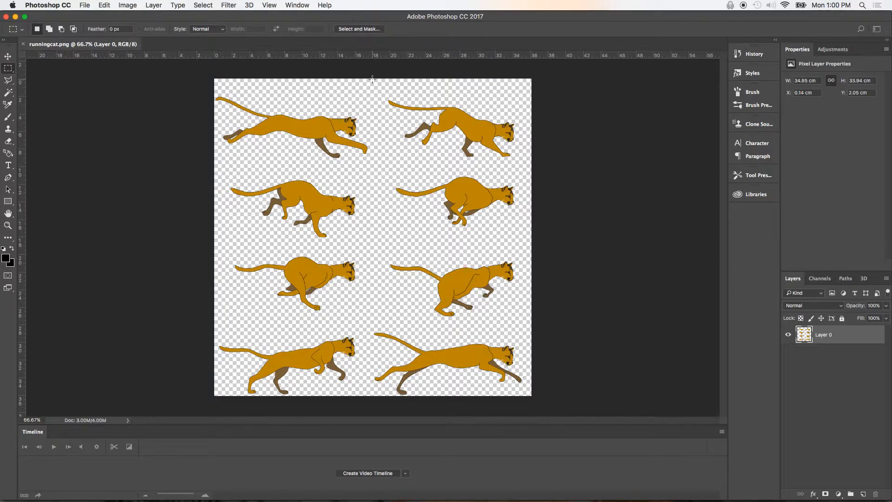
pyautogui.moveTo(372, 80); pyautogui.dragTo(548, 158)
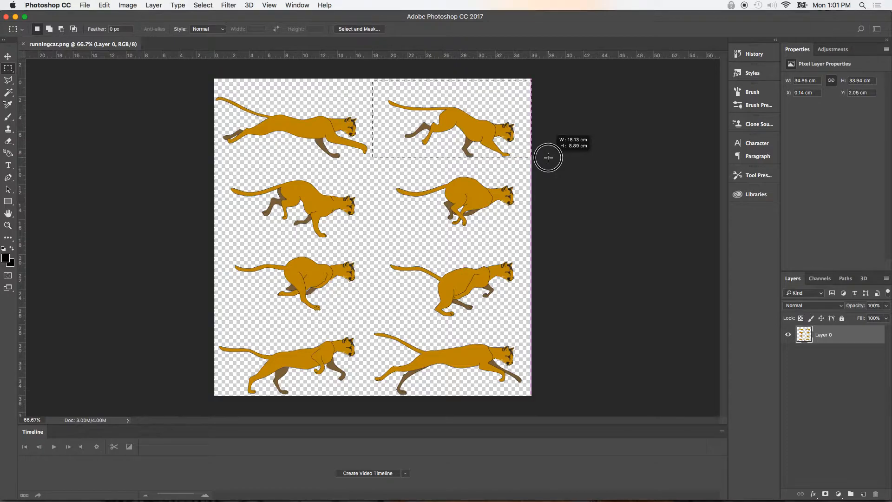
pyautogui.moveTo(548, 159); pyautogui.dragTo(548, 159)
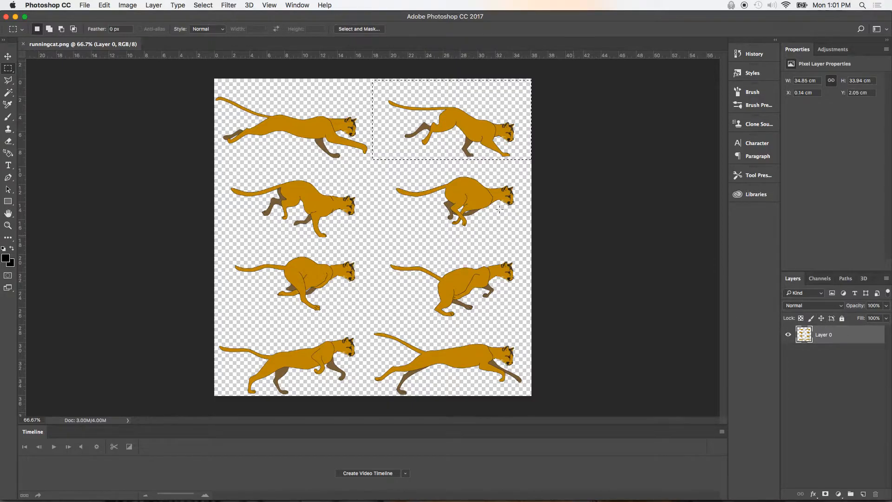
pyautogui.click(104, 5)
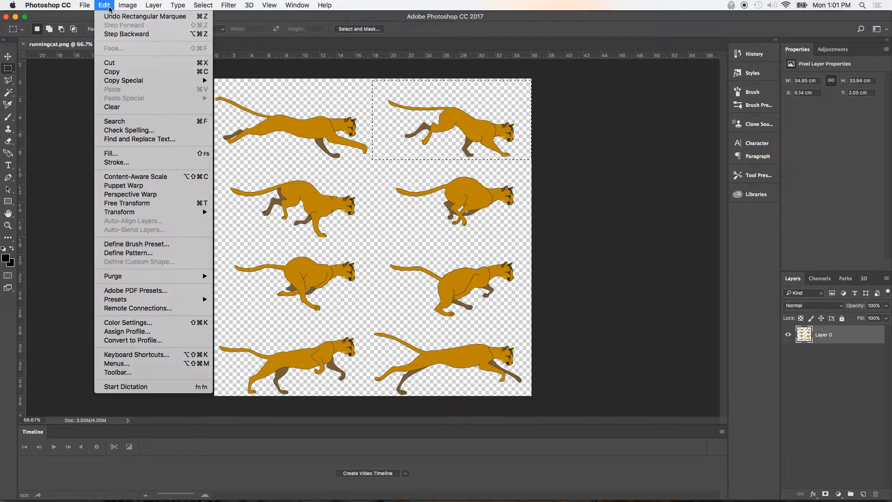
pyautogui.click(119, 63)
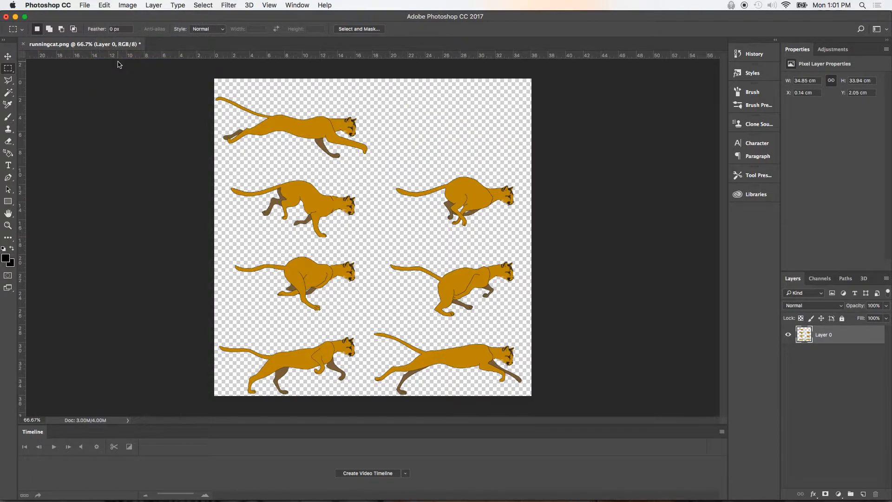
pyautogui.click(104, 5)
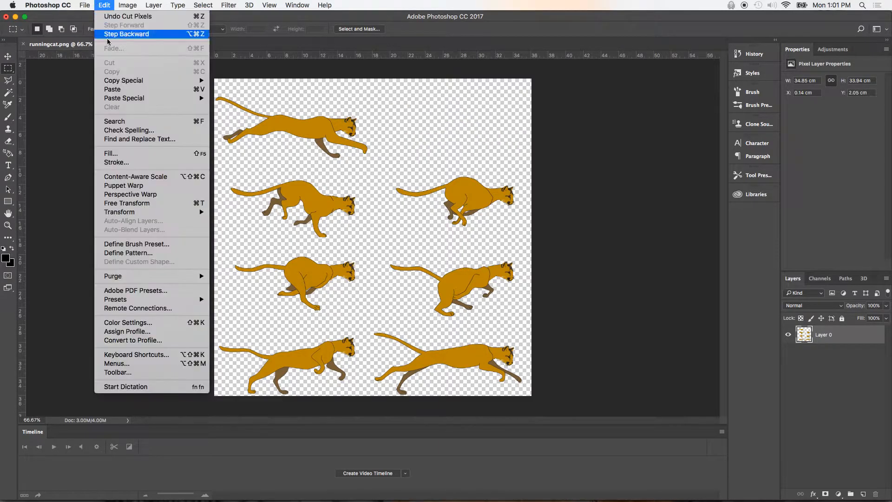
pyautogui.click(116, 90)
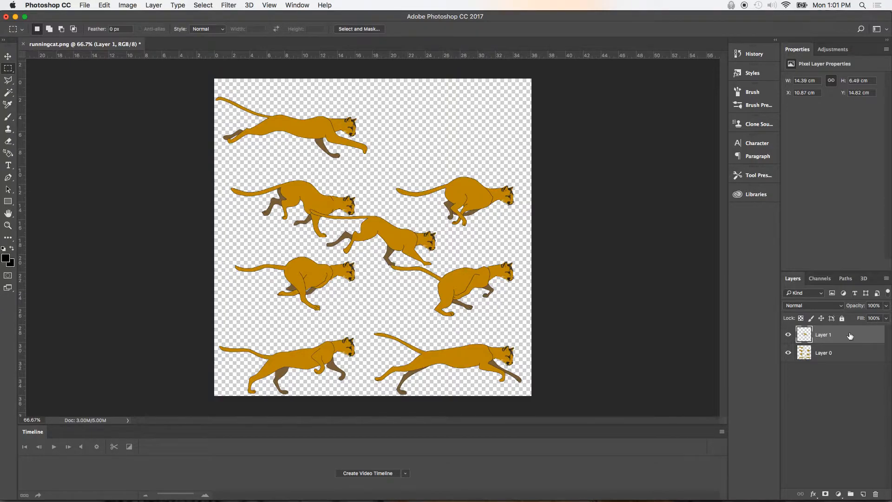
# - Move the pasted cat over the top-row left cat, to about X 3.56 cm, Y 2.01 cm, and hide Layer 1
pyautogui.click(8, 57)
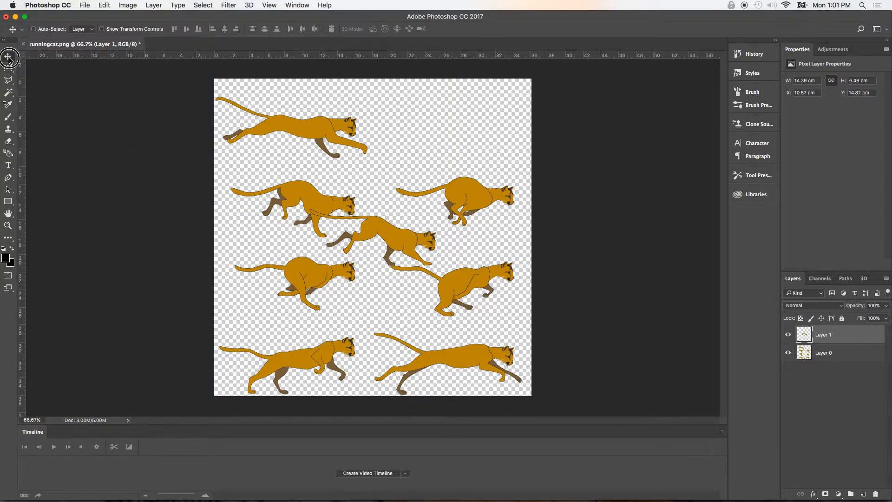
pyautogui.click(408, 245)
pyautogui.moveTo(408, 244); pyautogui.dragTo(344, 131)
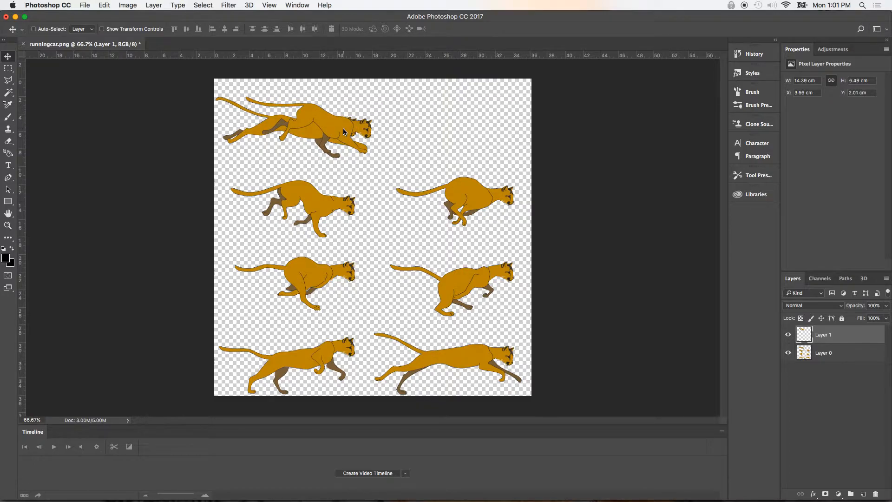
pyautogui.click(788, 336)
# - Select the second-row left cat on Layer 0 with the Rectangular Marquee, cut it and paste it onto its own layer
pyautogui.click(10, 68)
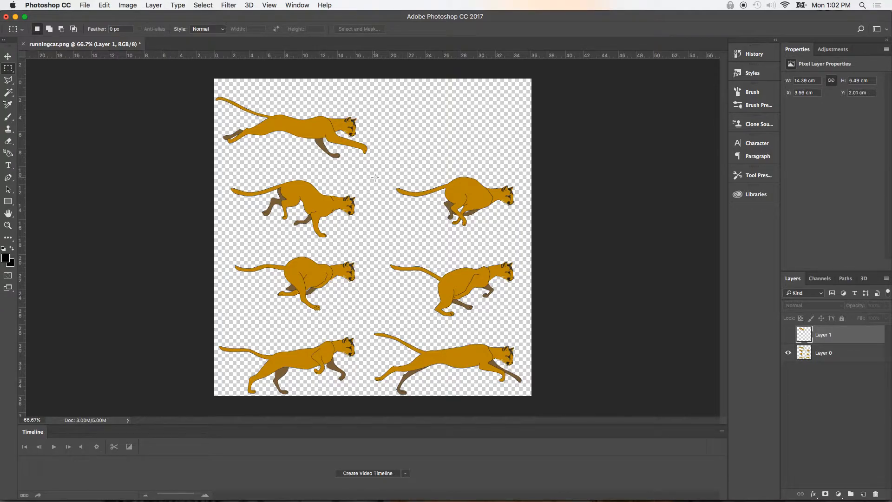
pyautogui.moveTo(374, 177); pyautogui.dragTo(212, 239)
pyautogui.click(836, 357)
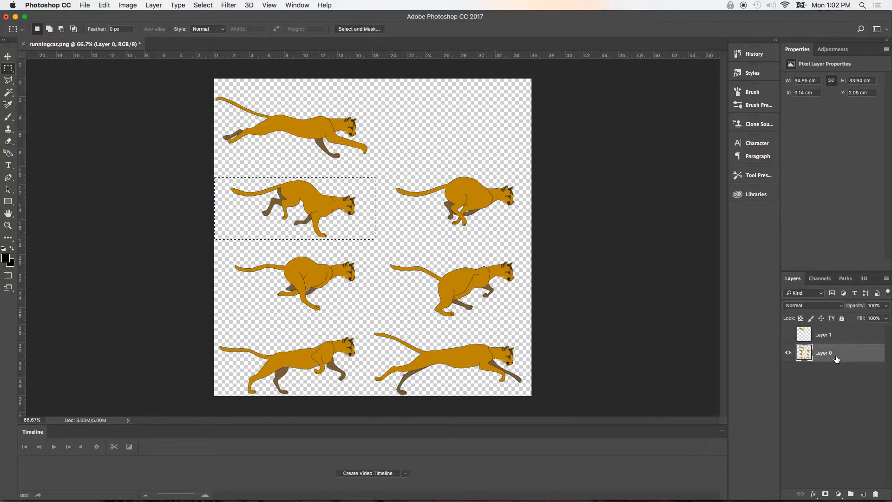
pyautogui.press('super+x')
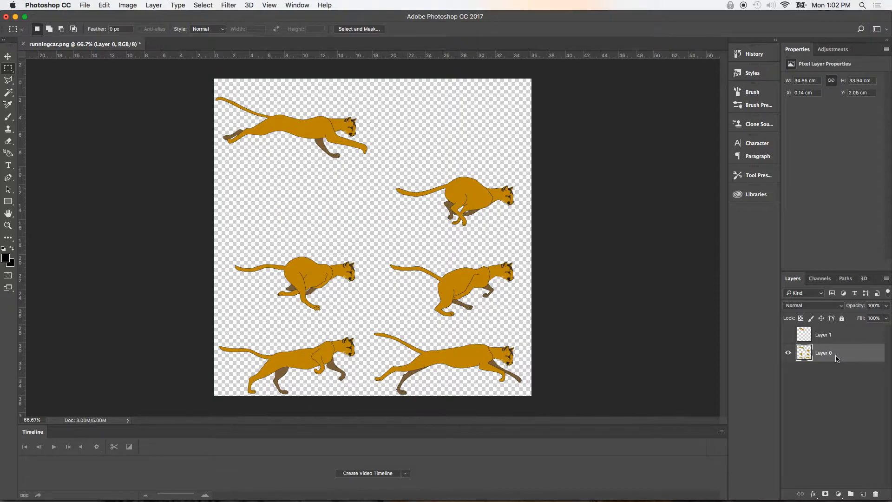
pyautogui.press('super+v')
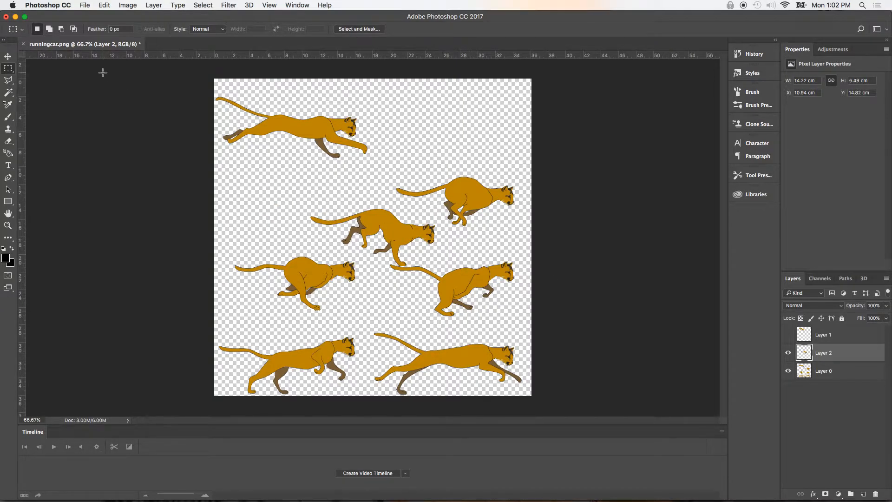
# - Move the pasted cat over the top-row left cat, to about X 2.05 cm, Y 2.79 cm, and place Layer 2 above Layer 1
pyautogui.click(8, 56)
pyautogui.moveTo(399, 235); pyautogui.dragTo(324, 130)
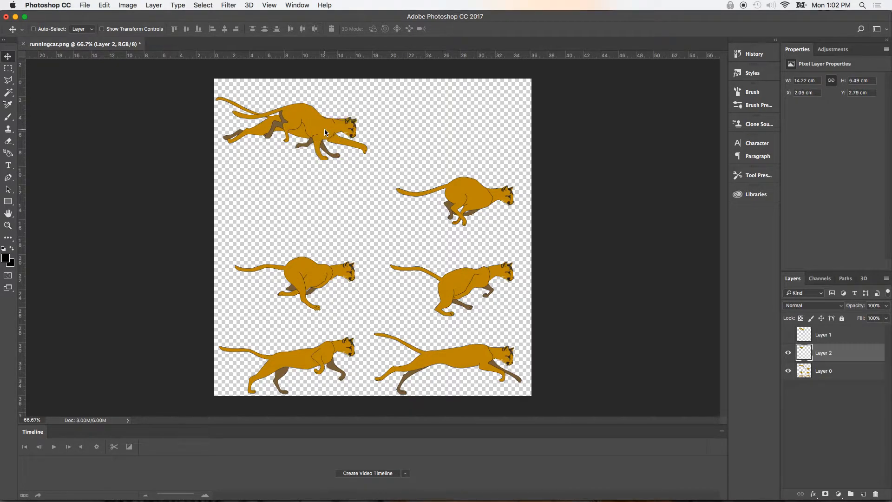
pyautogui.moveTo(843, 352); pyautogui.dragTo(844, 331)
# - Toggle the visibility of Layer 1 and Layer 2 to compare how their cats align with the first cat
pyautogui.click(787, 335)
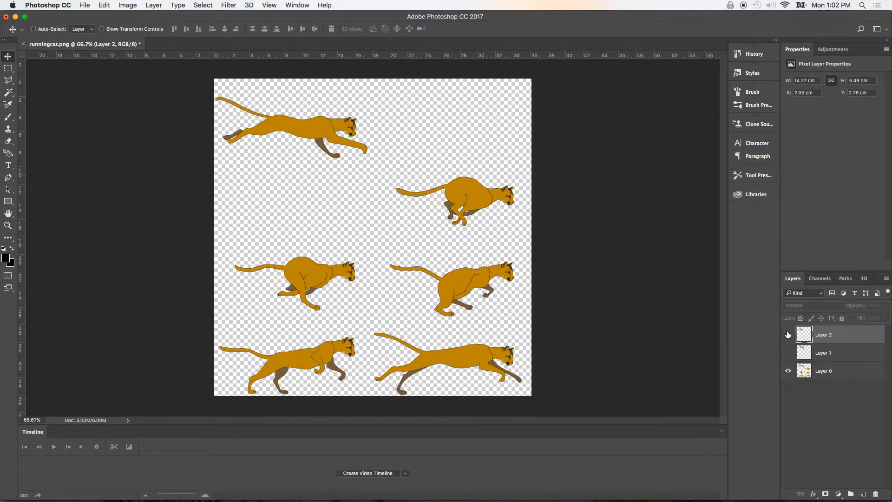
pyautogui.click(788, 353)
pyautogui.click(789, 334)
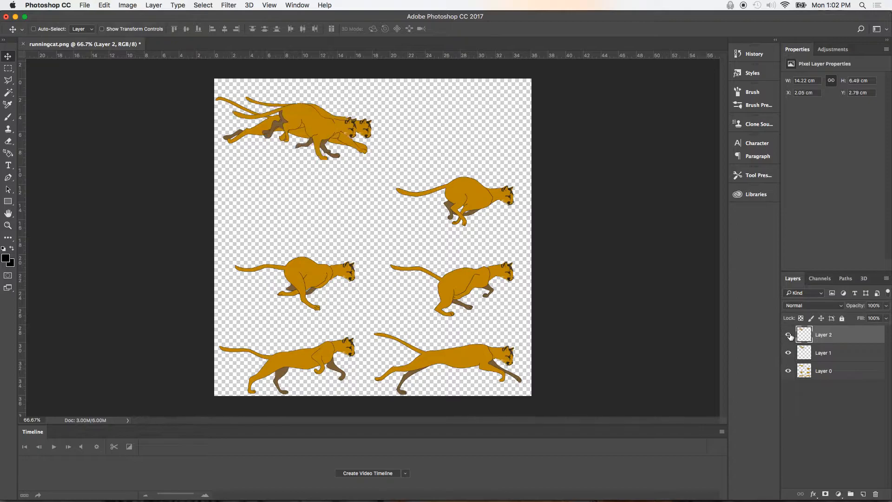
pyautogui.click(790, 339)
pyautogui.click(789, 352)
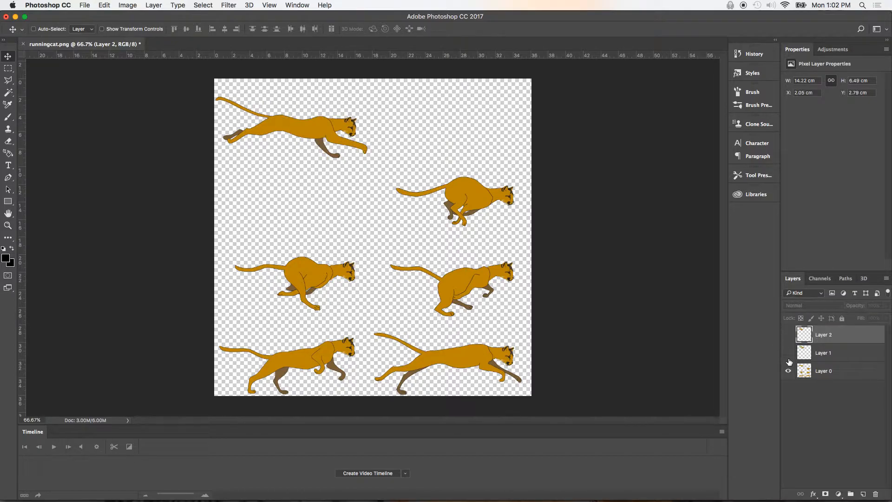
pyautogui.click(789, 354)
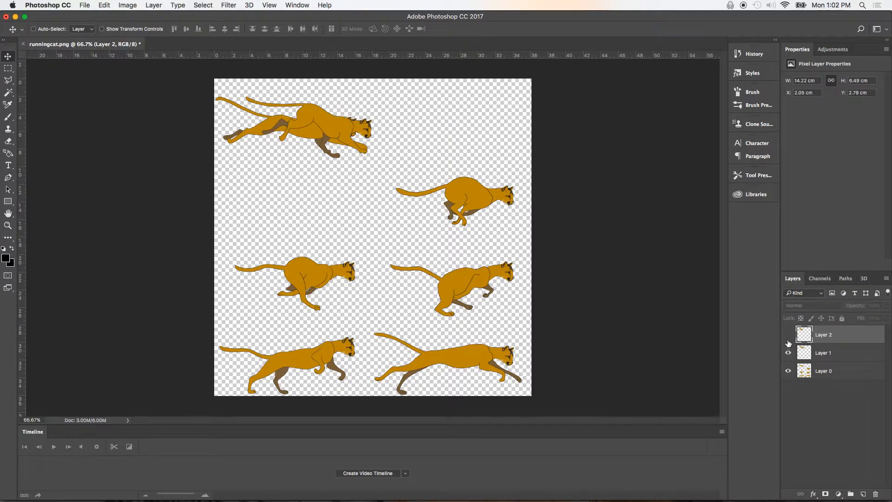
pyautogui.click(790, 336)
pyautogui.click(789, 352)
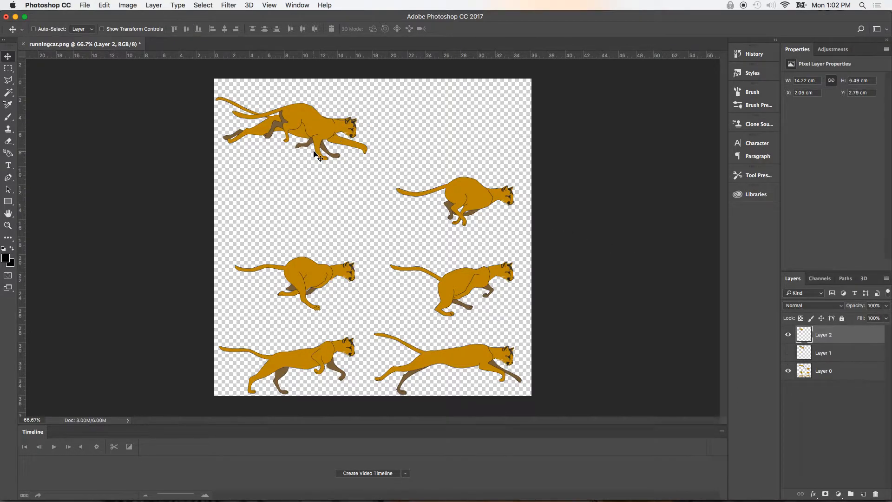
# - Nudge Layer 2's cat to about X 2.15 cm, Y 2.68 cm so its head matches the first cat's, and hide the layer
pyautogui.click(323, 127)
pyautogui.moveTo(323, 129); pyautogui.dragTo(324, 126)
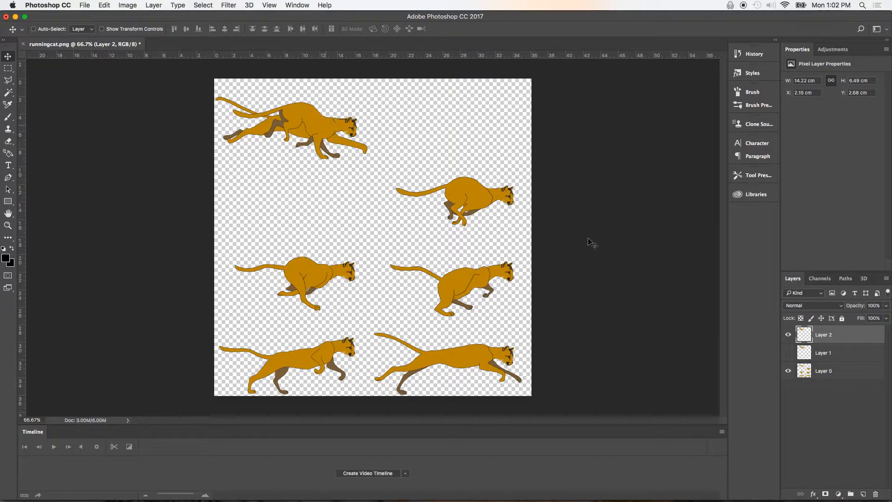
pyautogui.click(789, 334)
# - Show Layer 1, shift its cat to about X 2.05 cm, Y 1.94 cm to line up with the first cat, and hide it again
pyautogui.click(789, 353)
pyautogui.moveTo(335, 123); pyautogui.dragTo(319, 124)
pyautogui.click(843, 355)
pyautogui.click(789, 353)
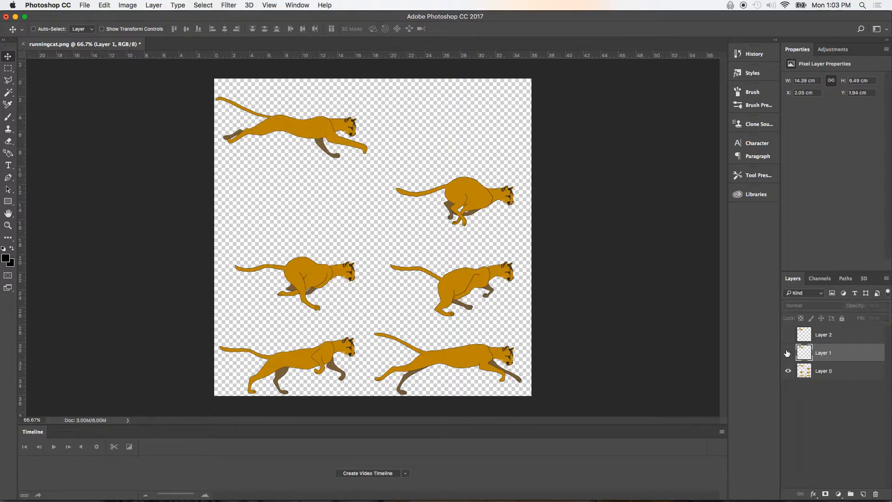
# - Select the second-row right cat on Layer 0 with the Rectangular Marquee, cut it and paste it onto its own layer
pyautogui.click(851, 375)
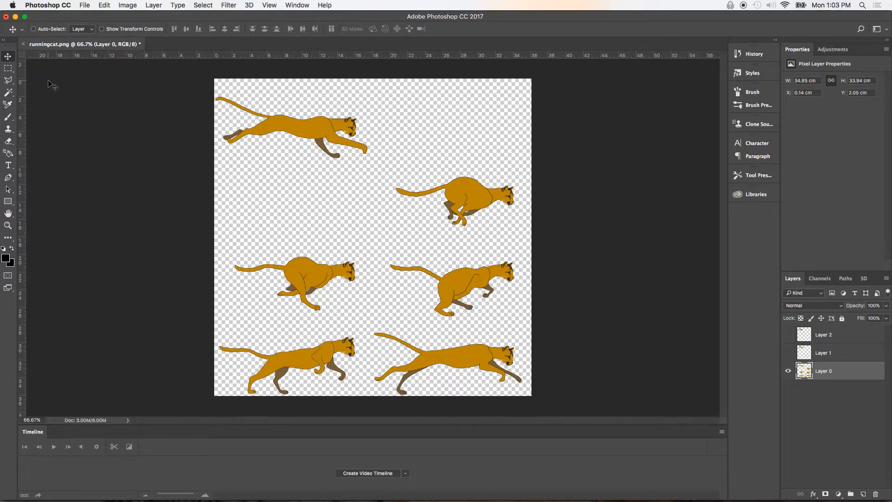
pyautogui.click(7, 68)
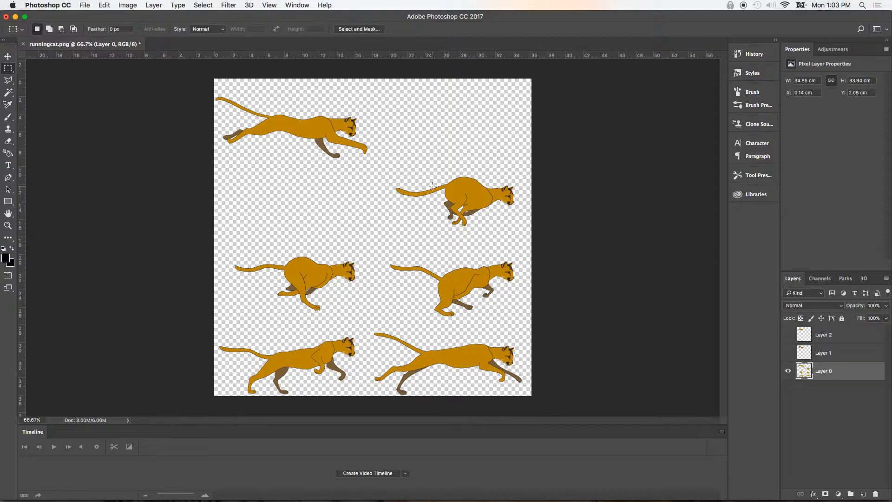
pyautogui.moveTo(537, 174); pyautogui.dragTo(373, 231)
pyautogui.press('super+x')
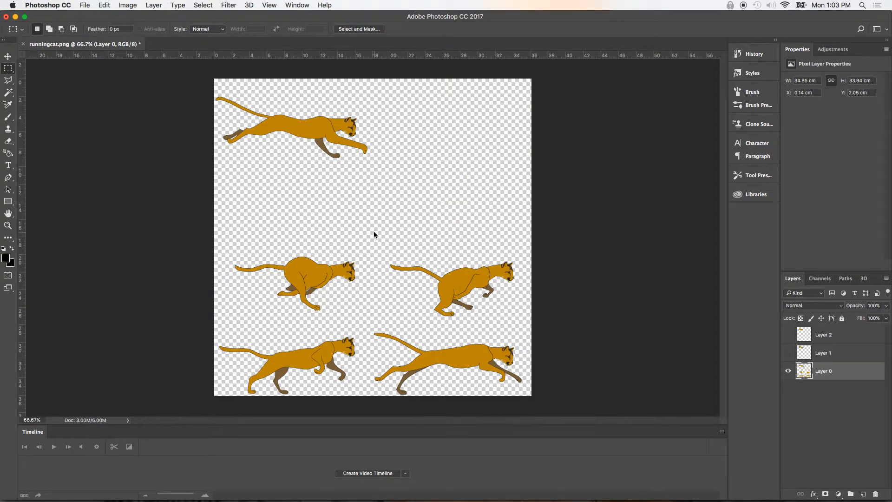
pyautogui.press('super+v')
# - Align the pasted cat over the first cat at about X 2.89 cm, Y 3.35 cm, then bring Layer 3 above the other layers and hide it
pyautogui.press('v')
pyautogui.moveTo(374, 231); pyautogui.dragTo(309, 127)
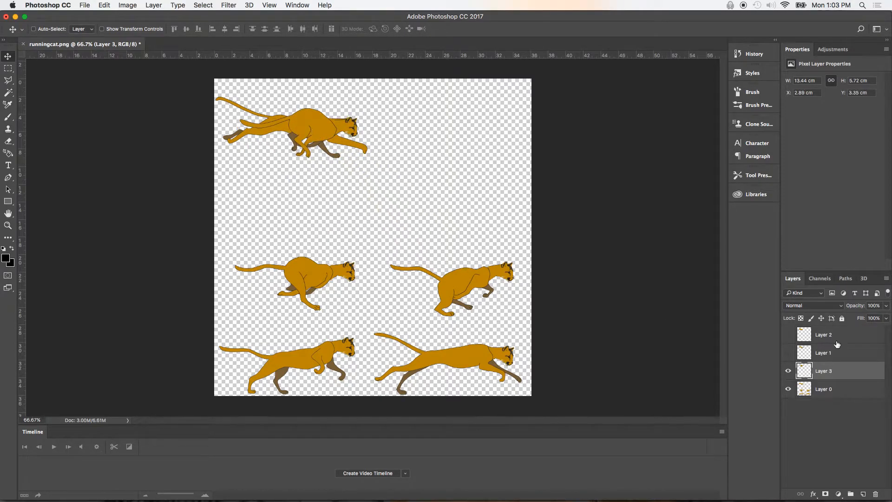
pyautogui.moveTo(838, 382); pyautogui.dragTo(837, 332)
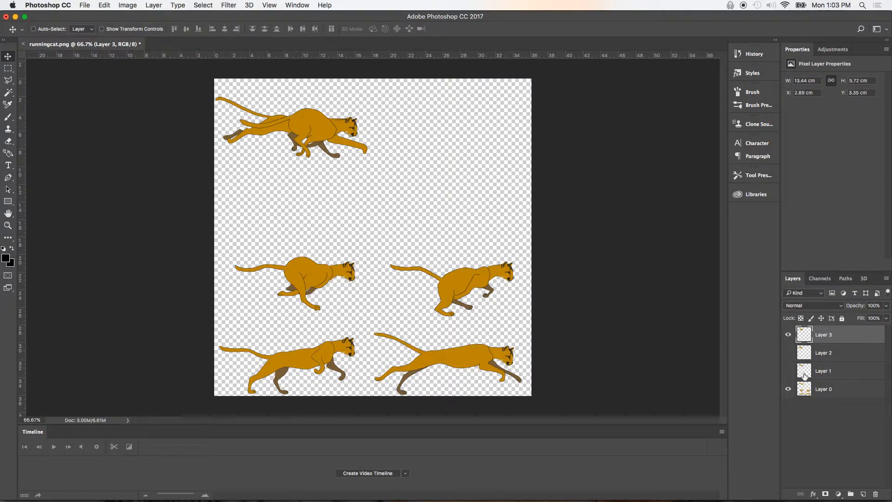
pyautogui.click(789, 334)
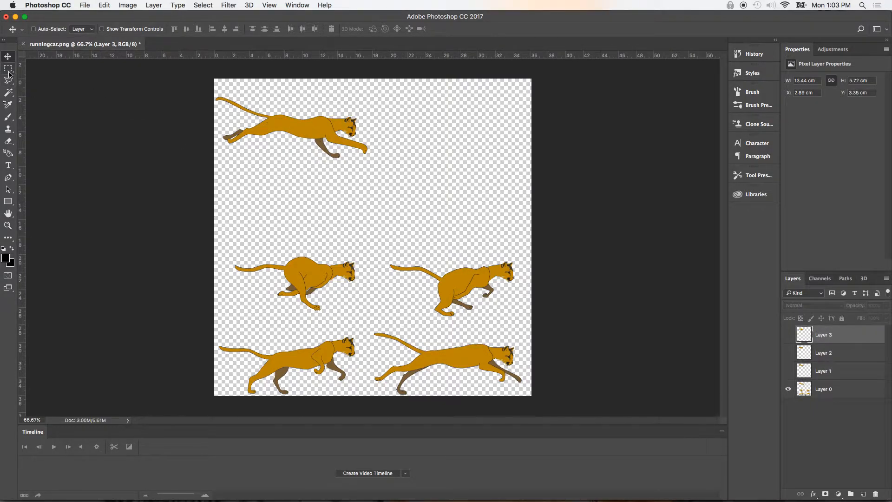
# - Select the third-row left cat on Layer 0 with the Rectangular Marquee, cut it and paste it onto its own layer
pyautogui.click(8, 68)
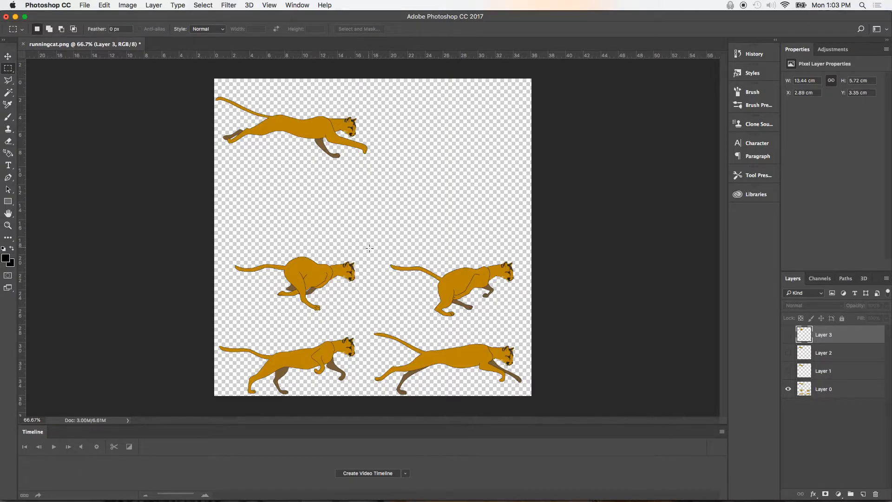
pyautogui.moveTo(370, 253); pyautogui.dragTo(208, 315)
pyautogui.click(857, 394)
pyautogui.press('cmd+x')
pyautogui.press('cmd+v')
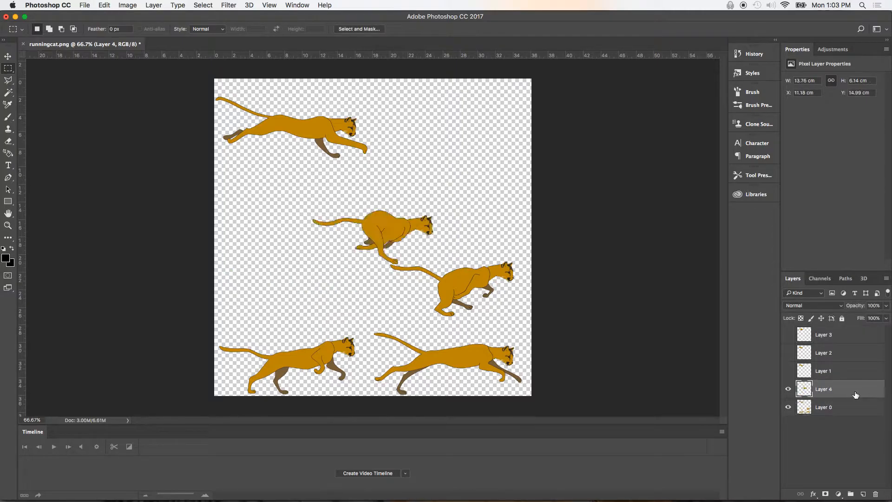
# - Align the pasted cat over the first cat at about X 2.47 cm, Y 3.88 cm, then bring Layer 4 above the other layers and hide it
pyautogui.click(8, 56)
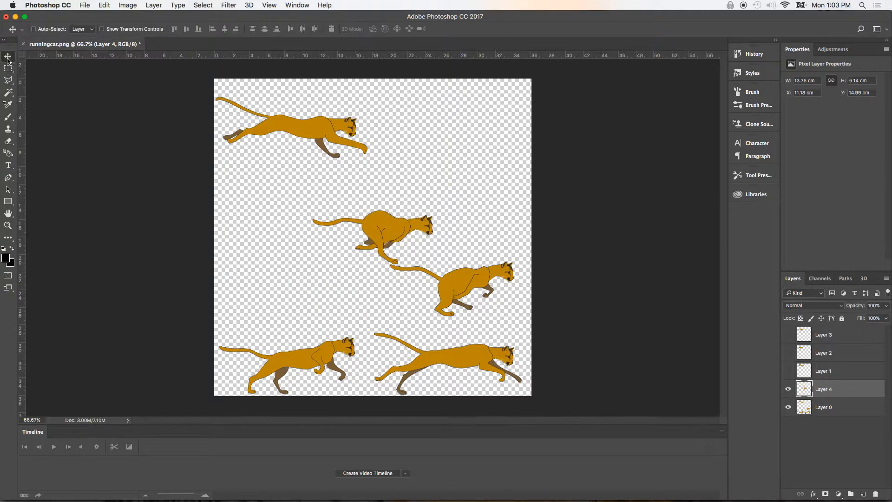
pyautogui.click(385, 227)
pyautogui.moveTo(387, 227); pyautogui.dragTo(320, 136)
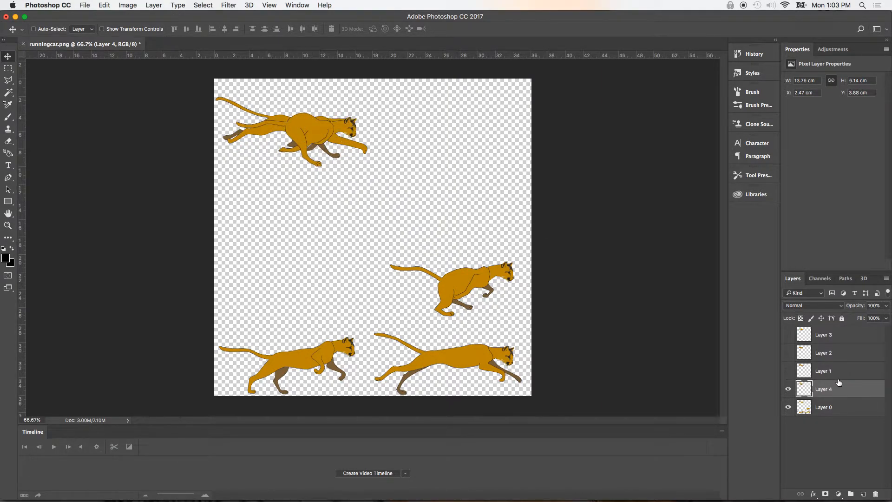
pyautogui.moveTo(845, 391); pyautogui.dragTo(824, 338)
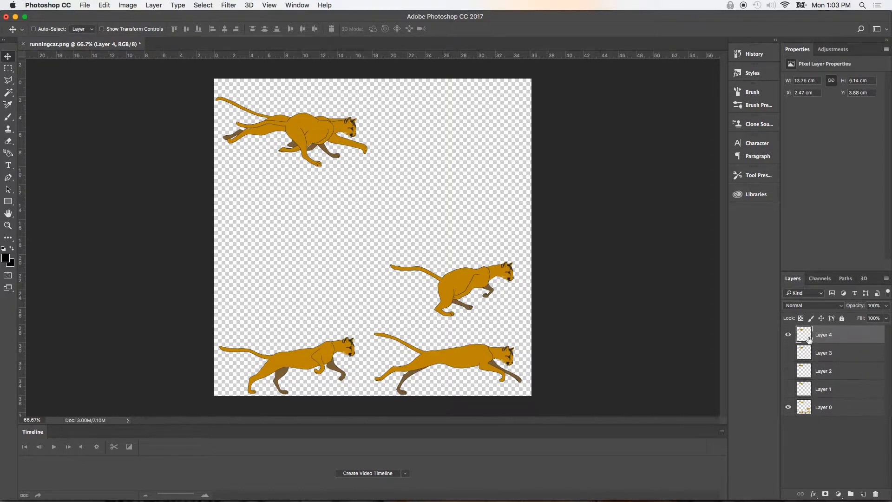
pyautogui.click(788, 336)
# - Select the third-row right cat on Layer 0 with the Rectangular Marquee, cut it and paste it onto its own layer
pyautogui.click(837, 411)
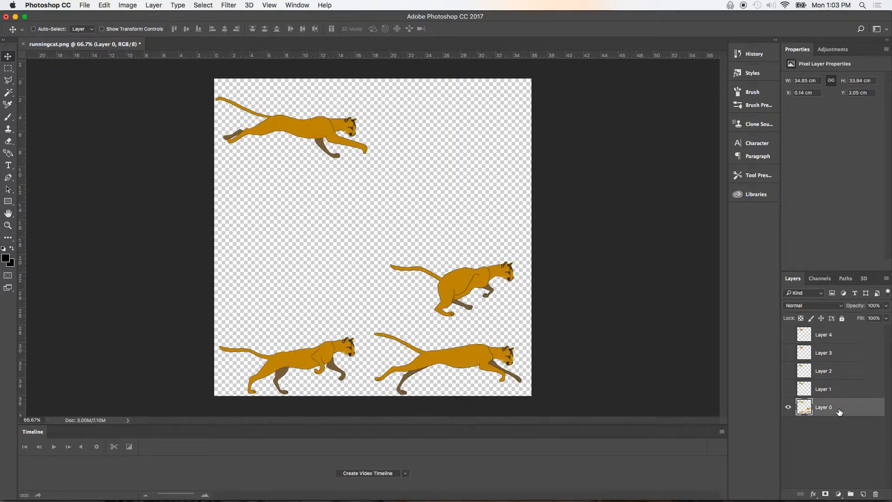
pyautogui.click(8, 68)
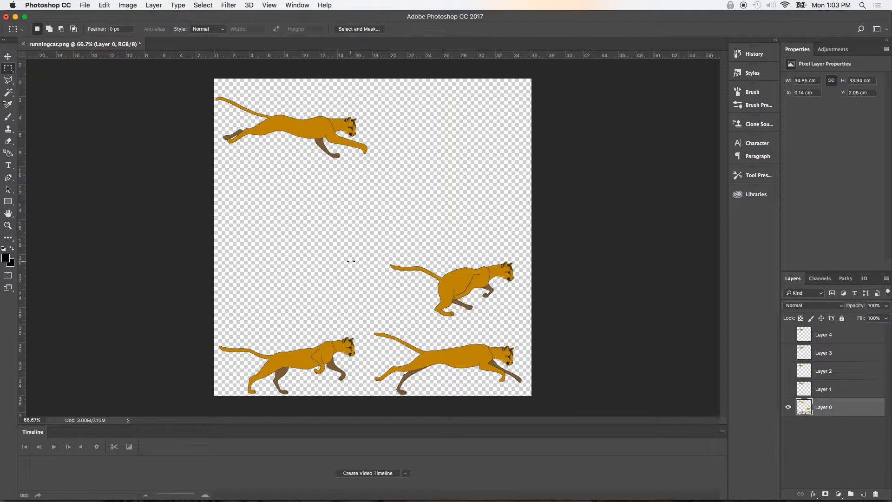
pyautogui.moveTo(382, 251); pyautogui.dragTo(521, 324)
pyautogui.press('super+x')
pyautogui.press('super+v')
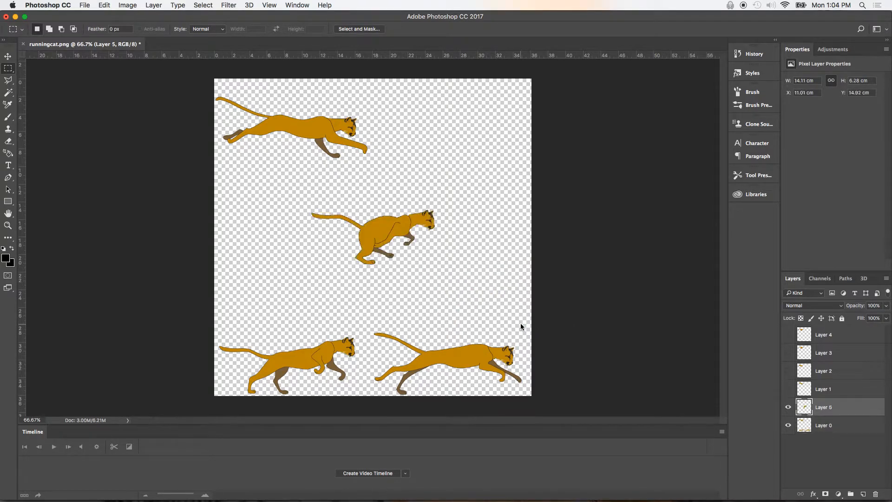
# - Align the pasted cat over the first cat at about X 1.94 cm, Y 4.09 cm, then bring Layer 5 above the other layers and hide it
pyautogui.press('v')
pyautogui.moveTo(383, 232); pyautogui.dragTo(309, 138)
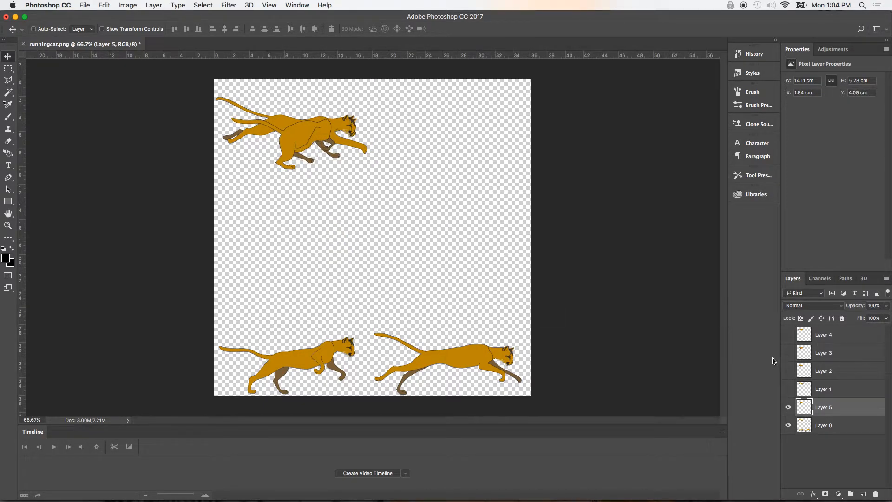
pyautogui.moveTo(836, 412); pyautogui.dragTo(836, 329)
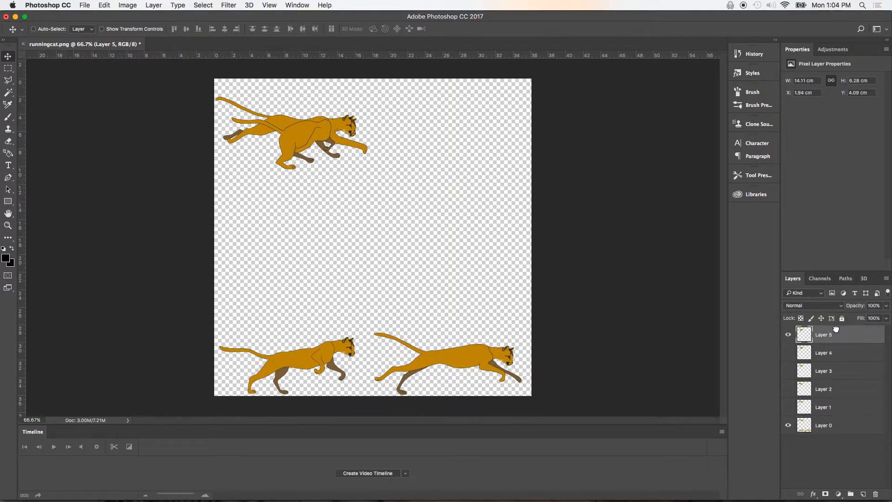
pyautogui.click(789, 335)
# - Select the bottom-row left cat on Layer 0 with the Rectangular Marquee, cut it and paste it onto its own layer
pyautogui.click(840, 425)
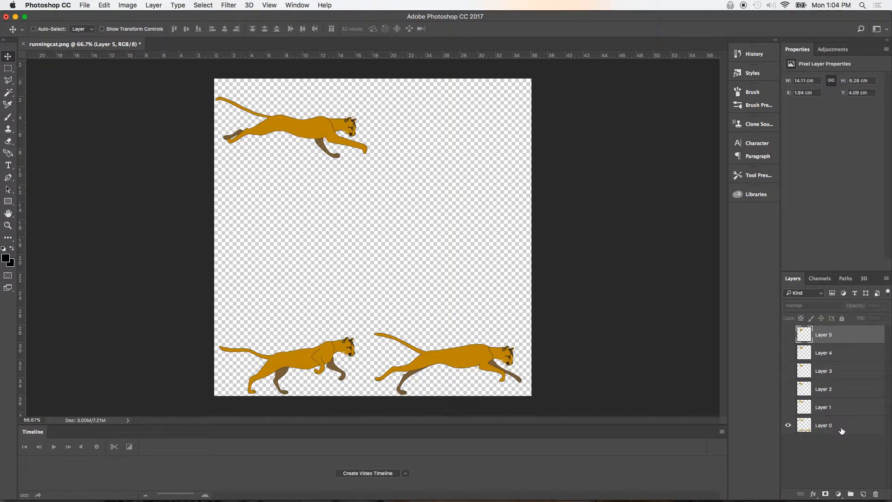
pyautogui.click(8, 68)
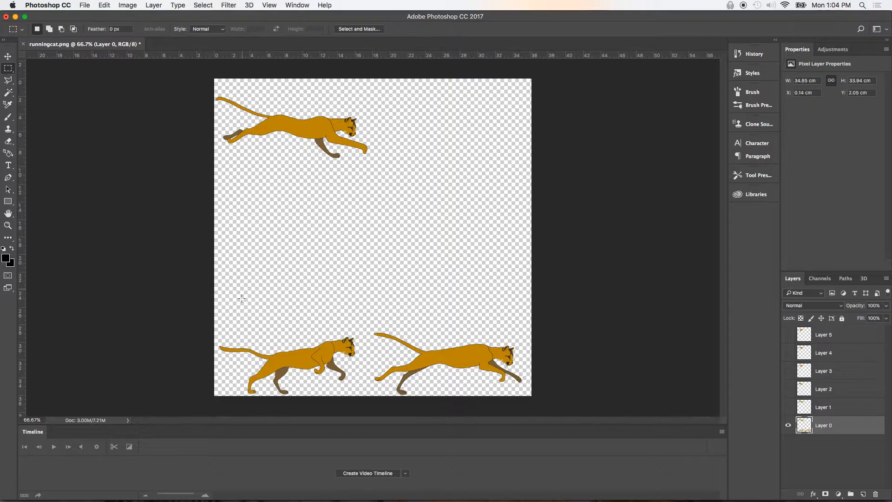
pyautogui.moveTo(200, 316); pyautogui.dragTo(367, 404)
pyautogui.press('super+x')
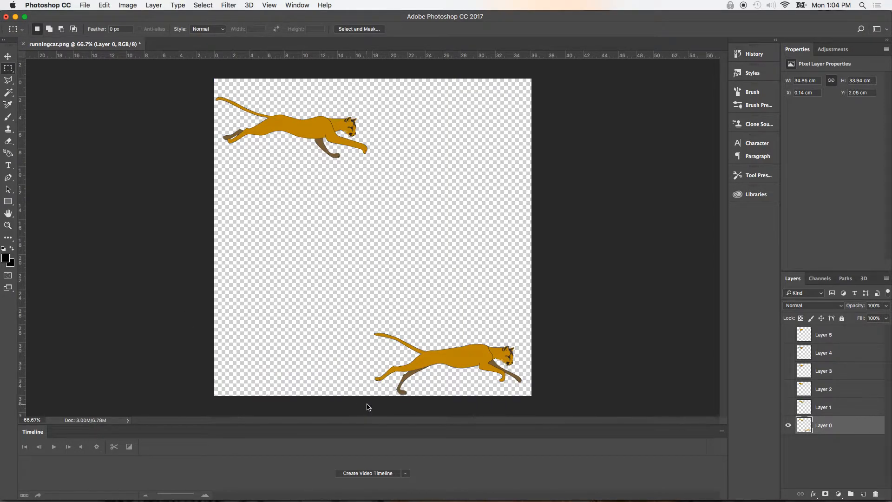
pyautogui.press('super+v')
# - Align the pasted cat over the first cat at about X 0.64 cm, Y 3.99 cm, then bring Layer 6 above the other layers and hide it
pyautogui.press('v')
pyautogui.moveTo(392, 234); pyautogui.dragTo(309, 139)
pyautogui.moveTo(847, 425); pyautogui.dragTo(838, 332)
pyautogui.click(790, 337)
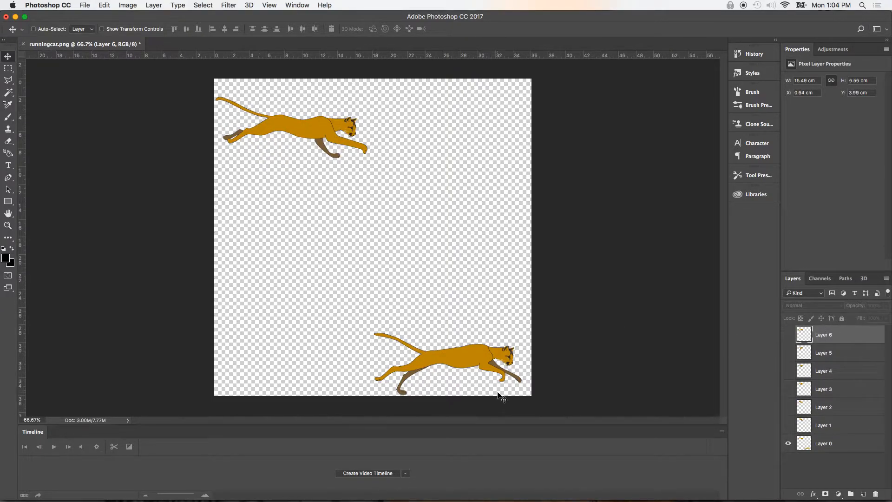
# - Select the bottom-row right cat on Layer 0 with the Rectangular Marquee, cut it and paste it onto its own layer
pyautogui.click(850, 449)
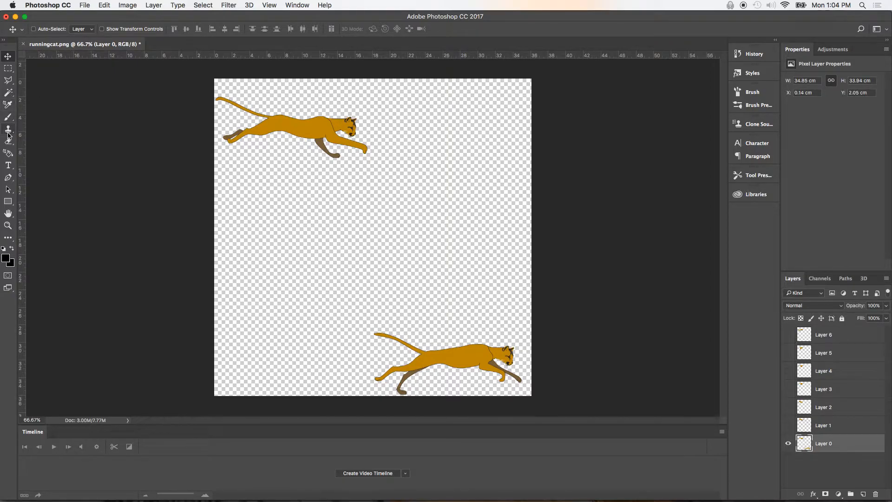
pyautogui.click(8, 68)
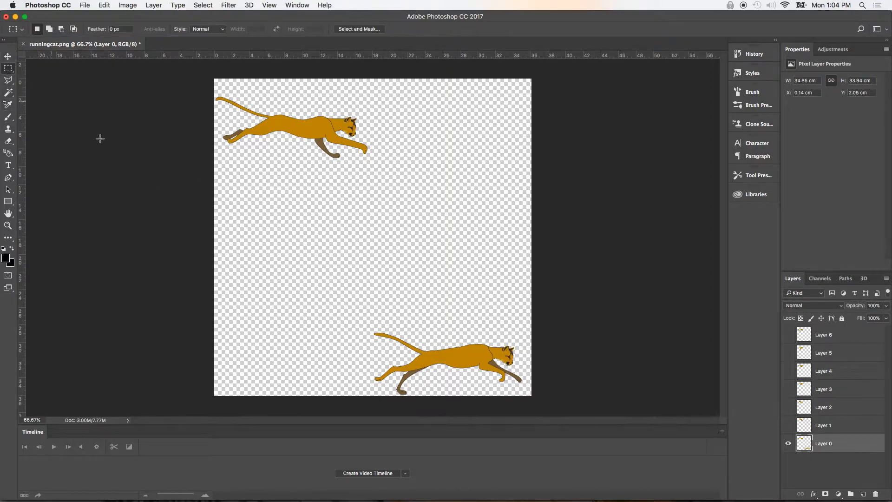
pyautogui.moveTo(363, 320); pyautogui.dragTo(544, 404)
pyautogui.press('v')
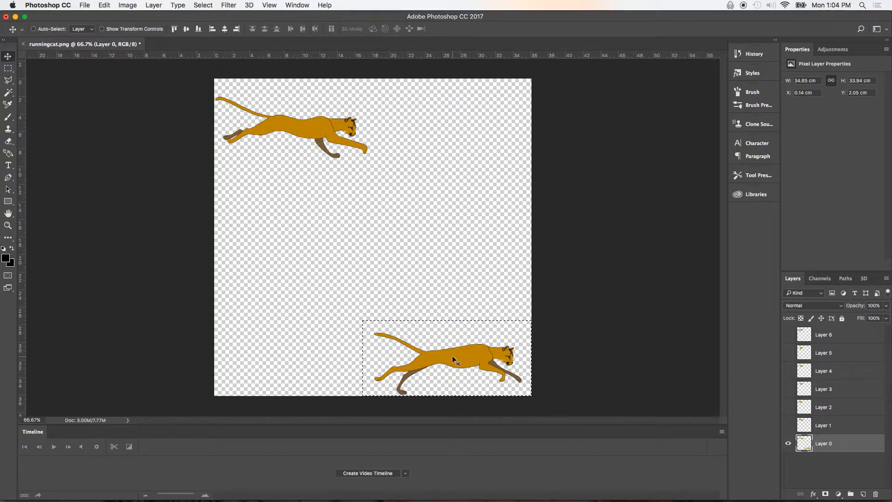
pyautogui.press('cmd+x')
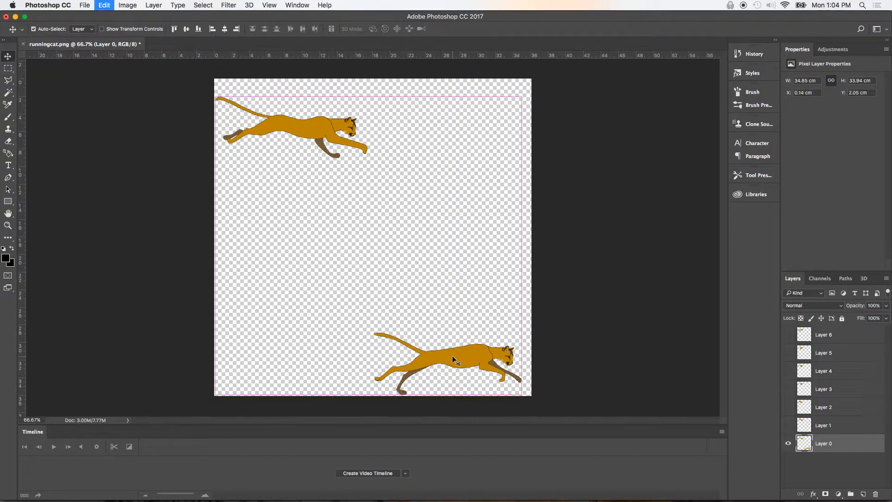
pyautogui.press('cmd+v')
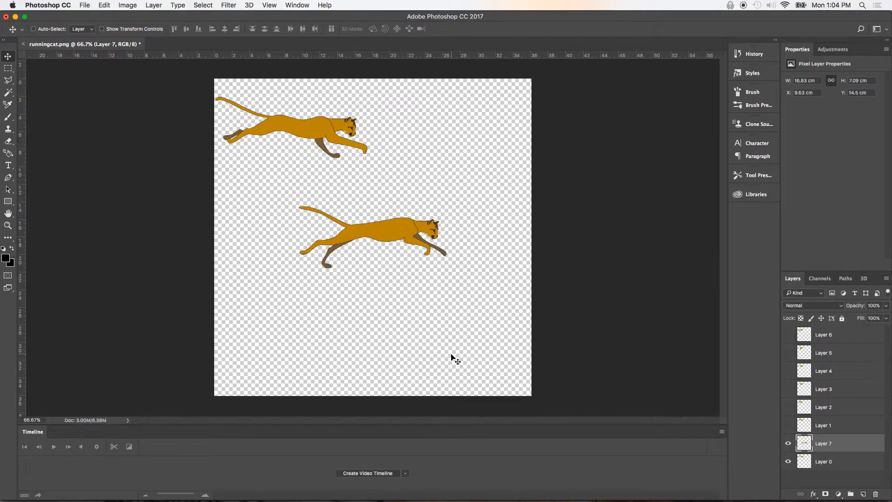
# - Align the pasted cat over the first cat at about X 0.53 cm, Y 2.96 cm, and bring Layer 7 above the other layers
pyautogui.moveTo(393, 227); pyautogui.dragTo(320, 133)
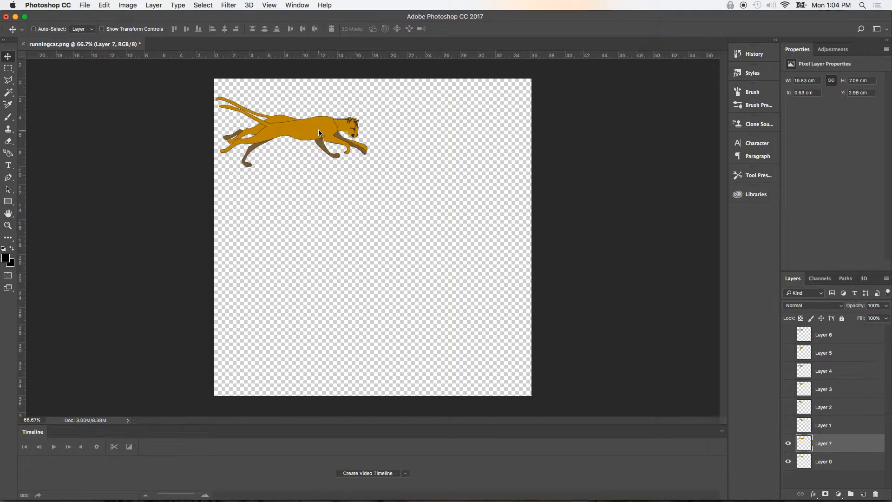
pyautogui.moveTo(850, 449); pyautogui.dragTo(847, 328)
# - Make the hidden Layers 1 through 6 visible again
pyautogui.click(789, 353)
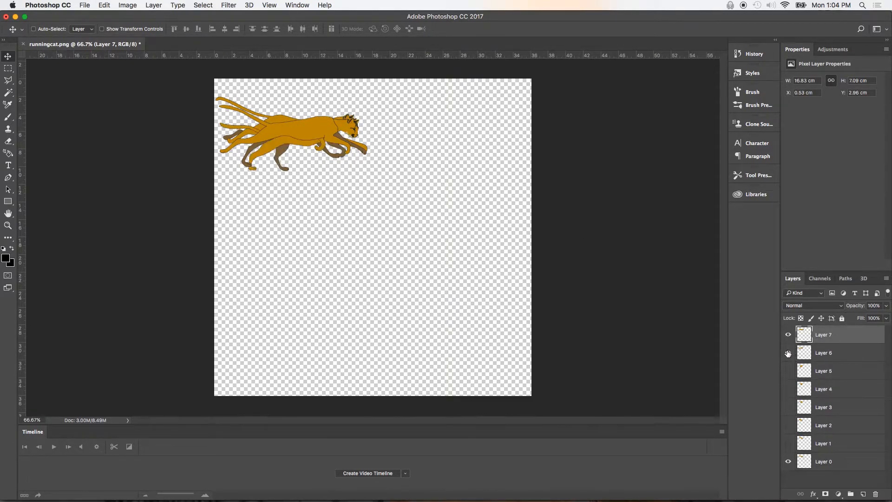
pyautogui.click(788, 369)
pyautogui.click(790, 389)
pyautogui.click(790, 409)
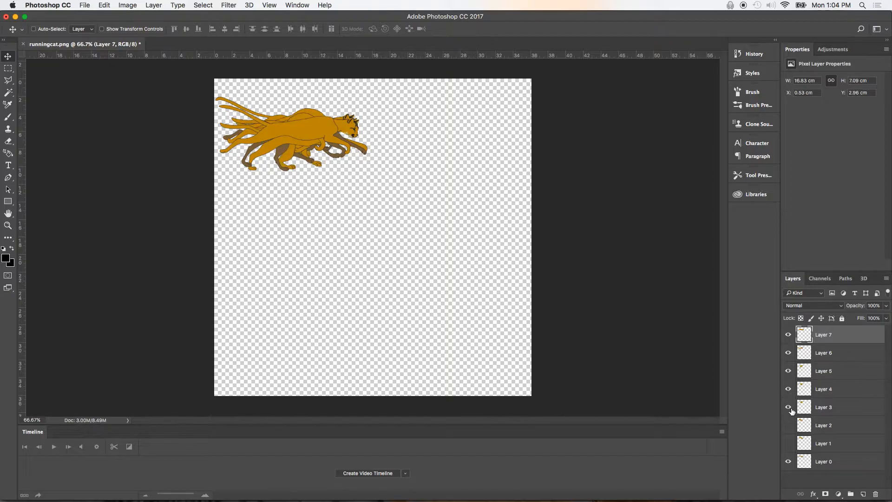
pyautogui.click(791, 428)
pyautogui.click(789, 444)
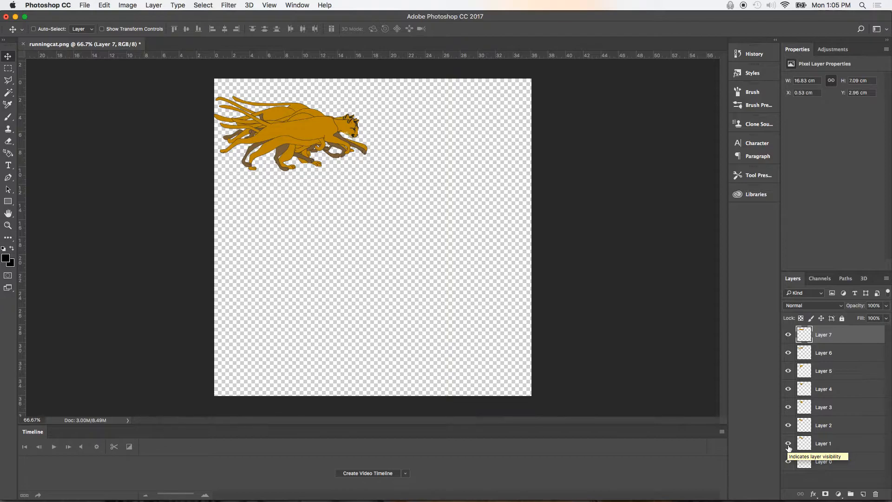
# - Search the application help for "crop" to locate the Crop command
pyautogui.click(320, 5)
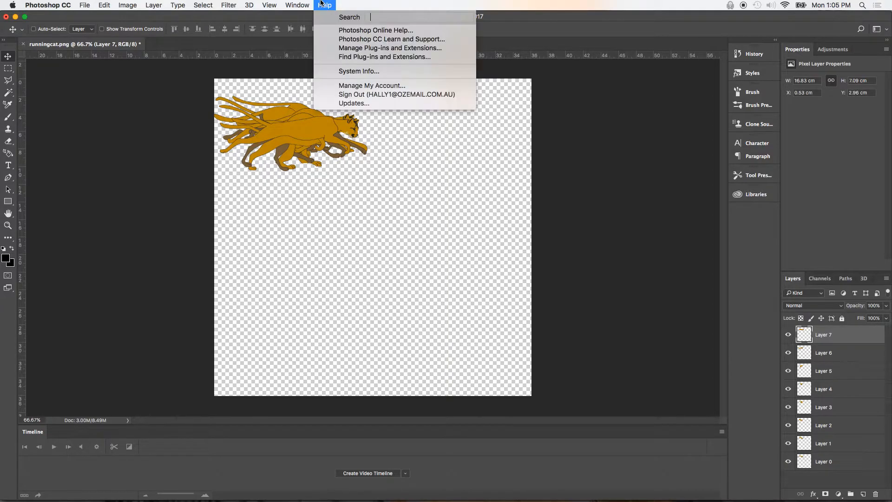
pyautogui.write('crop')
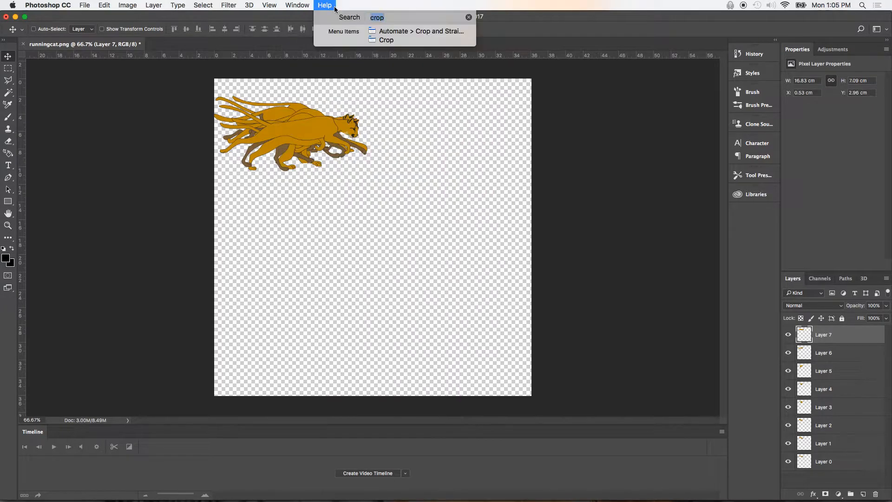
pyautogui.moveTo(390, 40)
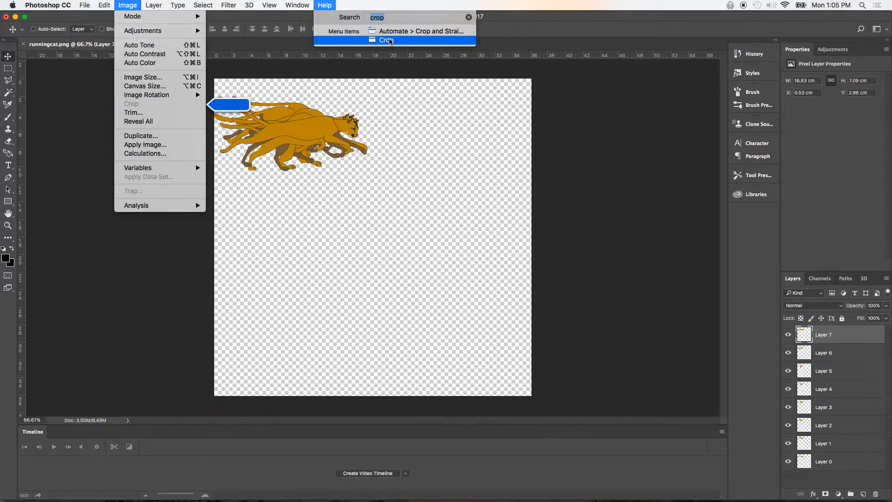
pyautogui.click(490, 331)
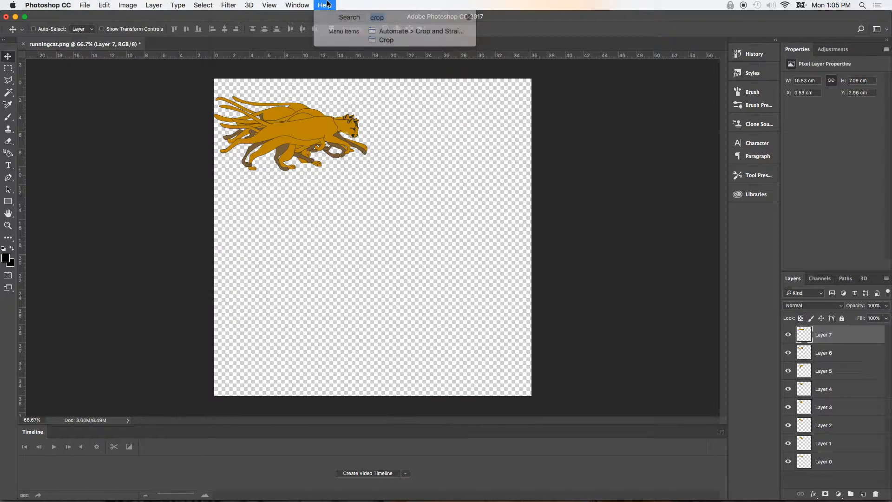
# - Crop the canvas to a rectangular marquee of about 18.77 by 12.52 cm around the stacked cats, then clear the selection
pyautogui.click(844, 475)
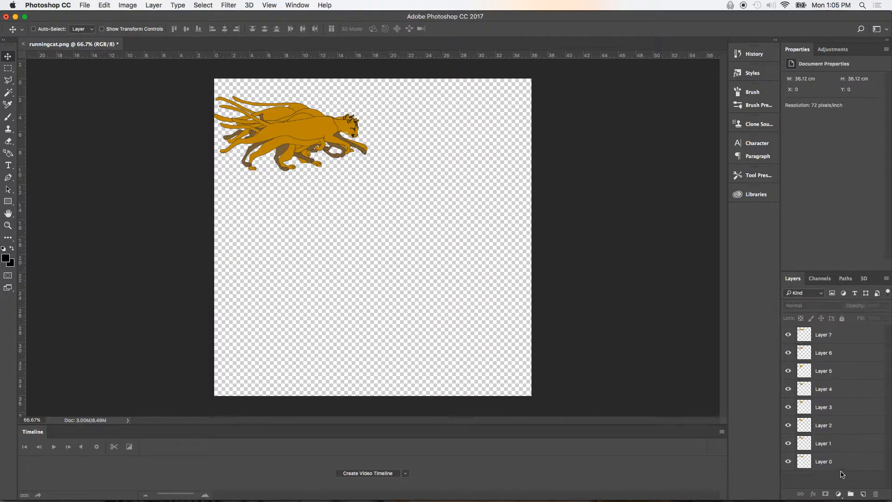
pyautogui.click(8, 70)
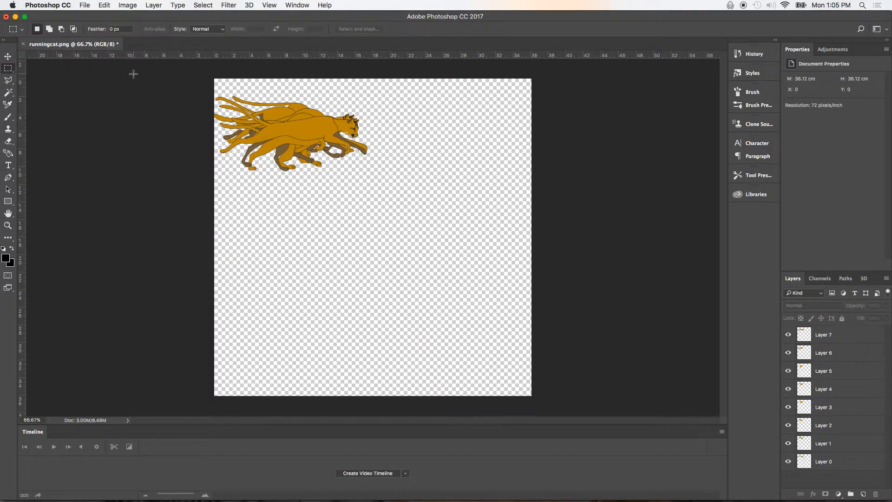
pyautogui.moveTo(214, 79); pyautogui.dragTo(379, 189)
pyautogui.click(127, 5)
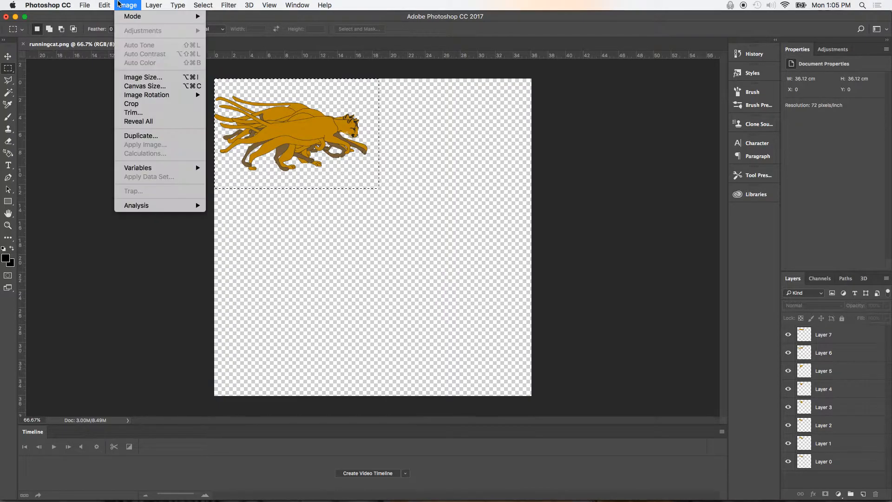
pyautogui.click(145, 104)
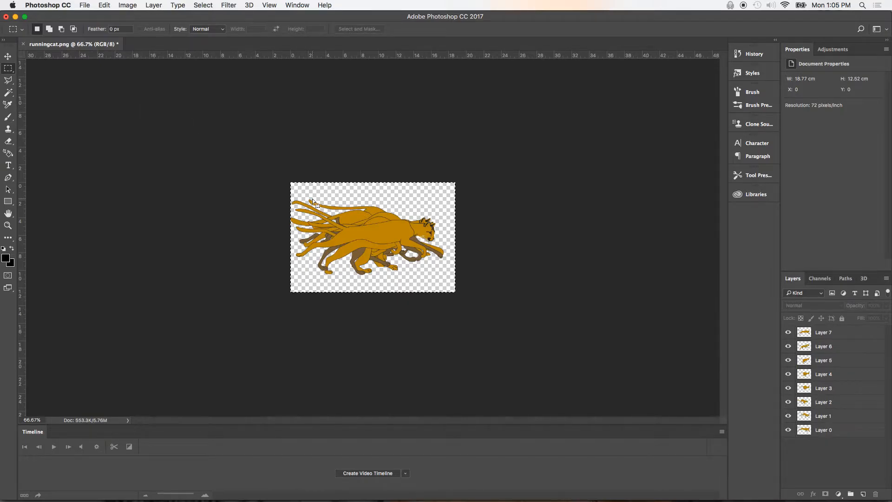
pyautogui.click(55, 90)
# - Save the document to the Desktop as runningcat.psd in Photoshop format with its layers kept
pyautogui.click(83, 6)
pyautogui.click(106, 93)
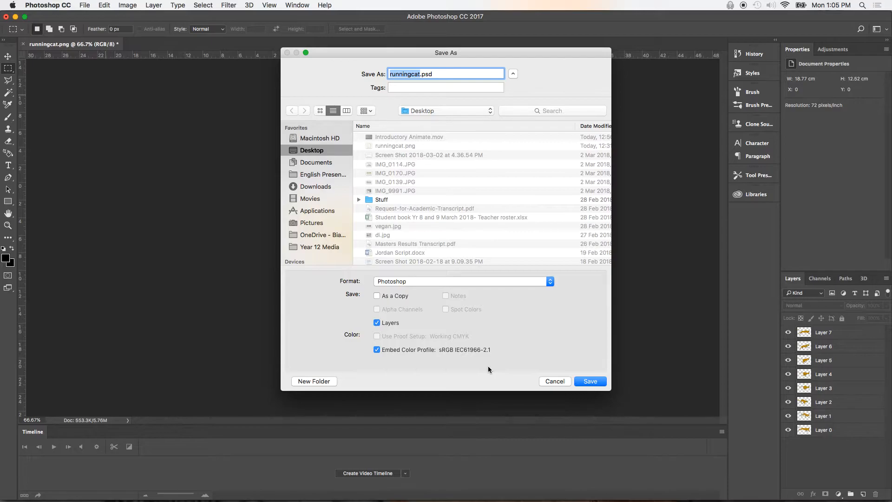
pyautogui.click(583, 383)
pyautogui.click(452, 176)
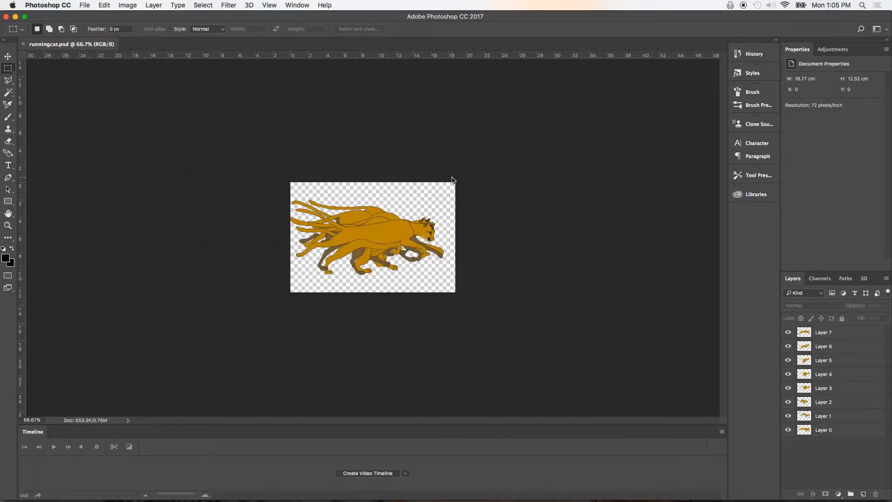
# - Switch to Animate CC and import all layers of runningcat.psd from the Desktop to the library, creating a movie clip for Layer 7
pyautogui.press('super+Tab')
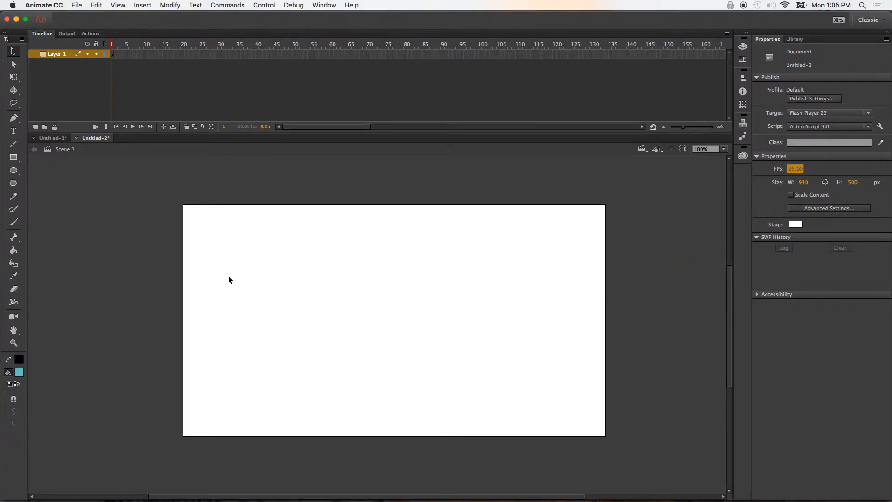
pyautogui.click(77, 6)
pyautogui.moveTo(130, 128)
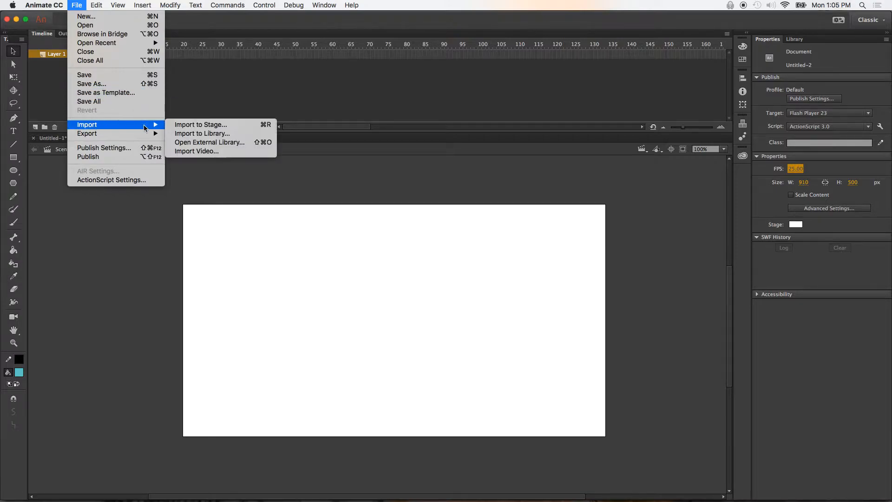
pyautogui.click(203, 134)
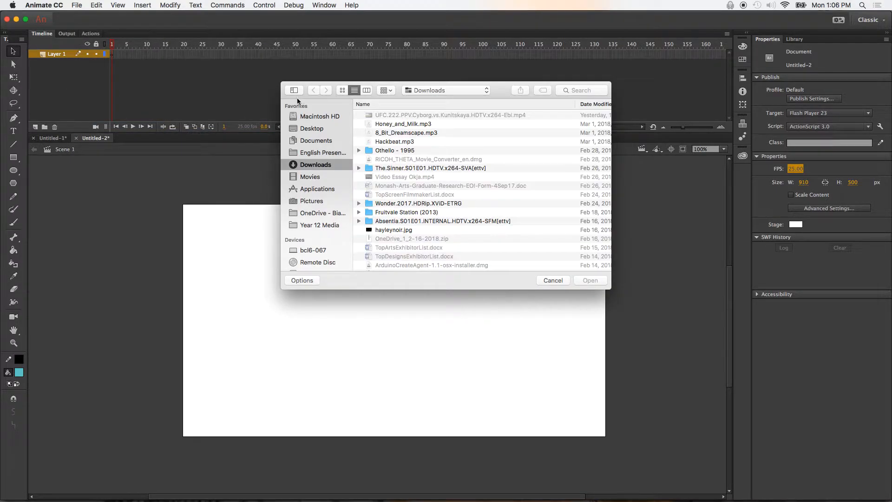
pyautogui.click(323, 129)
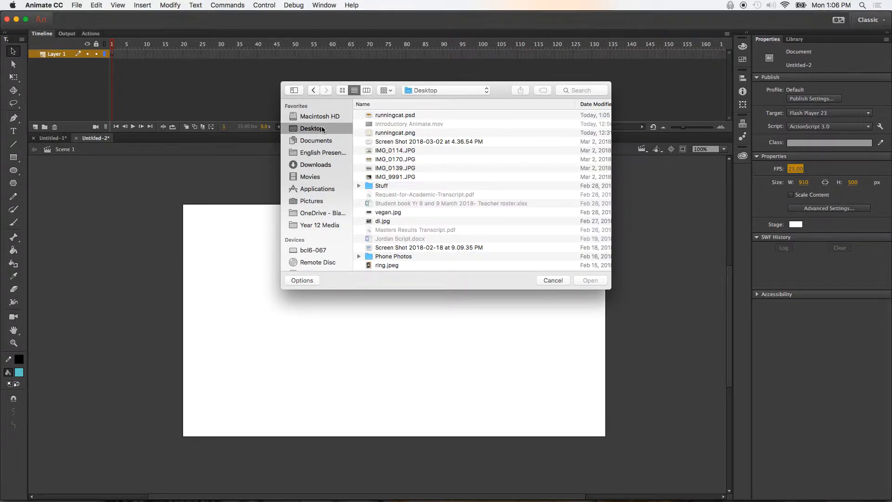
pyautogui.click(397, 116)
pyautogui.click(583, 279)
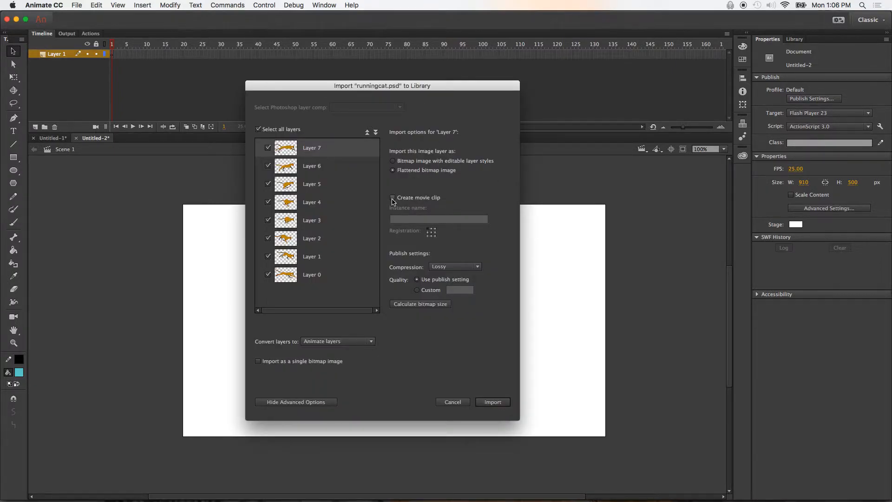
pyautogui.click(404, 198)
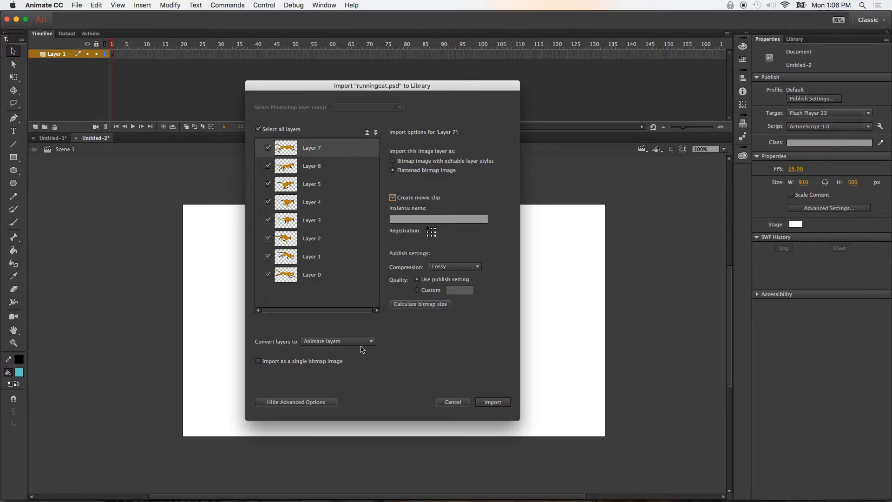
pyautogui.click(490, 403)
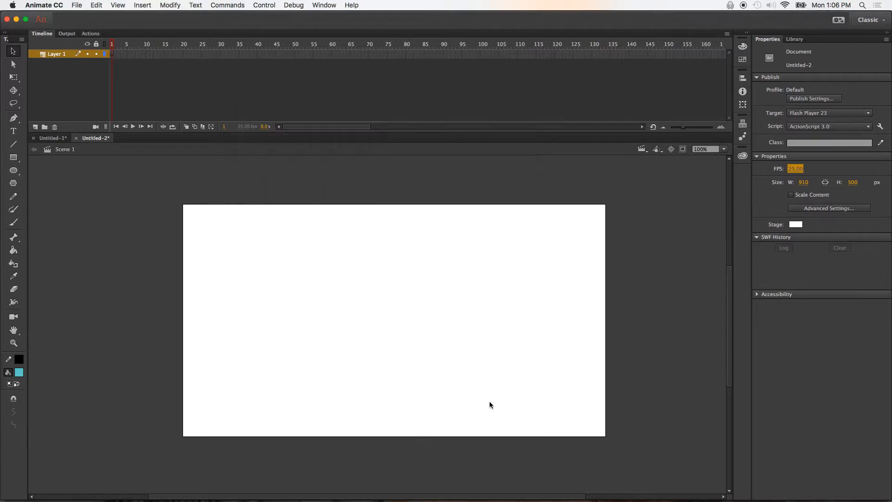
# - Examine the imported runningcat.psd symbol in the library and preview Layer 7 from its asset folder
pyautogui.click(800, 40)
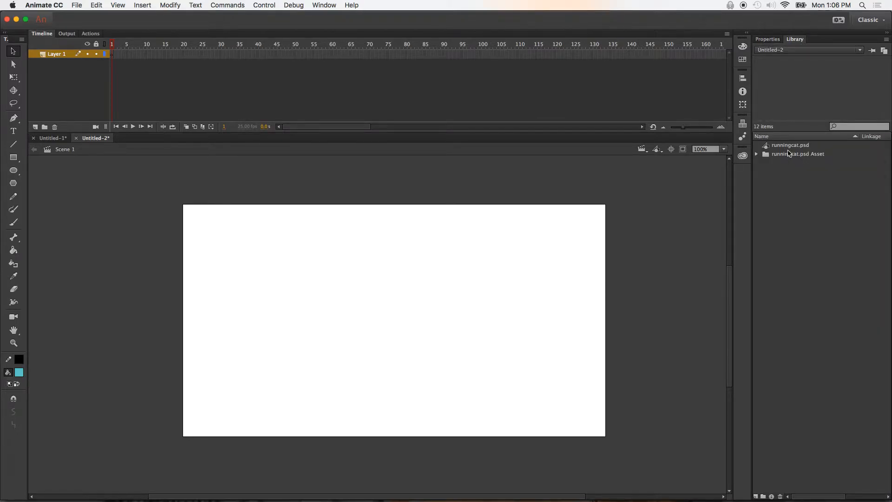
pyautogui.click(788, 147)
pyautogui.click(757, 155)
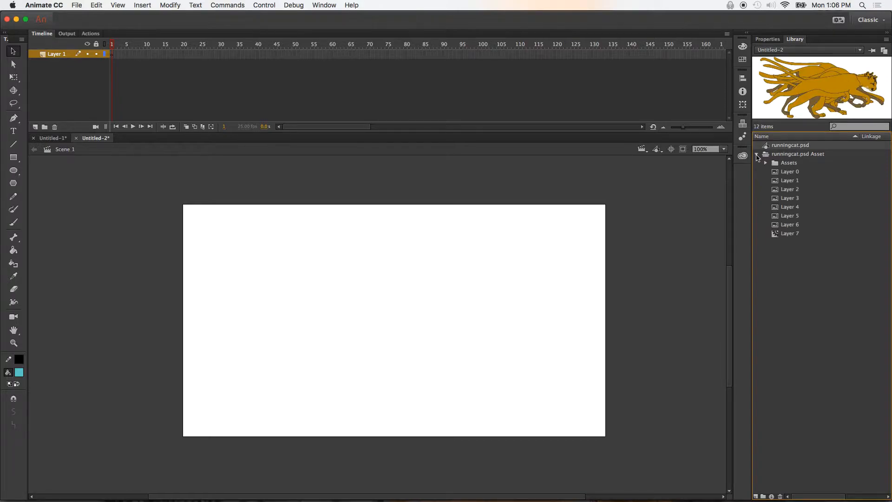
pyautogui.click(793, 235)
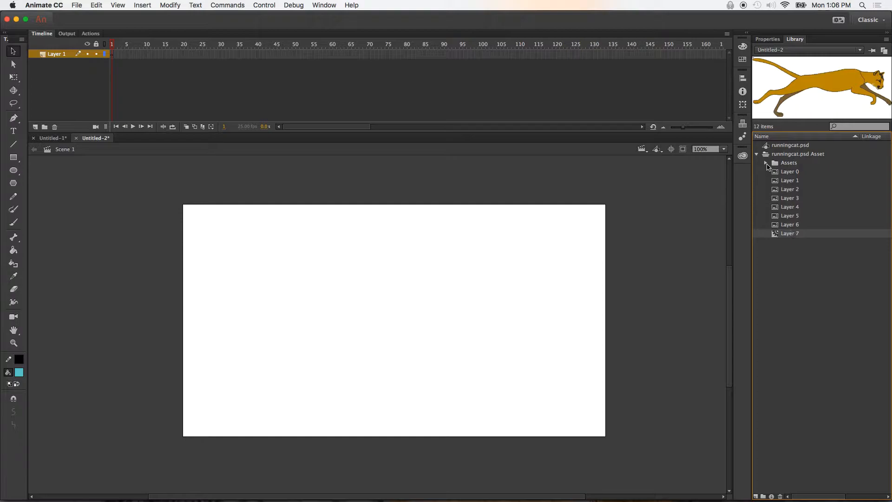
# - Examine the runningcat.psd symbol, the Layer 0 to Layer 6 bitmaps and the Layer 7 bitmap in the Assets folder of the library
pyautogui.click(757, 154)
pyautogui.click(788, 147)
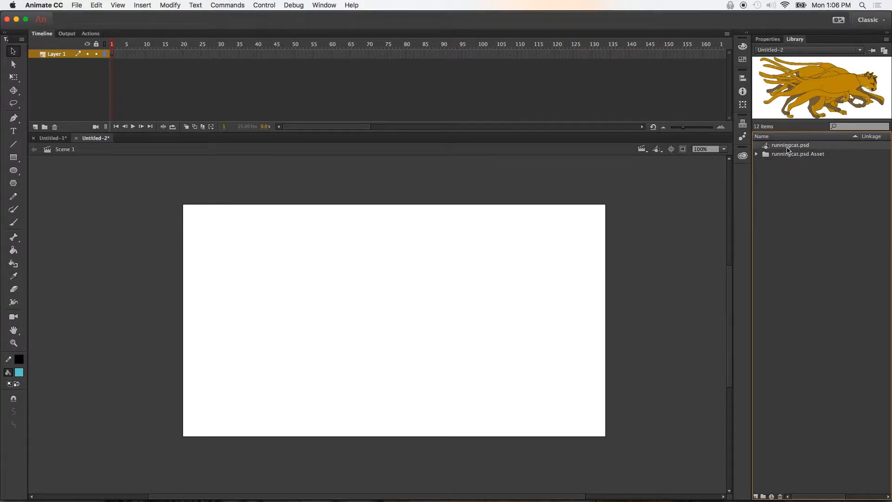
pyautogui.click(757, 155)
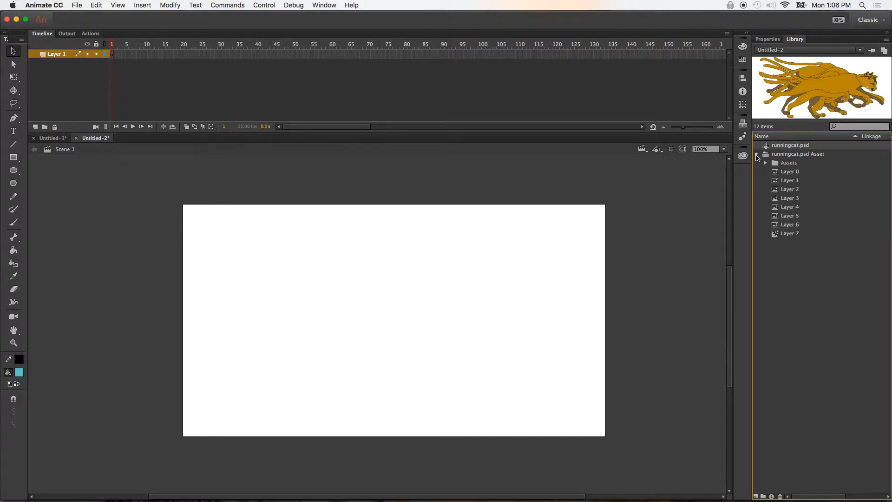
pyautogui.click(787, 173)
pyautogui.press('Down')
pyautogui.press('Down')
pyautogui.press('Down')
pyautogui.press('Down')
pyautogui.press('Down')
pyautogui.press('Down')
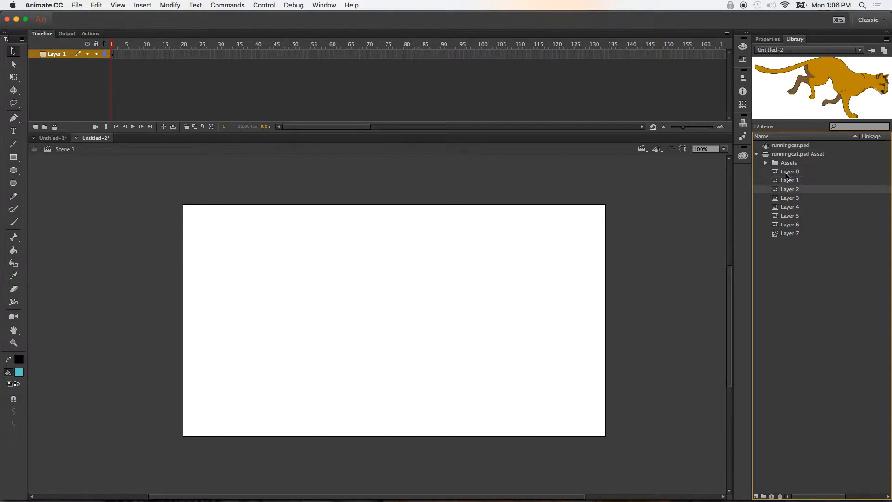
pyautogui.press('Down')
pyautogui.press('Up')
pyautogui.press('Up')
pyautogui.press('Up')
pyautogui.press('Up')
pyautogui.click(787, 172)
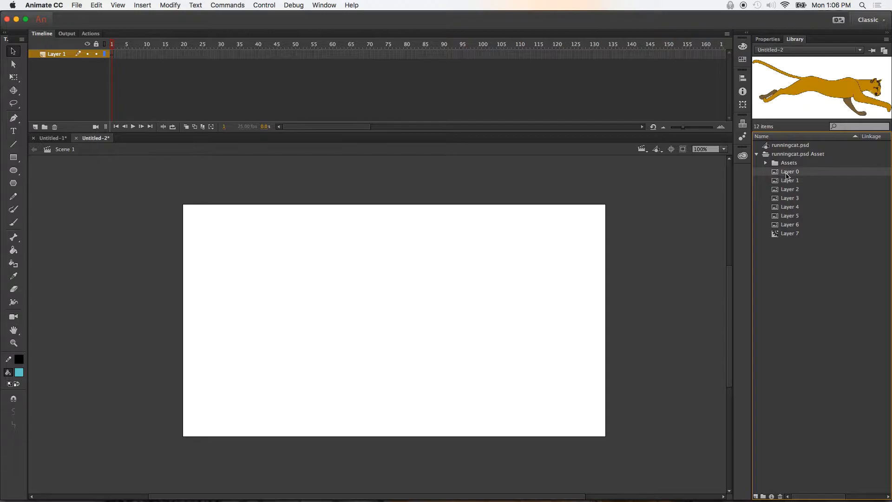
pyautogui.click(768, 166)
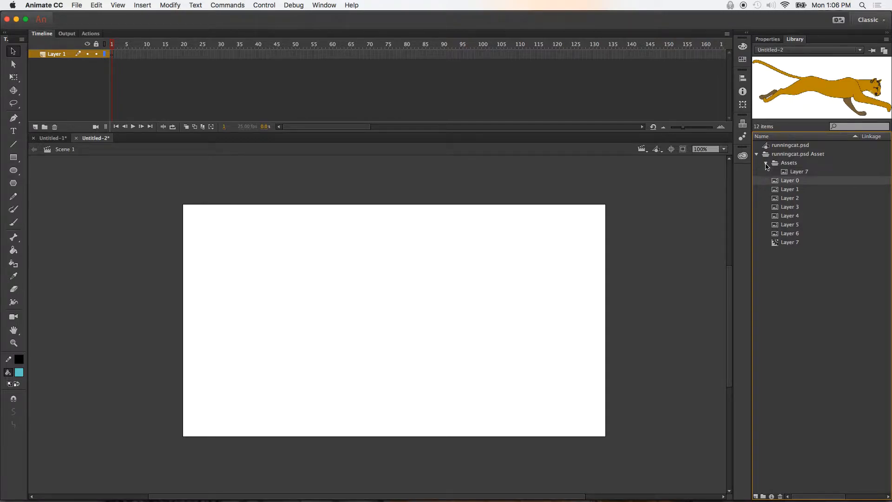
pyautogui.click(785, 175)
pyautogui.click(766, 162)
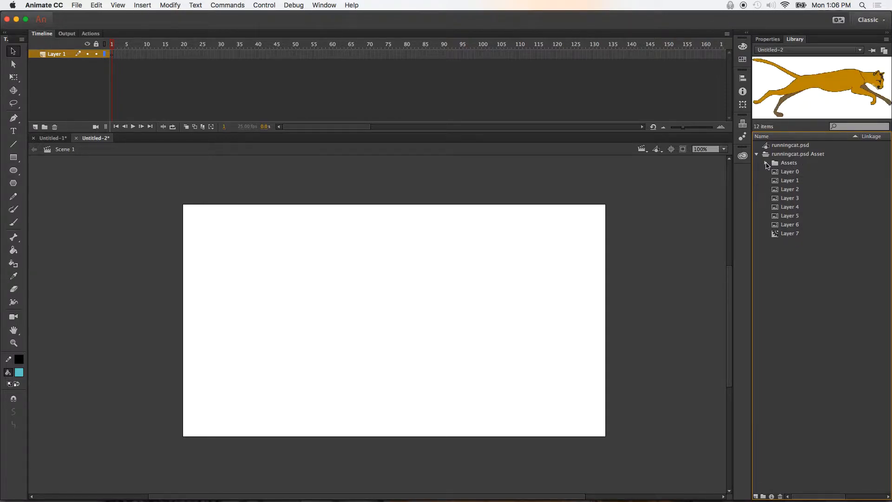
# - Open the Layer 7 movie clip for editing and insert a keyframe at frame 3 of its Layer 1 timeline
pyautogui.click(775, 235)
pyautogui.doubleClick(776, 236)
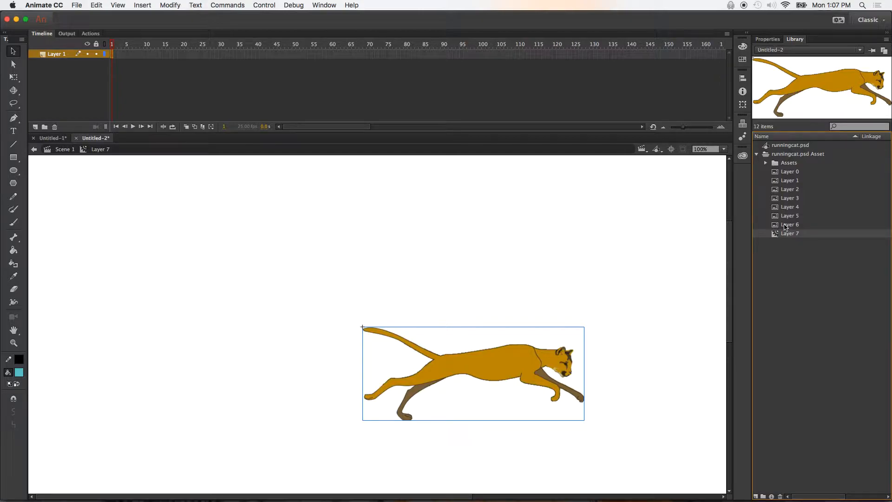
pyautogui.click(113, 55)
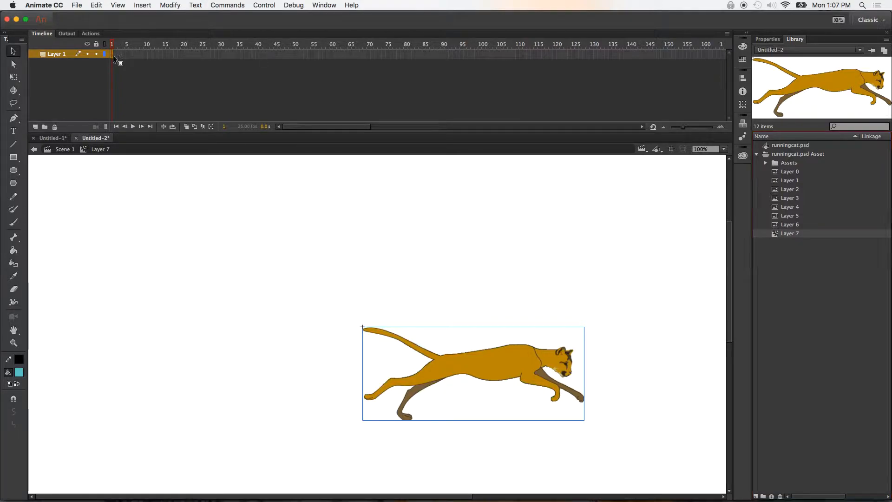
pyautogui.click(117, 58)
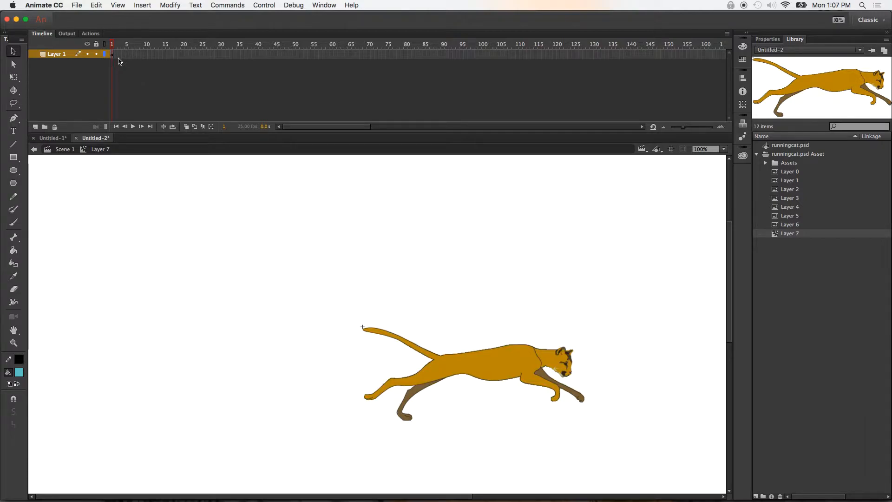
pyautogui.rightClick(120, 56)
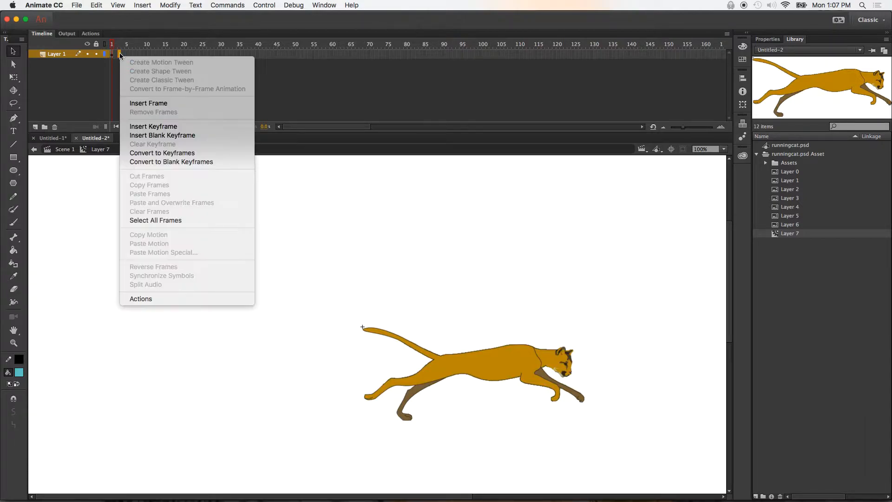
pyautogui.click(154, 126)
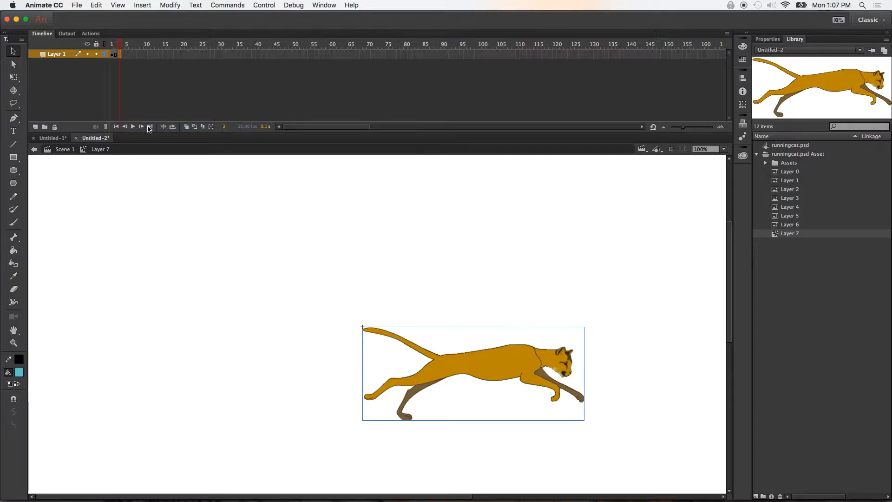
# - Place the Layer 6 bitmap over the cat in frame 3 with the feet aligned and delete the Layer 7 cat
pyautogui.moveTo(789, 225); pyautogui.dragTo(458, 379)
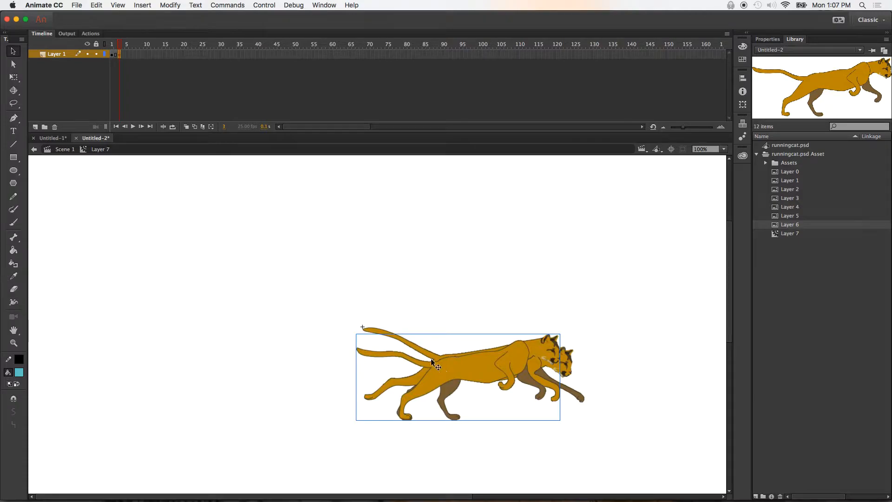
pyautogui.click(583, 401)
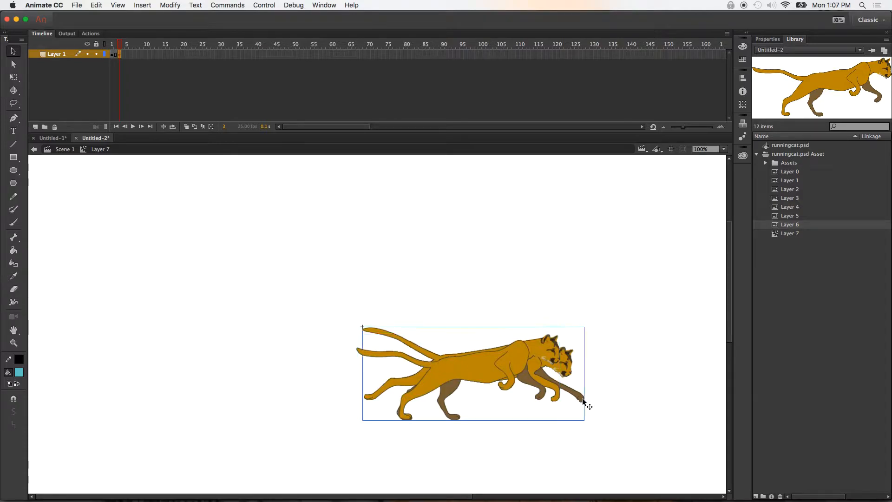
pyautogui.press('Delete')
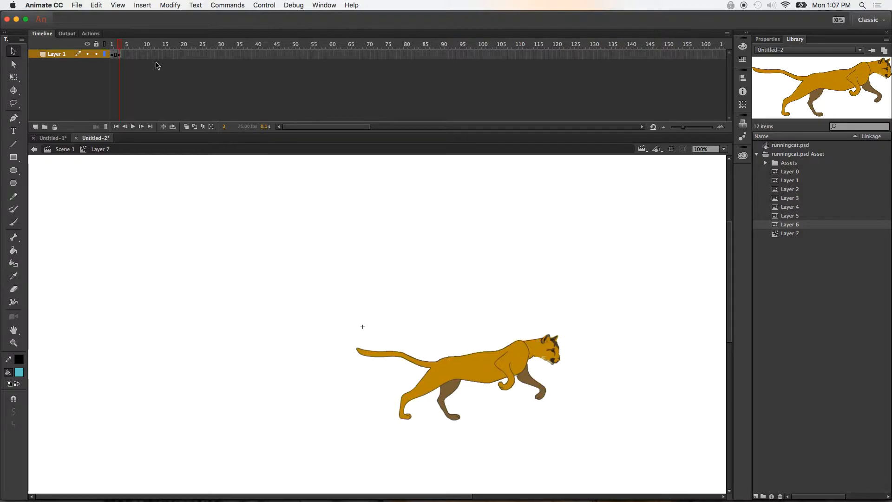
# - Compare the cat poses in frames 1 and 3 of the movie clip
pyautogui.click(119, 58)
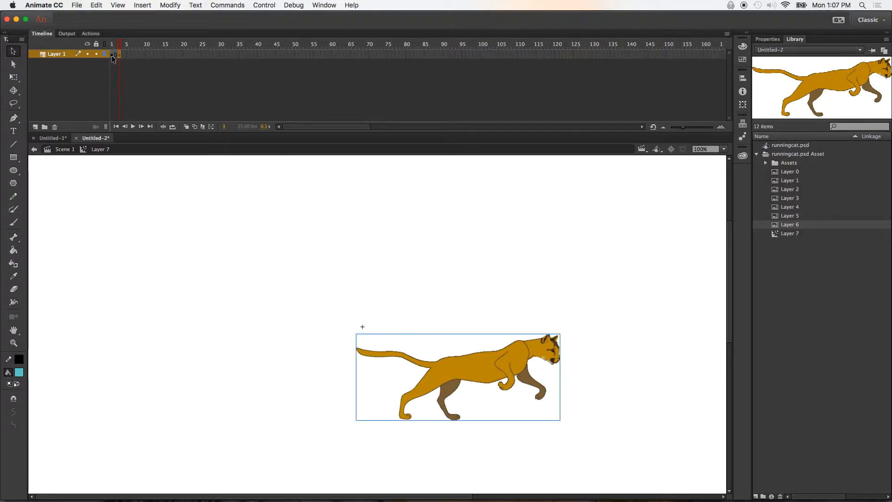
pyautogui.click(112, 55)
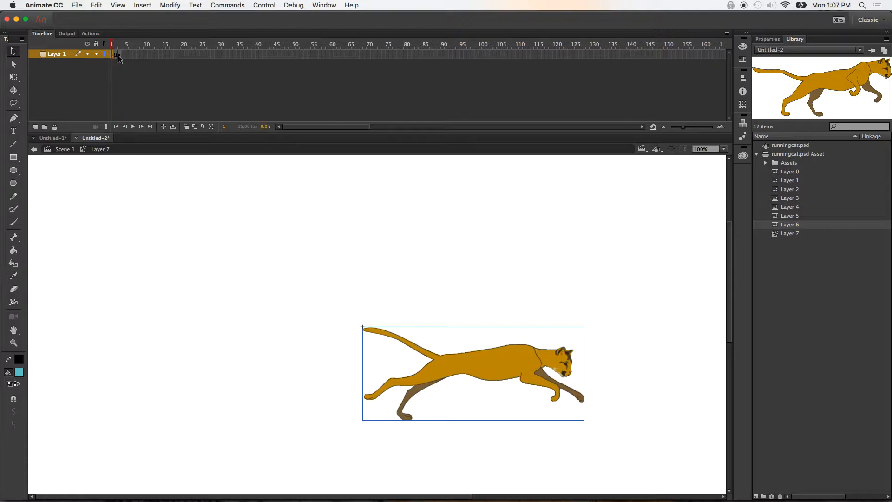
pyautogui.click(119, 56)
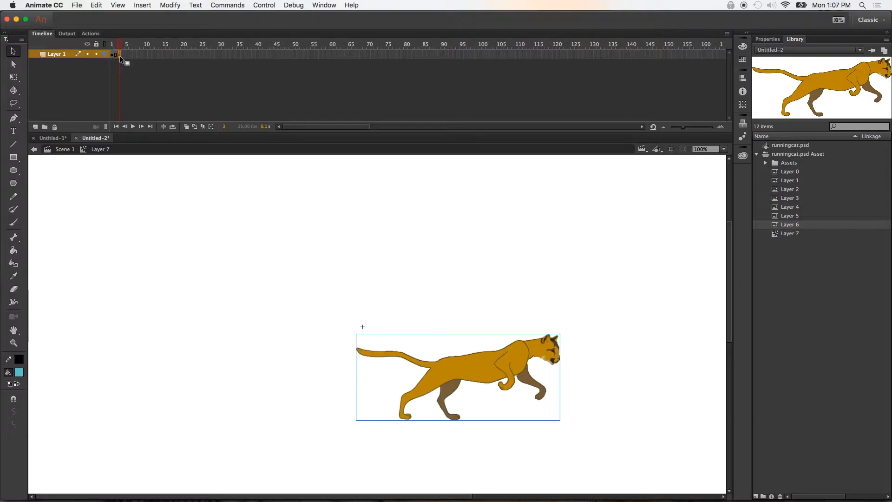
# - Insert a keyframe at frame 5 and replace its cat with the Layer 5 bitmap, aligned at the feet
pyautogui.click(127, 55)
pyautogui.rightClick(128, 57)
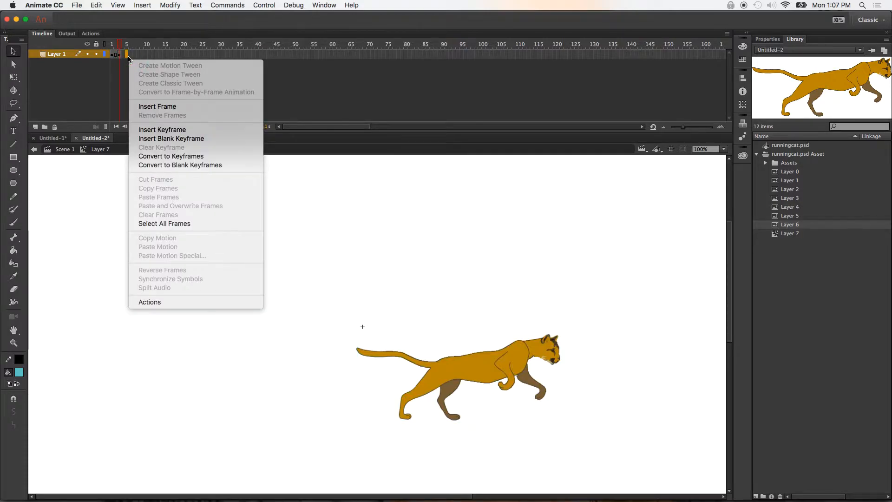
pyautogui.click(159, 131)
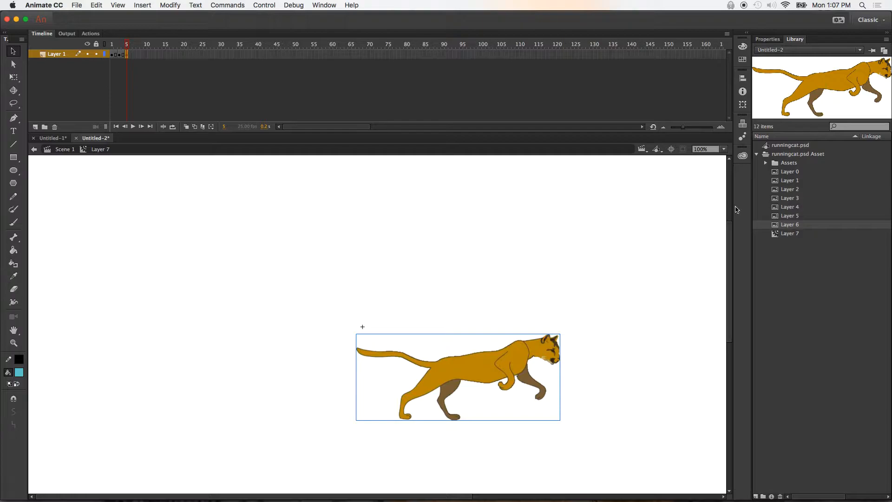
pyautogui.moveTo(789, 218); pyautogui.dragTo(477, 361)
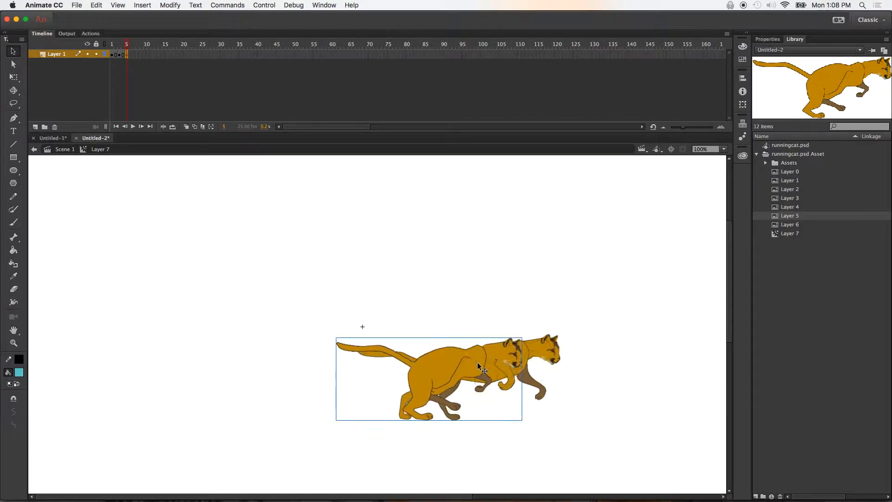
pyautogui.click(548, 348)
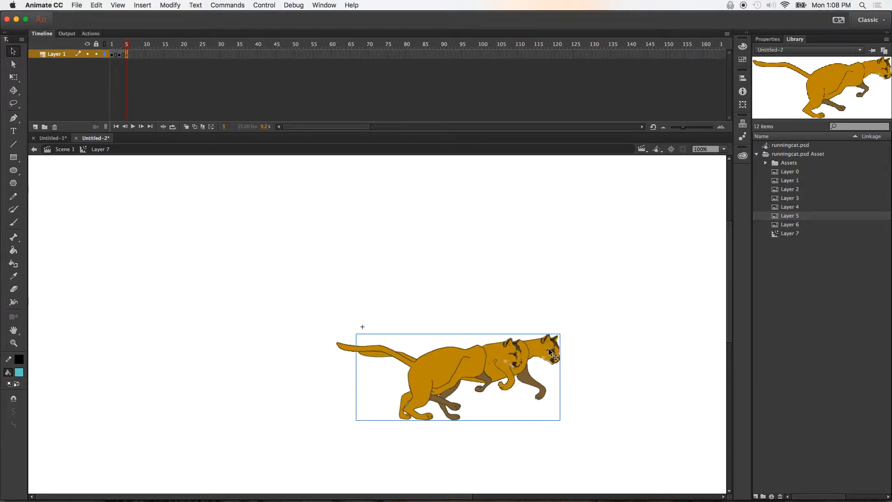
pyautogui.press('Delete')
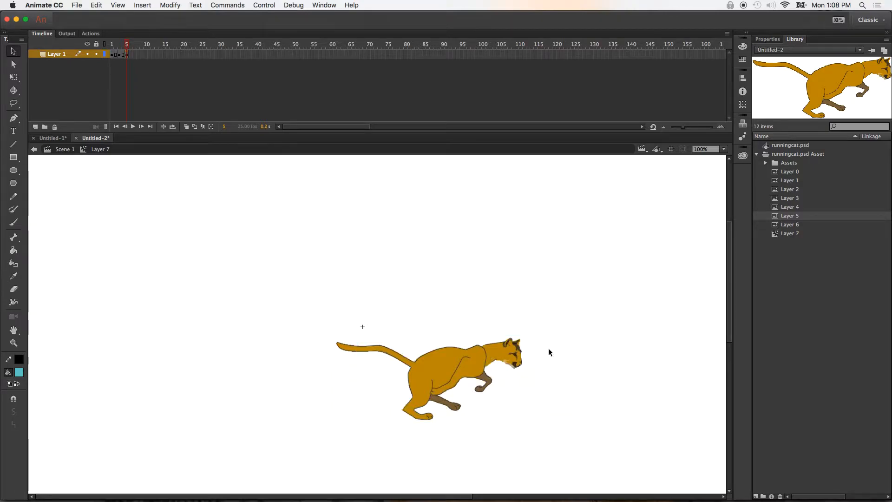
# - Preview the frames so far, then insert a keyframe at frame 7 and replace its cat with the aligned Layer 4 bitmap
pyautogui.click(112, 44)
pyautogui.moveTo(112, 45); pyautogui.dragTo(130, 52)
pyautogui.rightClick(133, 54)
pyautogui.click(161, 130)
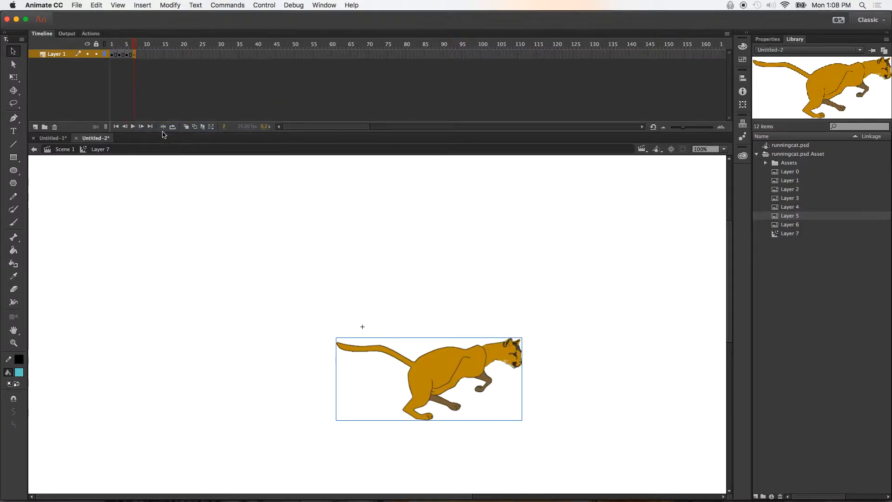
pyautogui.click(790, 207)
pyautogui.moveTo(791, 206); pyautogui.dragTo(415, 356)
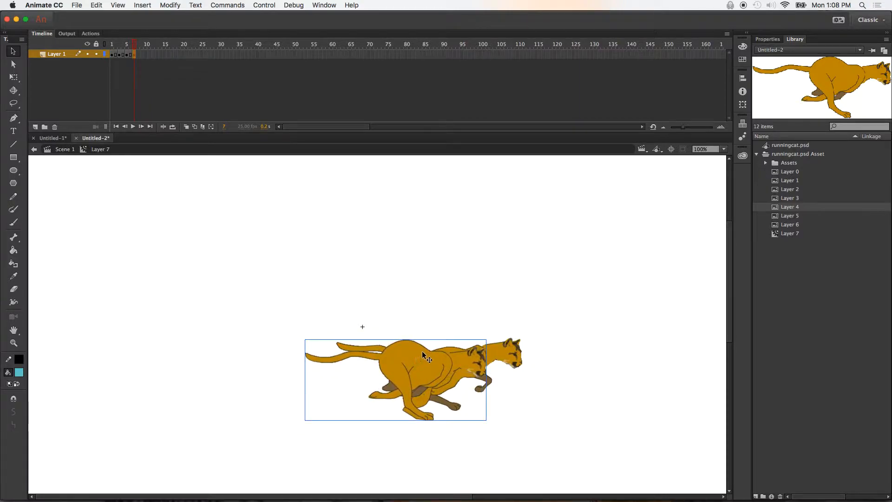
pyautogui.click(519, 351)
pyautogui.press('Delete')
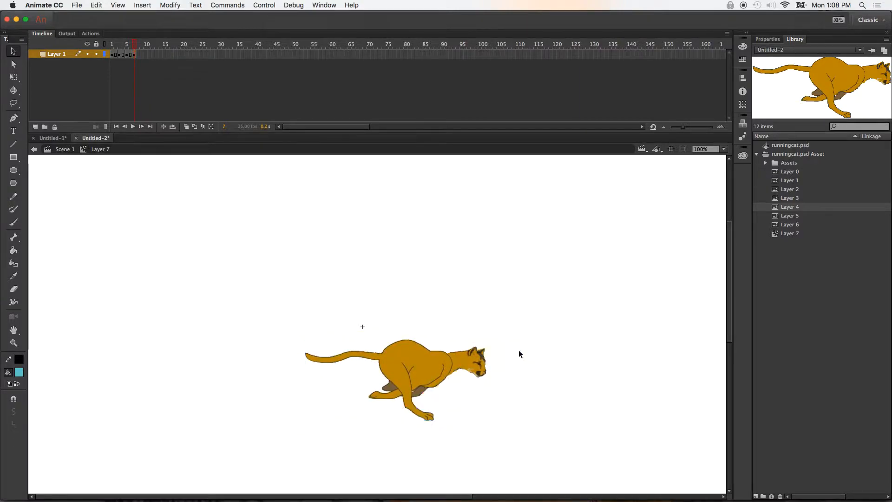
# - Insert a keyframe at frame 9 and replace its cat with the Layer 3 bitmap, aligned at the tail and hind feet
pyautogui.click(142, 54)
pyautogui.rightClick(143, 56)
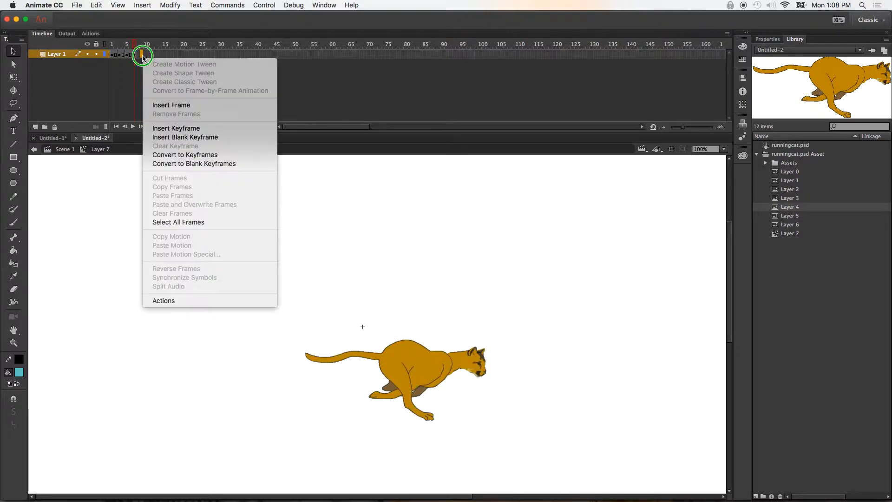
pyautogui.click(180, 129)
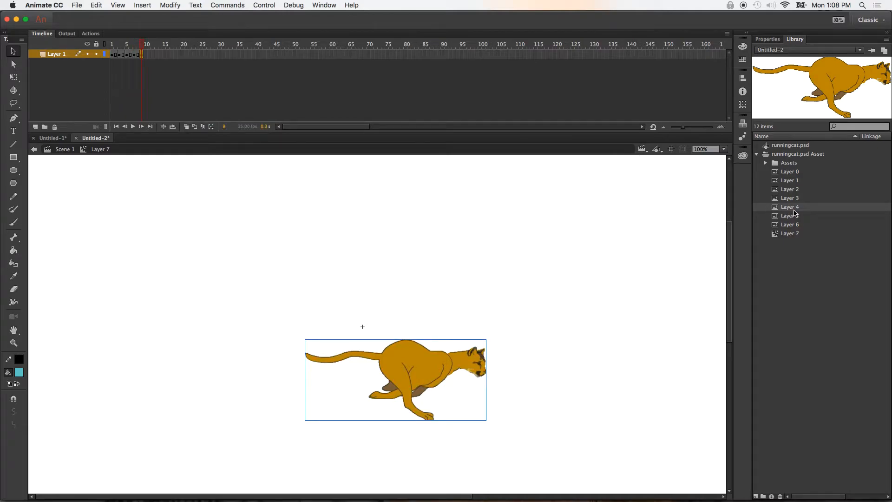
pyautogui.moveTo(790, 199); pyautogui.dragTo(428, 370)
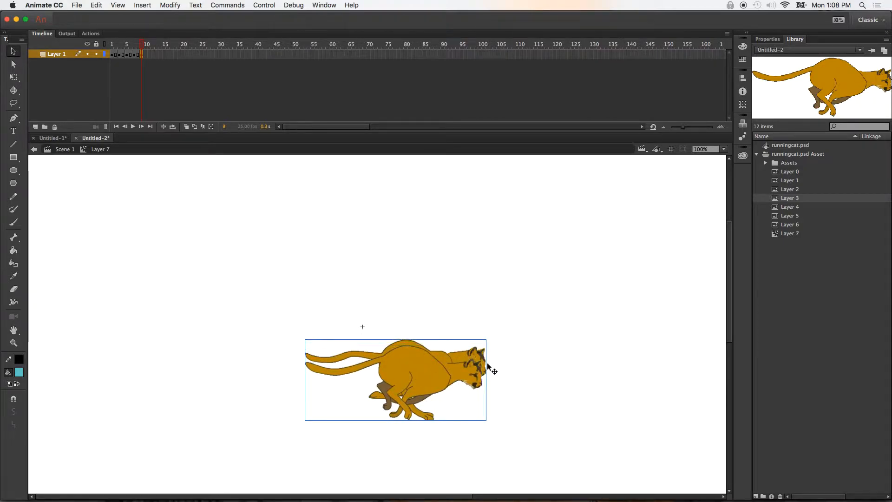
pyautogui.press('Delete')
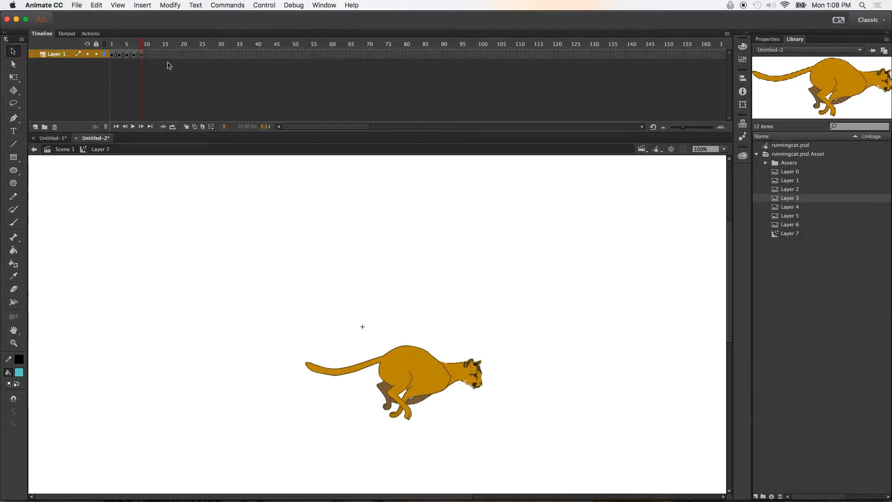
# - Insert a keyframe at frame 11 and replace its cat with the Layer 2 bitmap, aligned at the head and pasted in place
pyautogui.rightClick(149, 56)
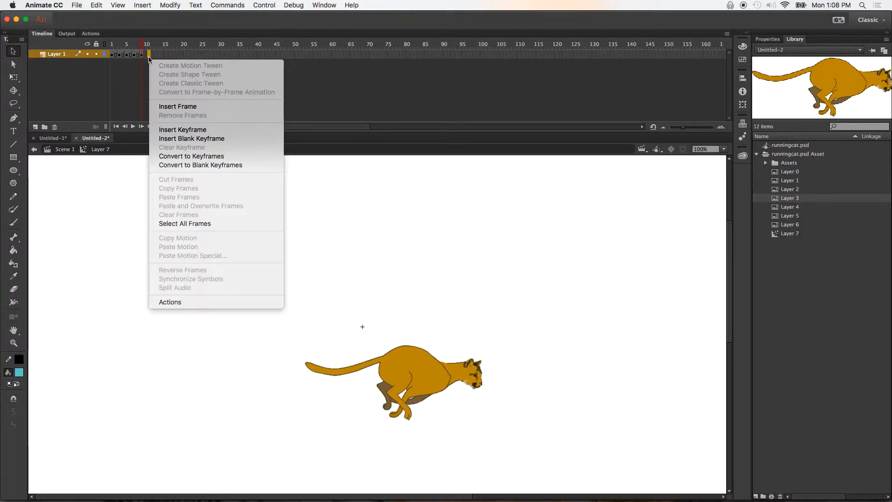
pyautogui.click(187, 130)
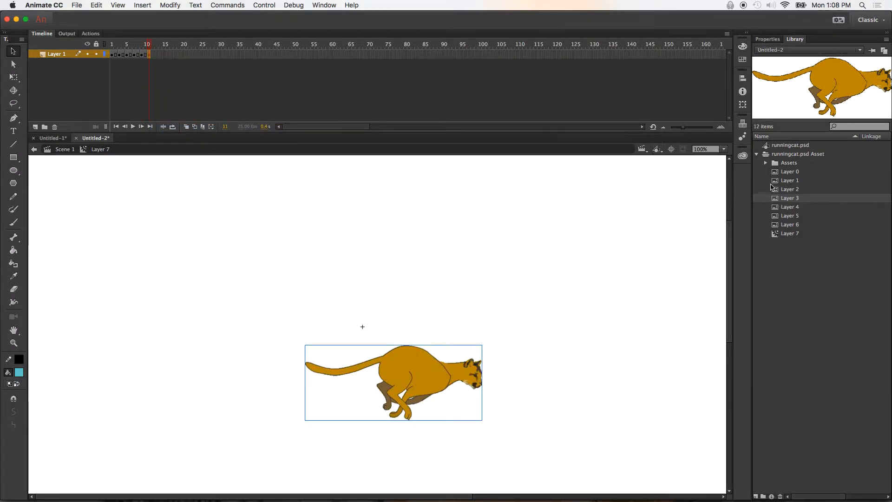
pyautogui.moveTo(790, 189); pyautogui.dragTo(423, 370)
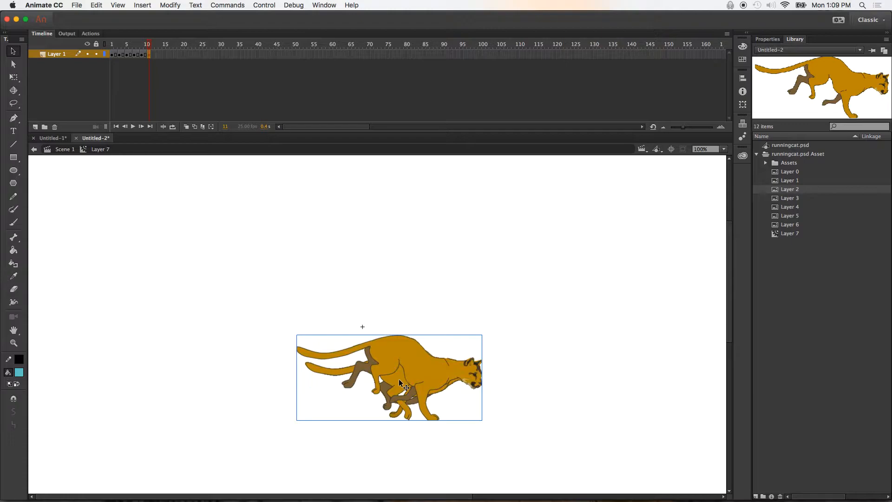
pyautogui.press('Delete')
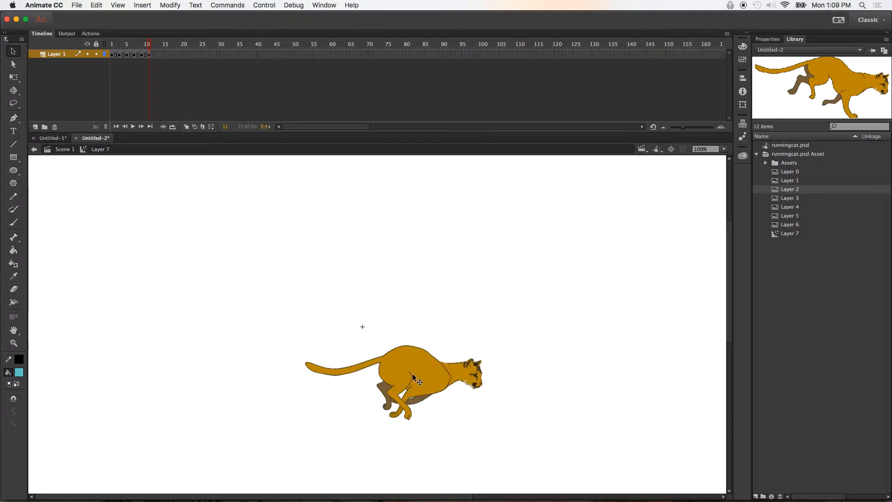
pyautogui.click(416, 374)
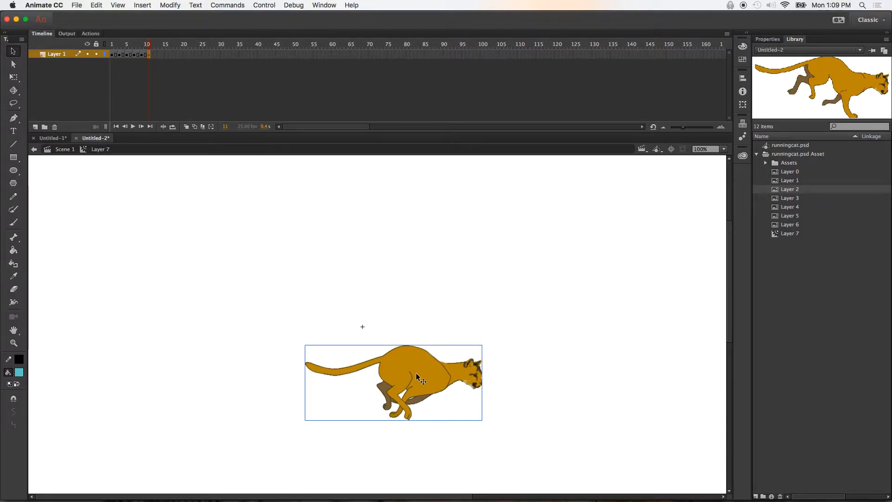
pyautogui.press('Delete')
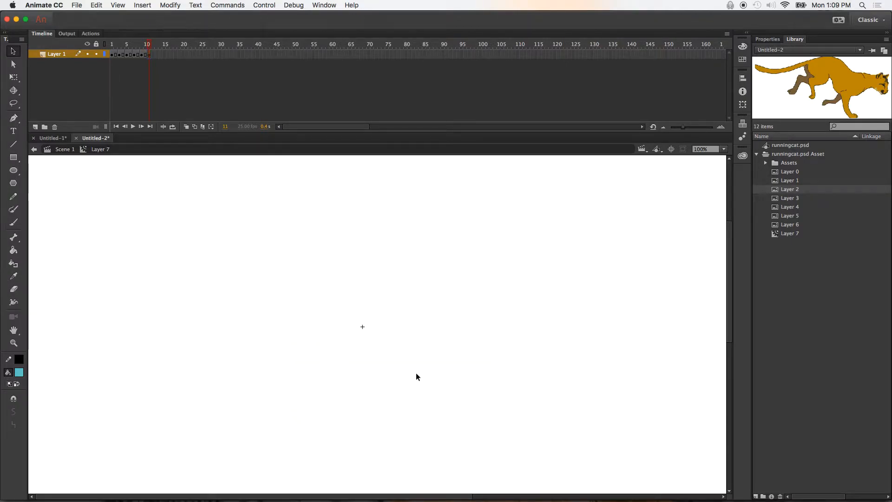
pyautogui.click(97, 5)
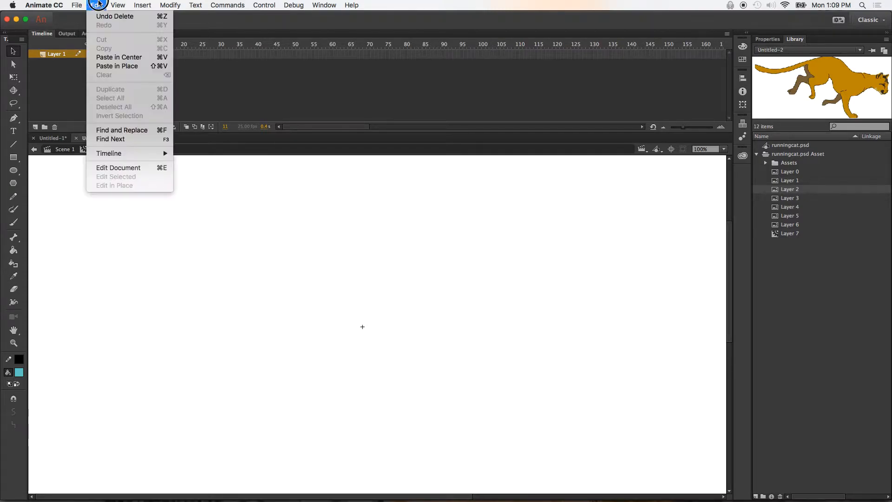
pyautogui.click(116, 67)
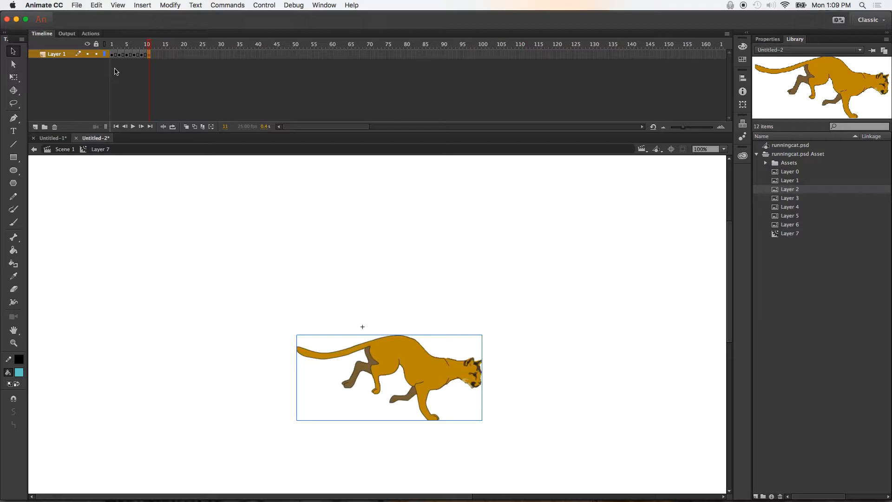
pyautogui.moveTo(149, 44)
pyautogui.mouseDown()
pyautogui.moveTo(133, 44)
pyautogui.moveTo(152, 45)
pyautogui.mouseUp()
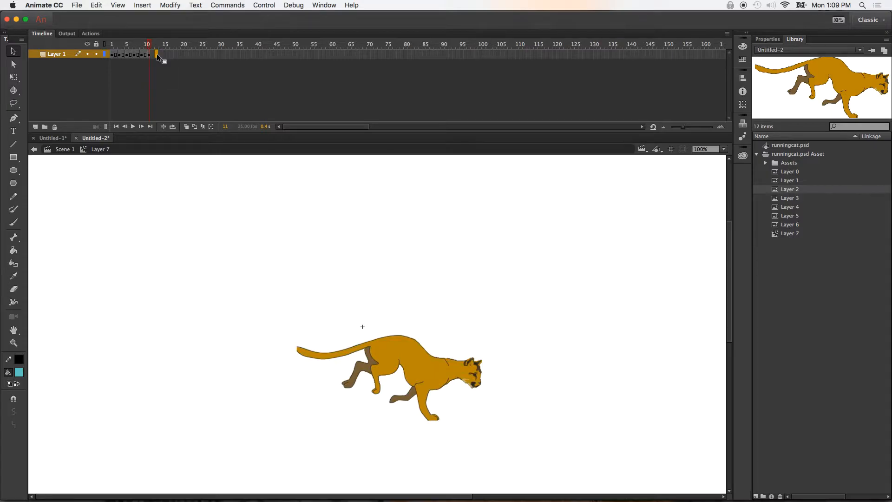
# - Insert a keyframe at frame 13 and replace its cat with the Layer 1 bitmap, shifted slightly back from the previous pose
pyautogui.rightClick(157, 53)
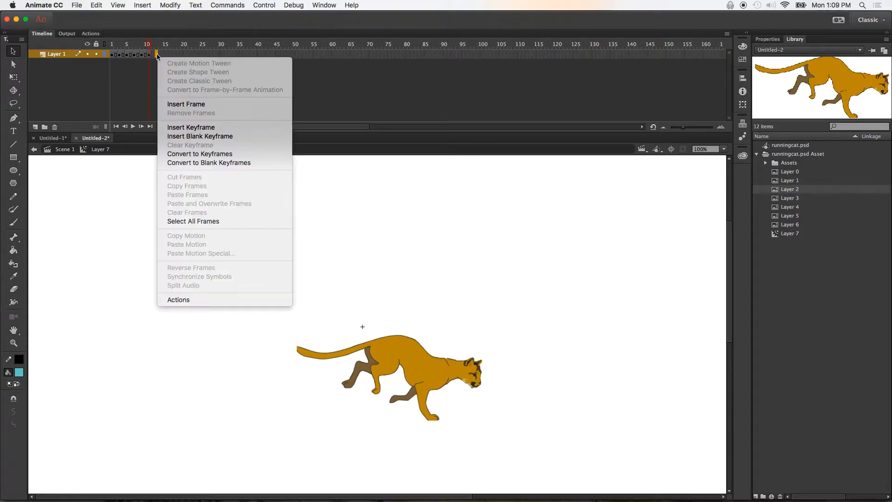
pyautogui.click(195, 128)
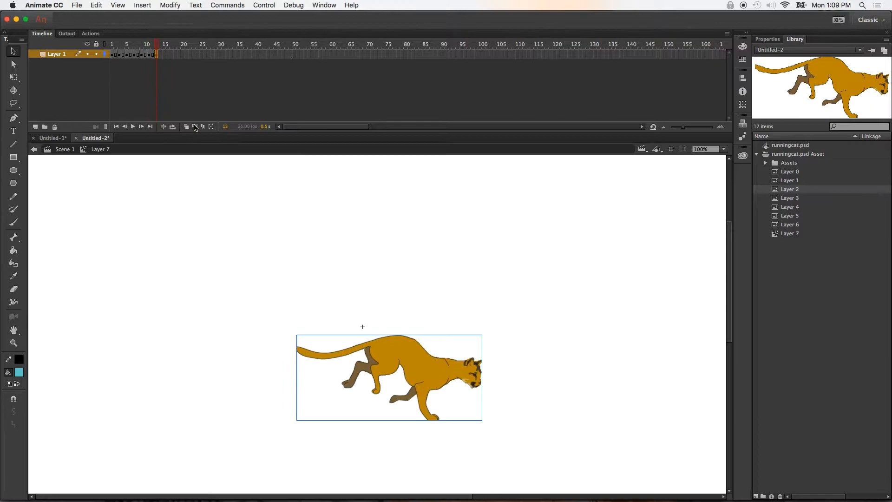
pyautogui.click(791, 182)
pyautogui.moveTo(792, 184); pyautogui.dragTo(392, 367)
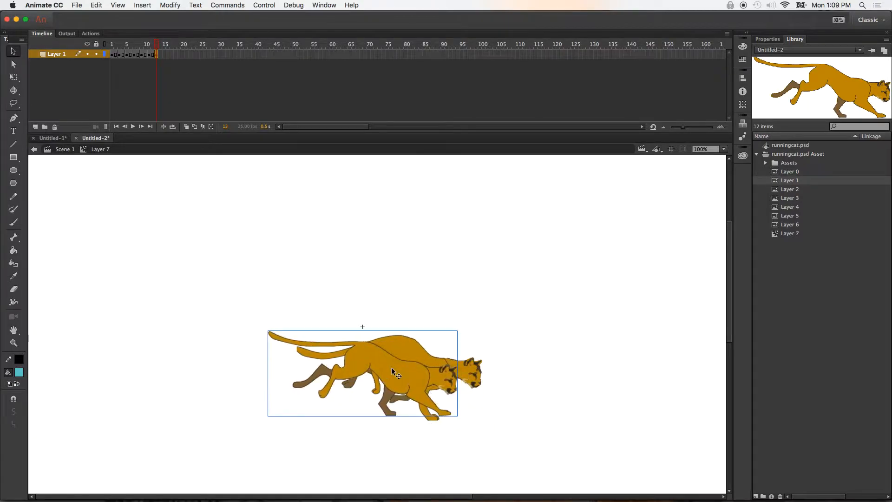
pyautogui.click(463, 367)
pyautogui.press('Delete')
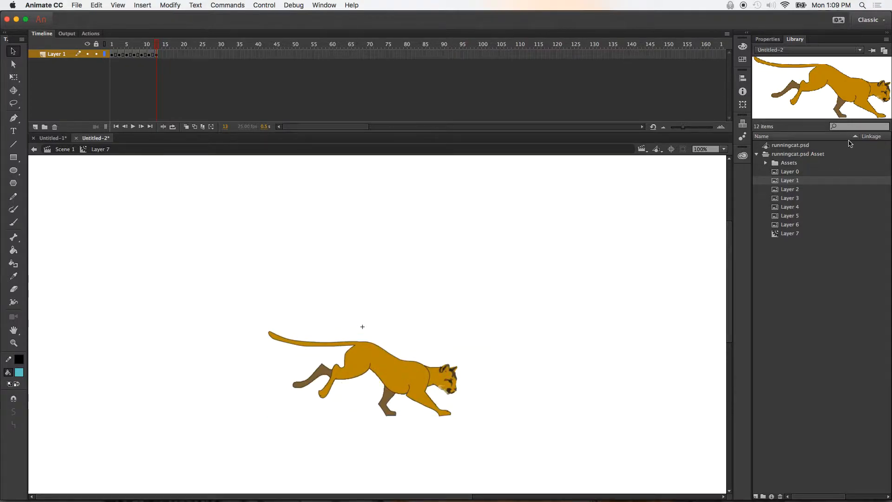
# - Insert a keyframe at frame 15 and replace its cat with the Layer 0 bitmap, aligned at the front feet
pyautogui.click(794, 171)
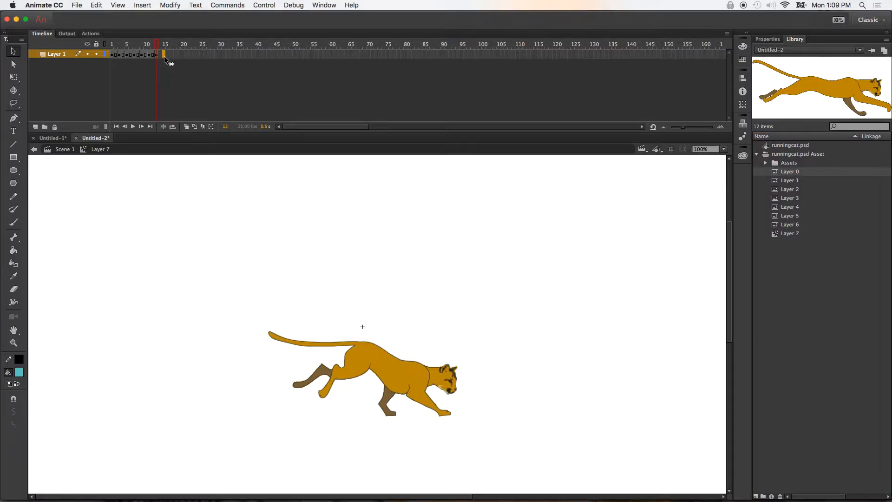
pyautogui.rightClick(163, 56)
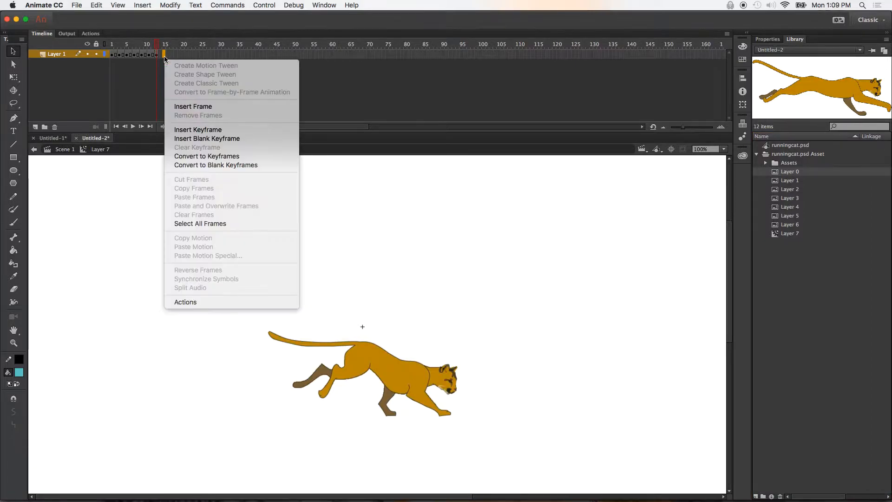
pyautogui.click(193, 130)
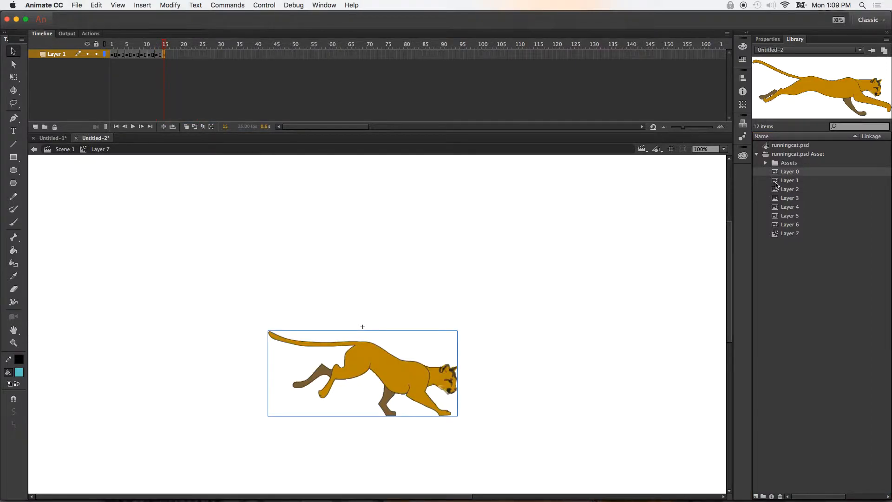
pyautogui.moveTo(792, 174); pyautogui.dragTo(390, 375)
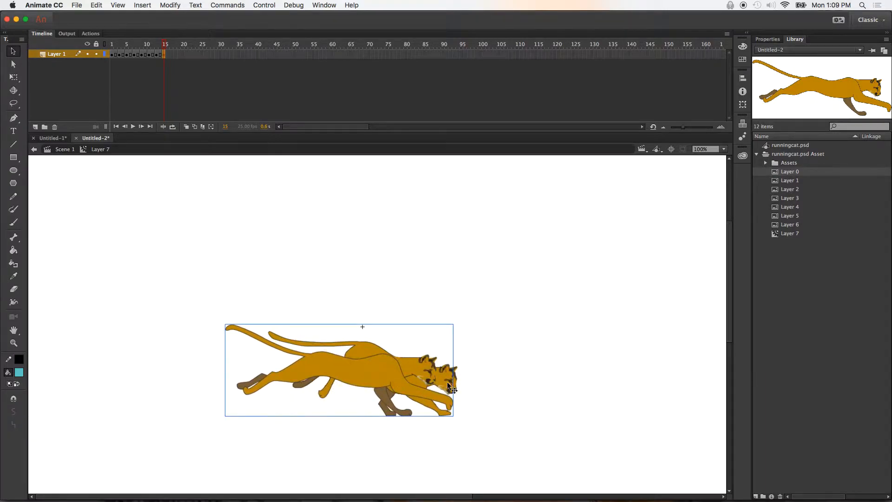
pyautogui.press('Delete')
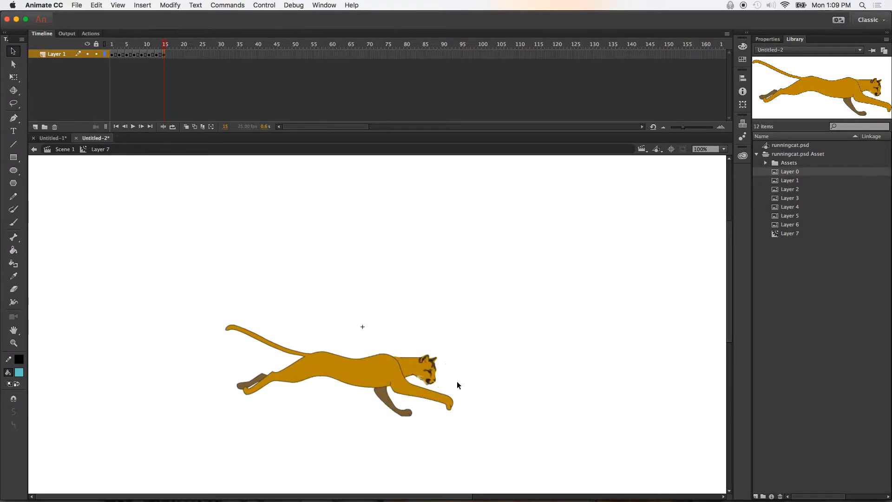
# - Play the full running cycle from frame 1 to check the order of the poses
pyautogui.click(112, 48)
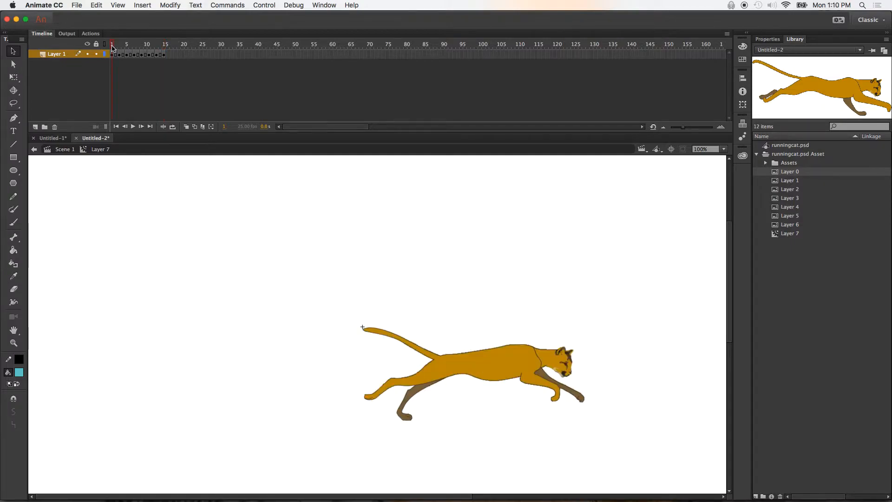
pyautogui.press('Return')
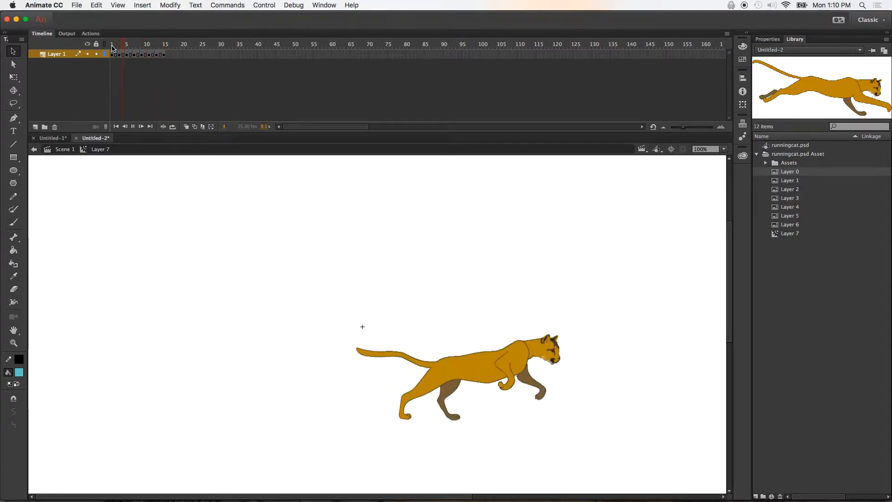
pyautogui.press('Return')
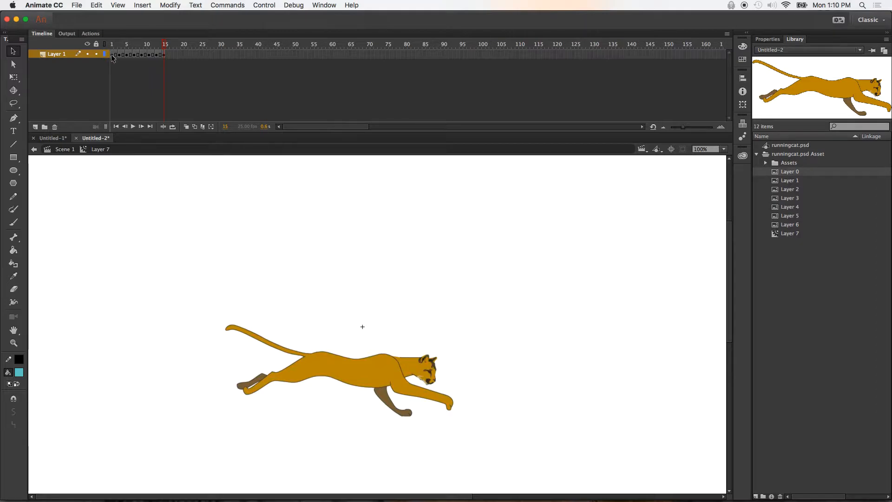
# - Select frames 1 through 15 of Layer 1 and reverse their order
pyautogui.moveTo(113, 56); pyautogui.dragTo(163, 51)
pyautogui.click(149, 60)
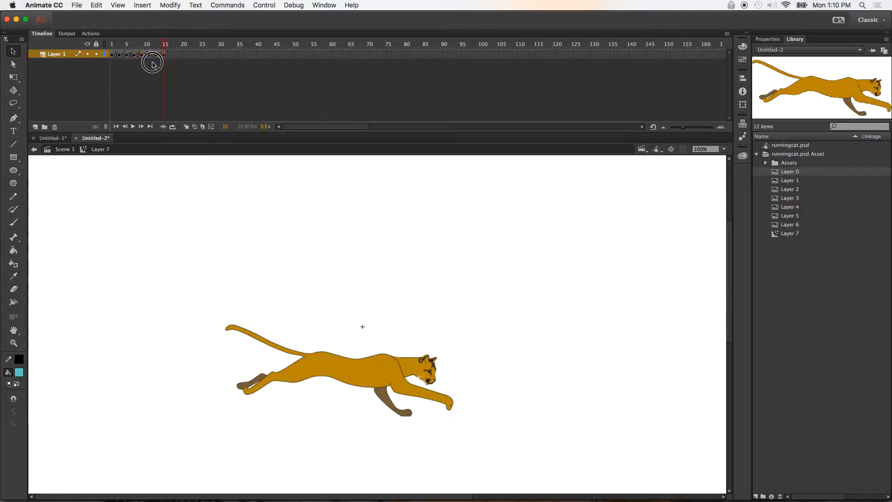
pyautogui.click(112, 55)
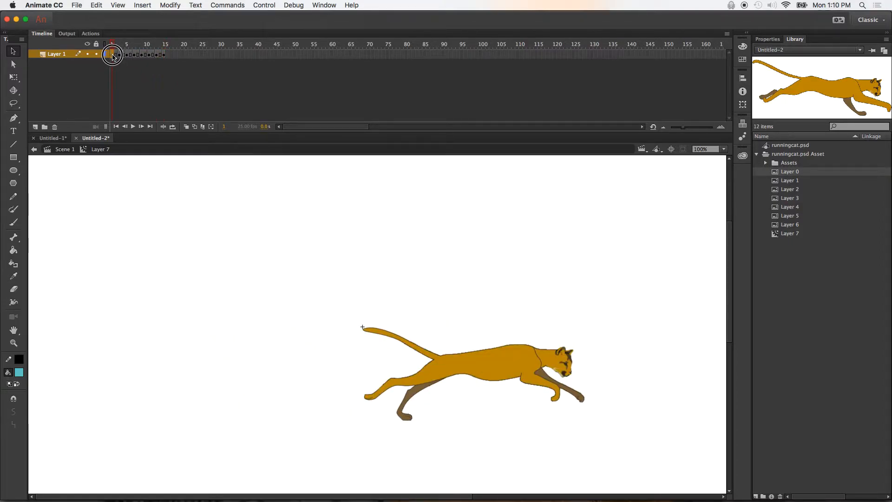
pyautogui.moveTo(113, 58); pyautogui.dragTo(166, 59)
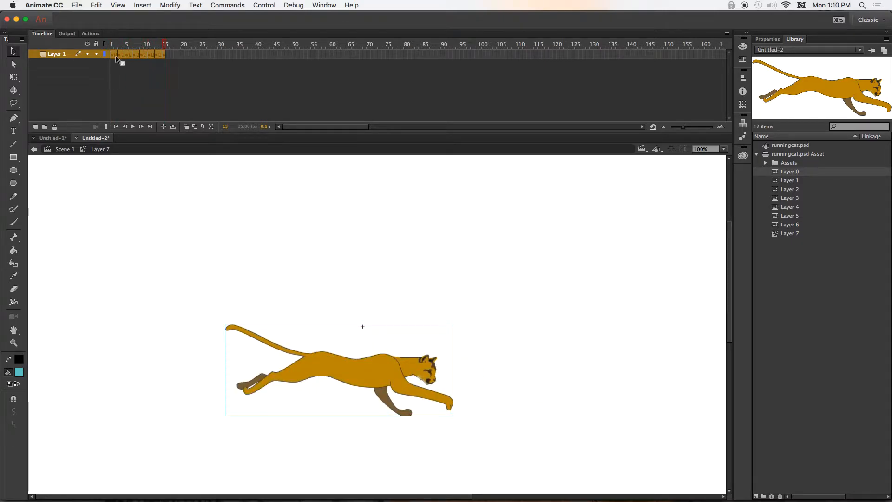
pyautogui.rightClick(163, 54)
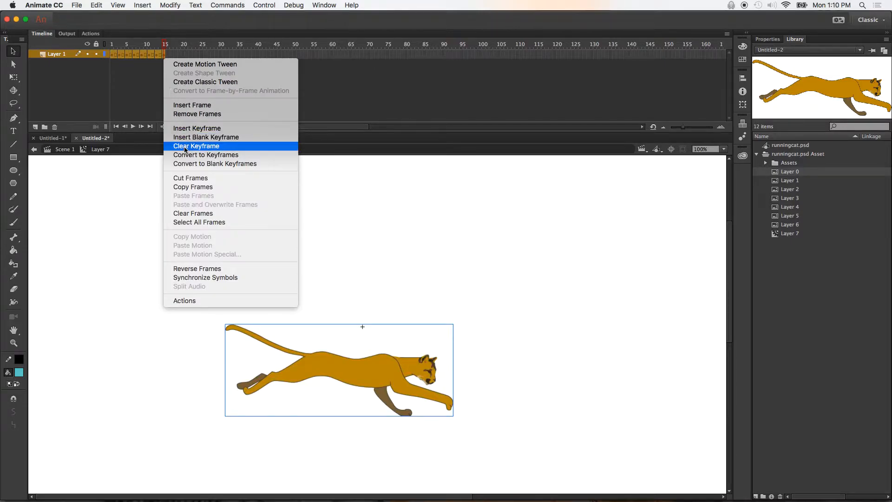
pyautogui.click(202, 268)
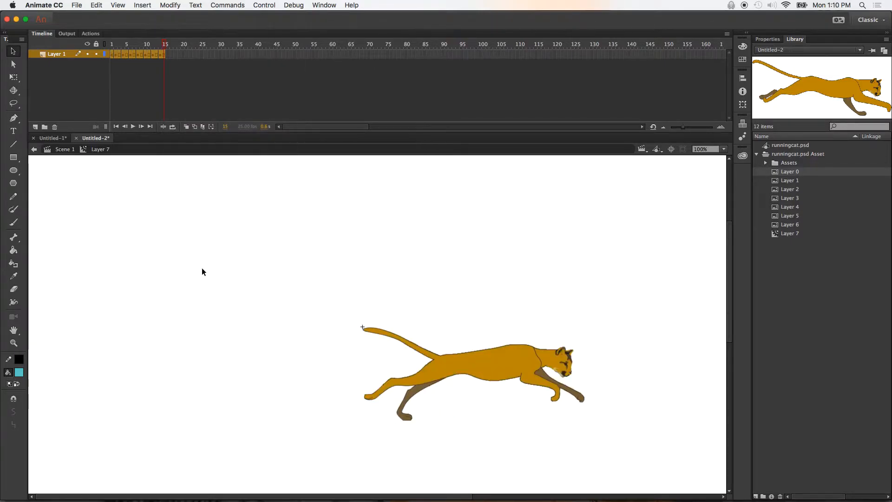
# - Play the reversed run cycle several times from frame 1
pyautogui.click(113, 55)
pyautogui.click(143, 5)
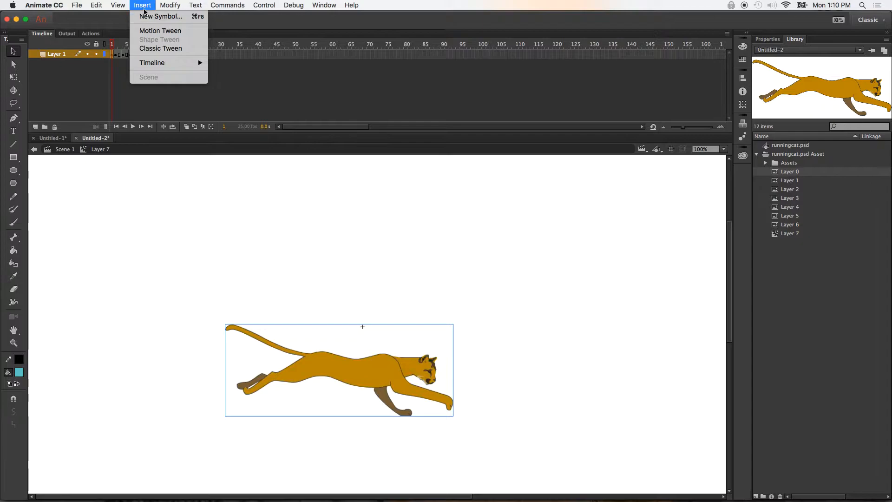
pyautogui.press('Escape')
pyautogui.press('Return')
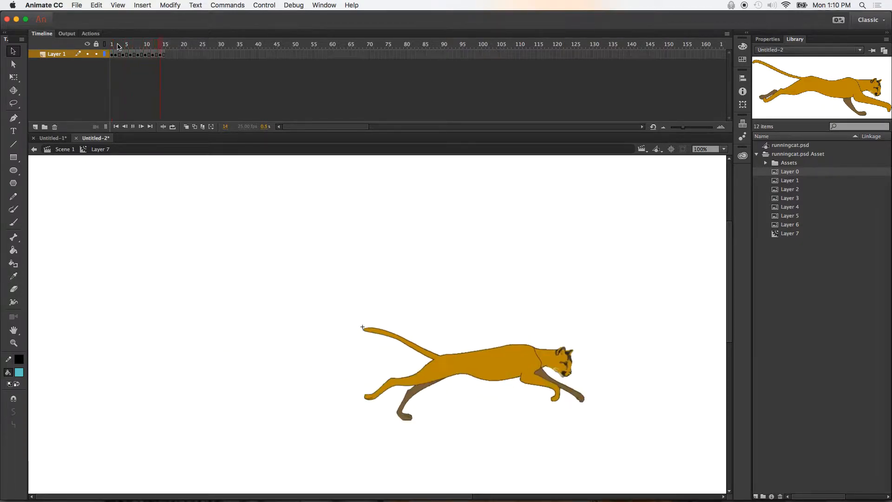
pyautogui.press('Return')
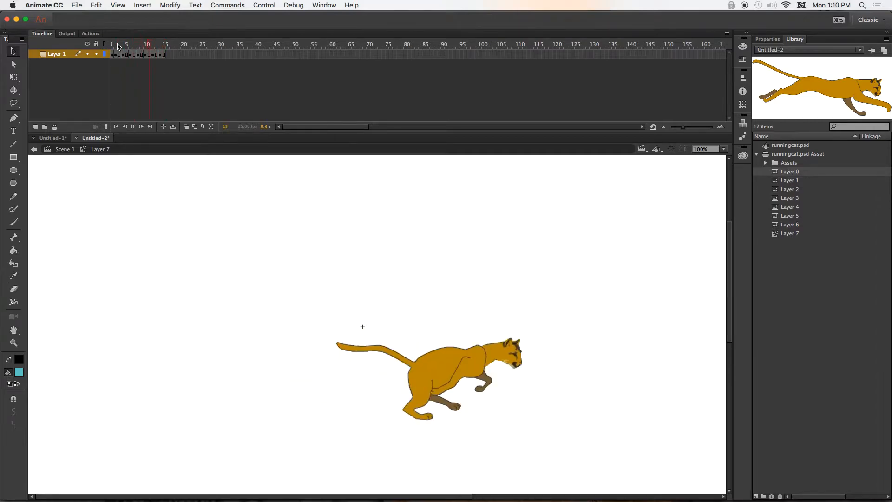
pyautogui.press('Return')
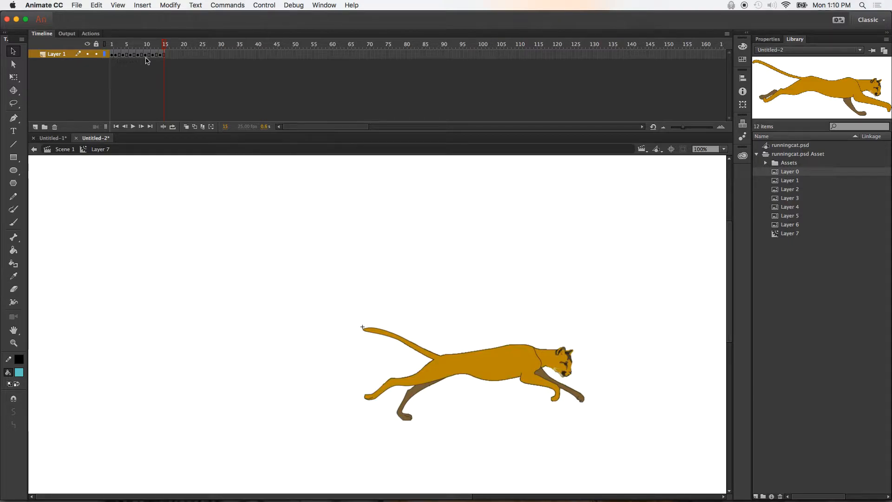
pyautogui.click(116, 54)
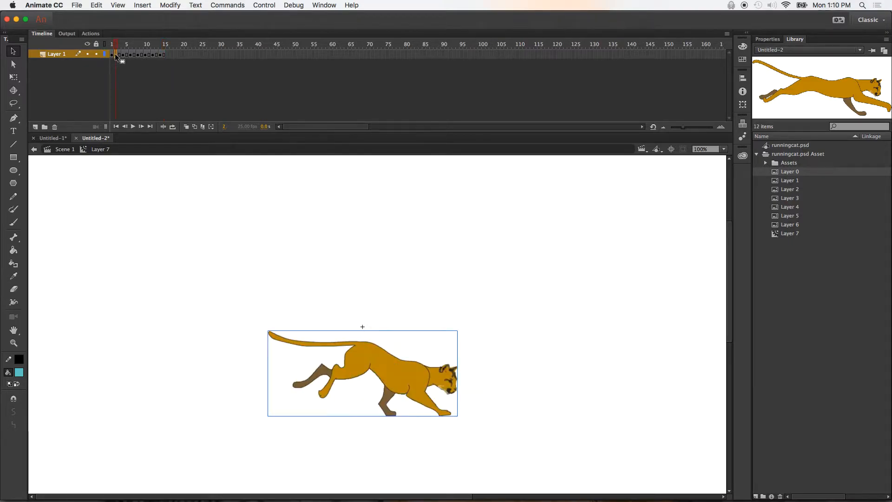
pyautogui.rightClick(115, 54)
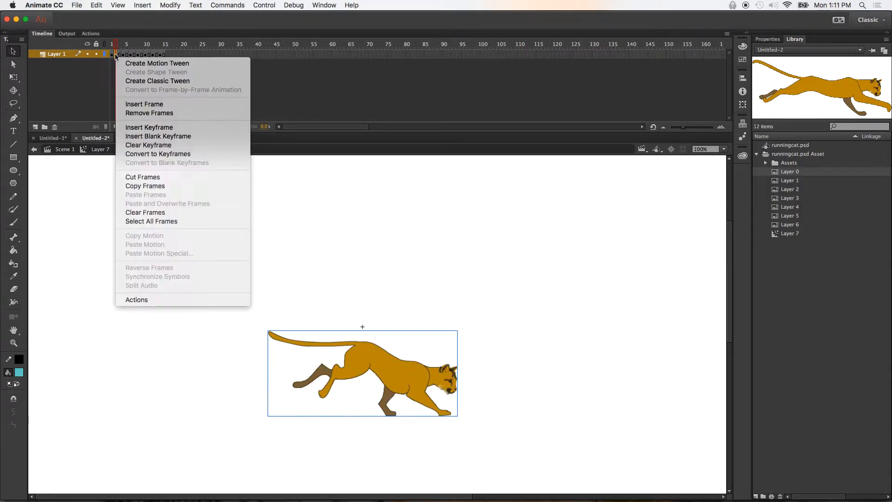
pyautogui.click(133, 104)
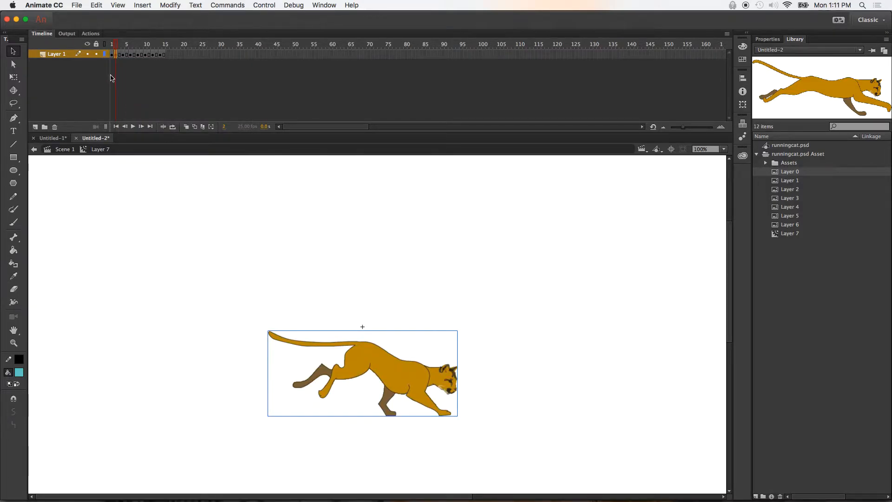
# - Insert a frame after the first keyframe so that the opening pose is held for two frames
pyautogui.click(113, 55)
pyautogui.rightClick(113, 58)
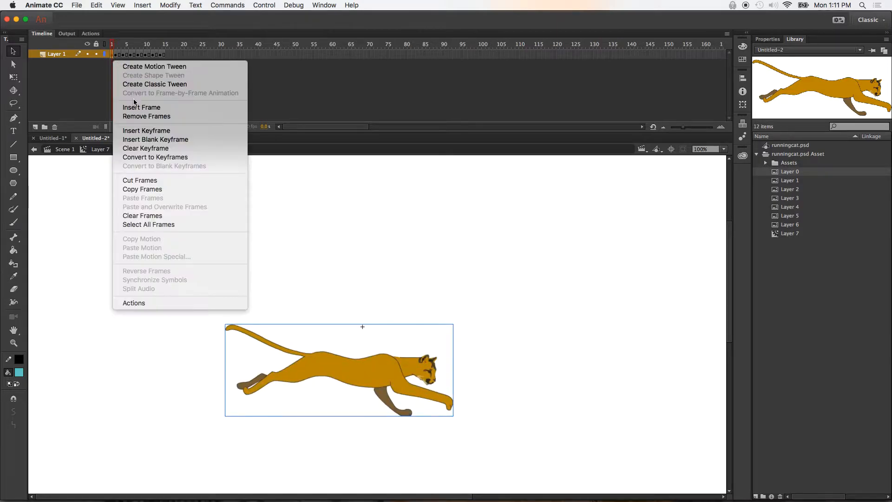
pyautogui.click(141, 112)
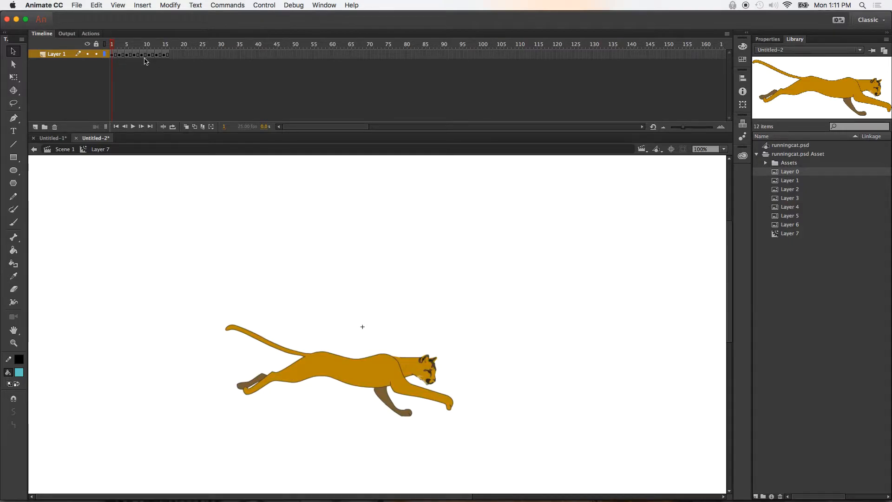
# - Play the run cycle and examine the opening pose's position relative to the registration point
pyautogui.press('Return')
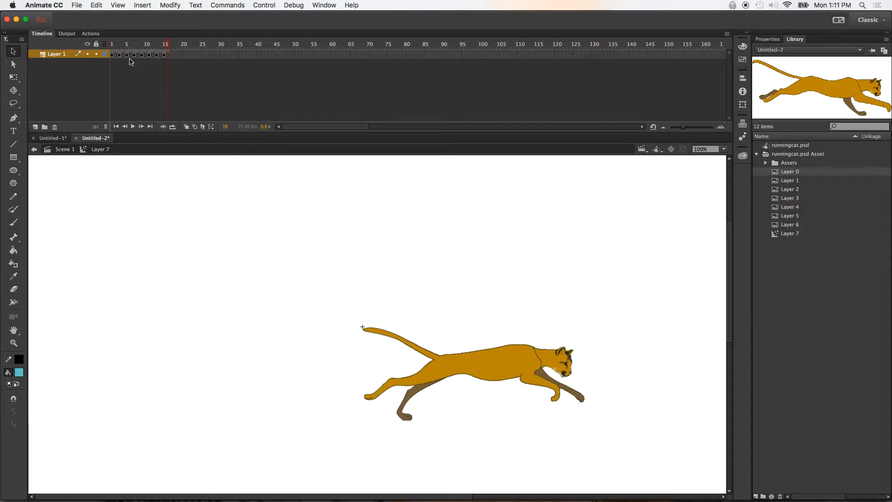
pyautogui.click(113, 55)
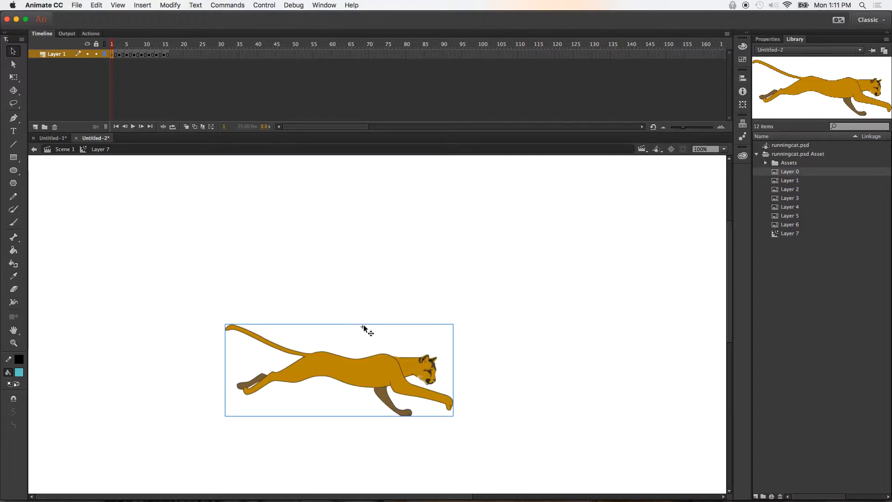
pyautogui.click(120, 61)
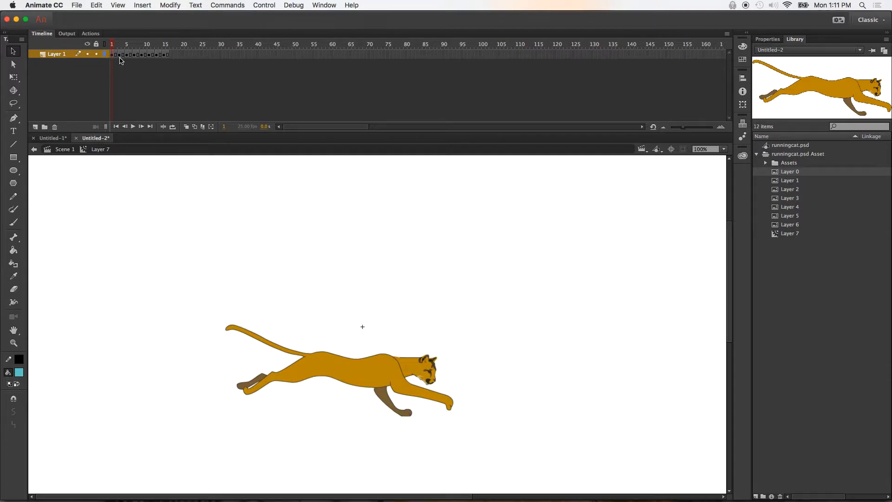
# - Shift the cat poses at frames 3, 5 and 7 to the left so they line up with the opening pose
pyautogui.click(119, 55)
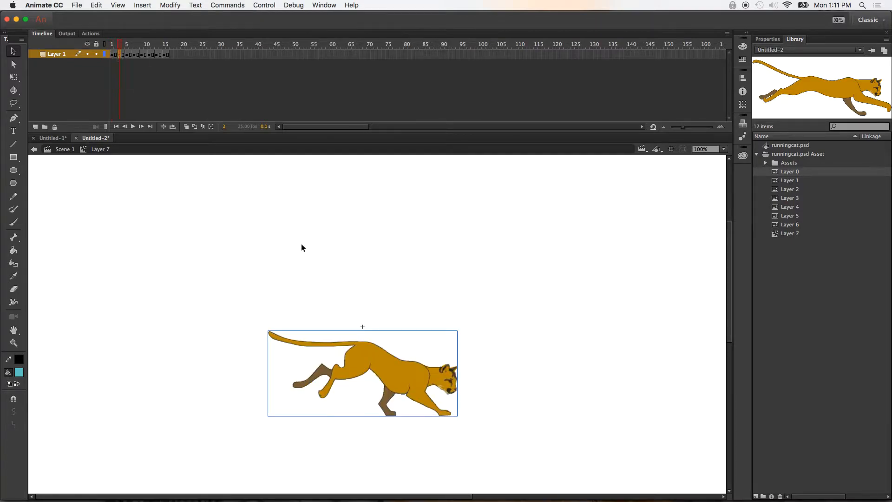
pyautogui.moveTo(363, 357); pyautogui.dragTo(339, 357)
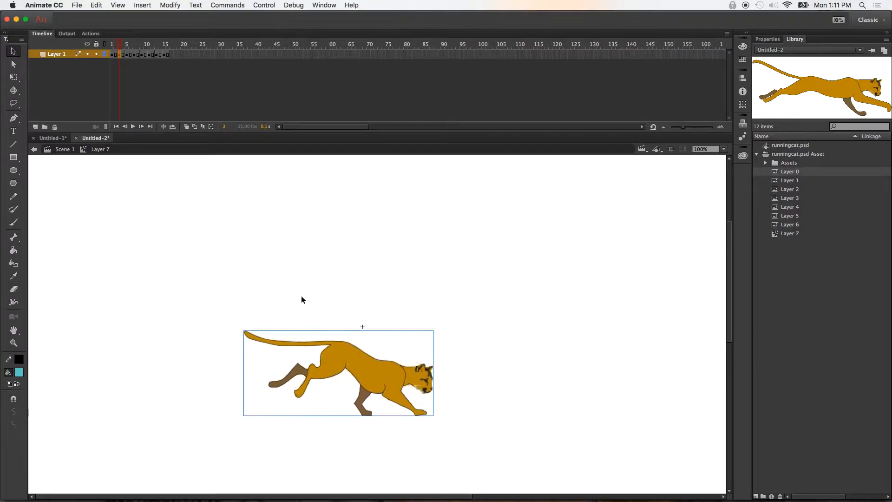
pyautogui.click(127, 57)
pyautogui.moveTo(390, 342); pyautogui.dragTo(338, 343)
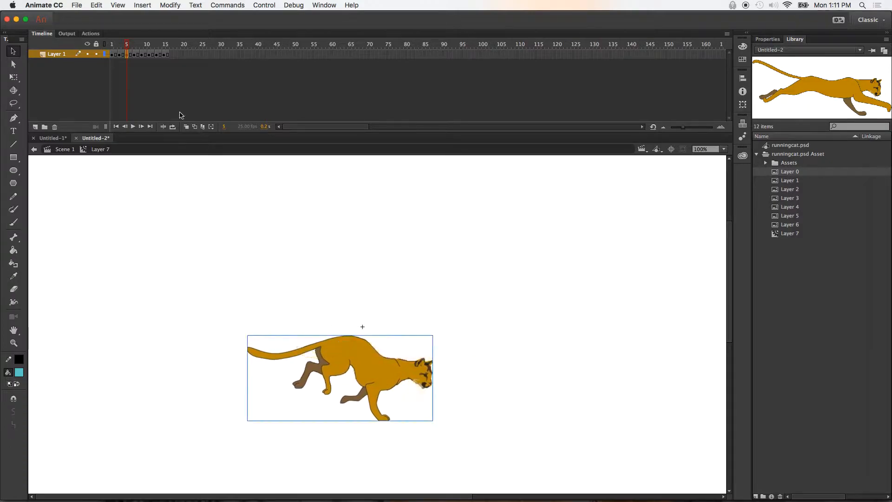
pyautogui.click(134, 54)
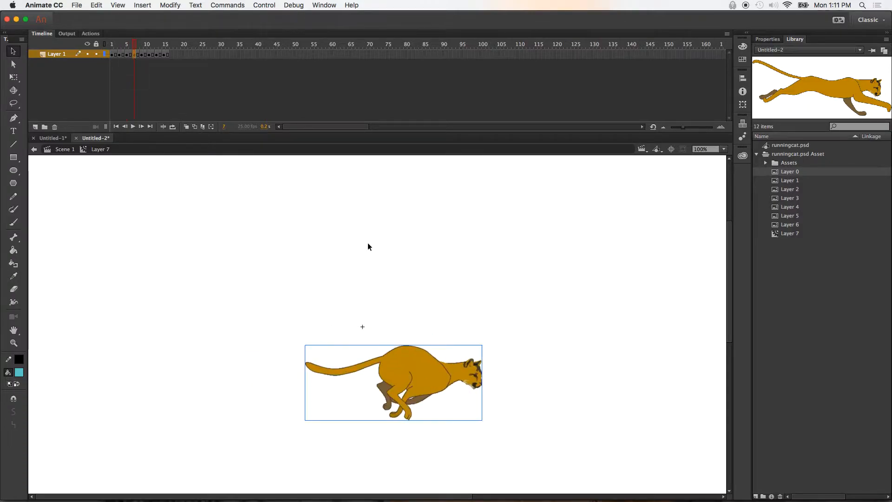
pyautogui.moveTo(420, 365); pyautogui.dragTo(377, 363)
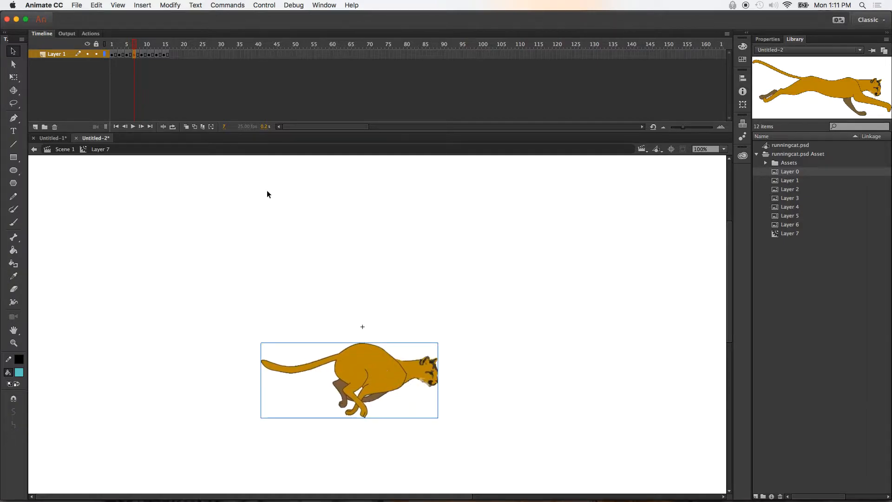
# - Shift the cat poses at frames 9, 11, 13 and 15 left into line with the earlier poses and replay from frame 1
pyautogui.click(142, 55)
pyautogui.moveTo(412, 352); pyautogui.dragTo(370, 351)
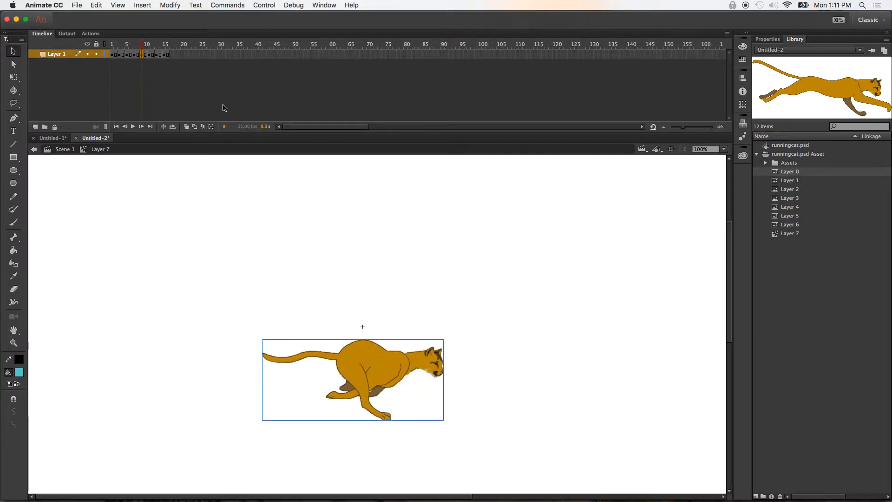
pyautogui.click(149, 54)
pyautogui.moveTo(420, 351); pyautogui.dragTo(353, 354)
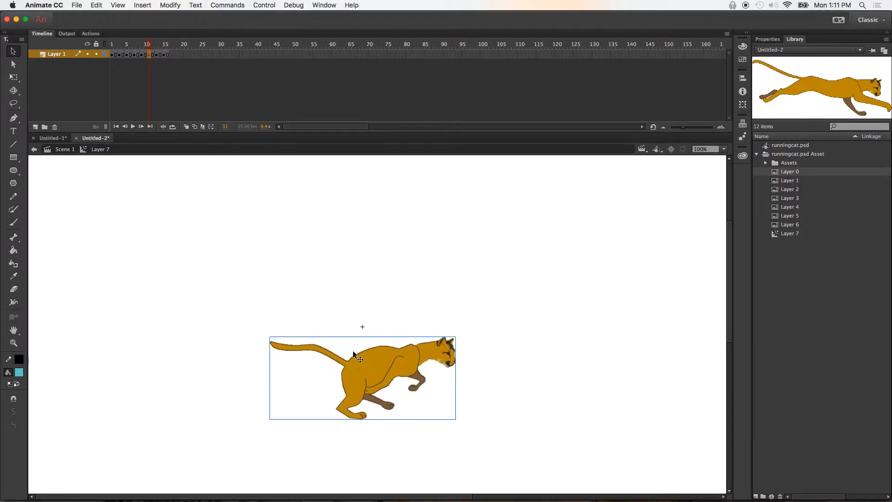
pyautogui.click(158, 56)
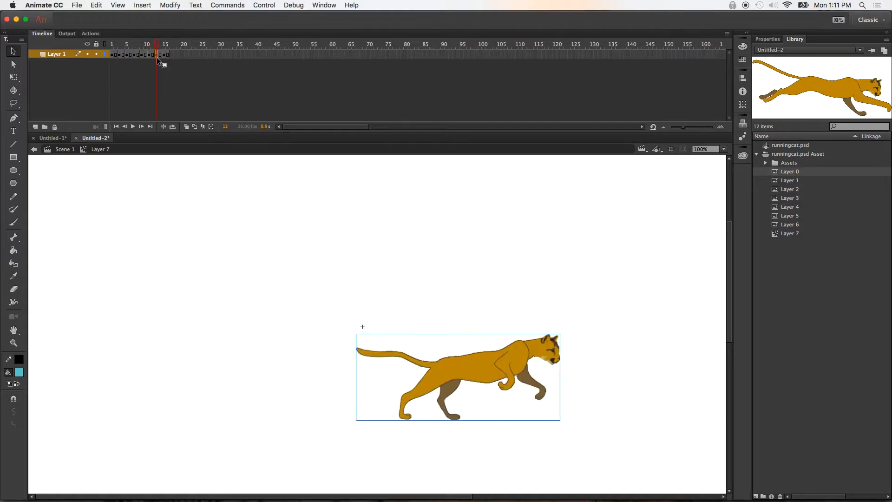
pyautogui.moveTo(459, 361); pyautogui.dragTo(351, 355)
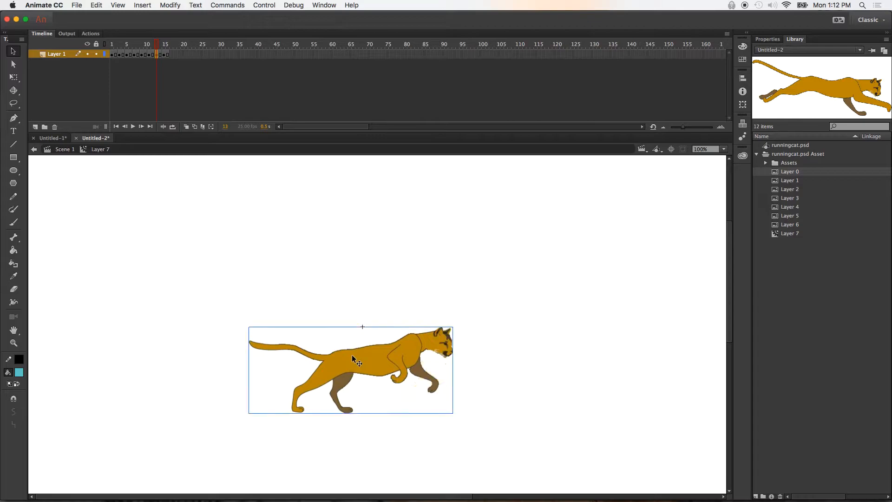
pyautogui.click(163, 54)
pyautogui.moveTo(484, 365); pyautogui.dragTo(367, 362)
pyautogui.click(113, 46)
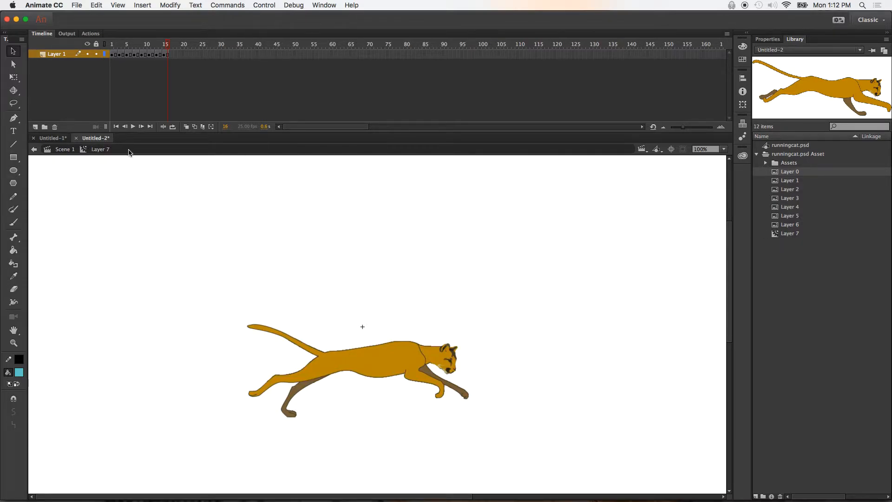
# - Rename the Layer 7 symbol RunningCat, move it out of the runningcat.psd Asset folder to the library root, and collapse the folder
pyautogui.click(800, 236)
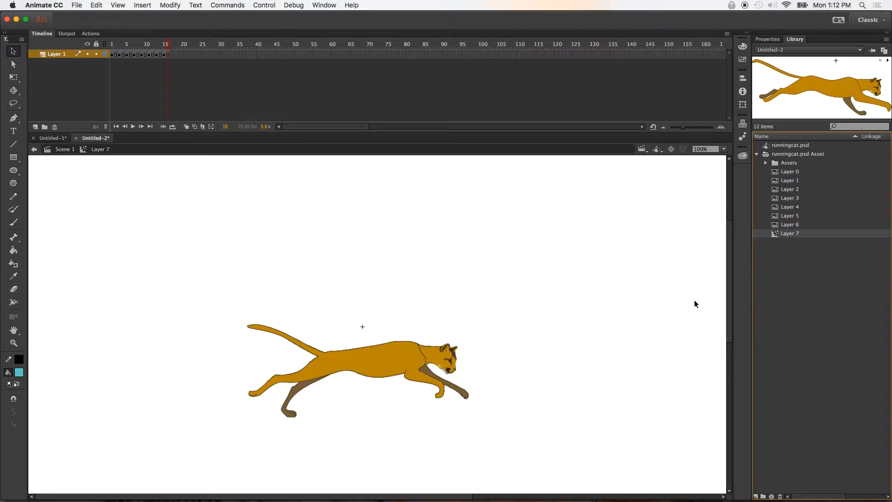
pyautogui.rightClick(794, 235)
pyautogui.click(815, 274)
pyautogui.write('Runn')
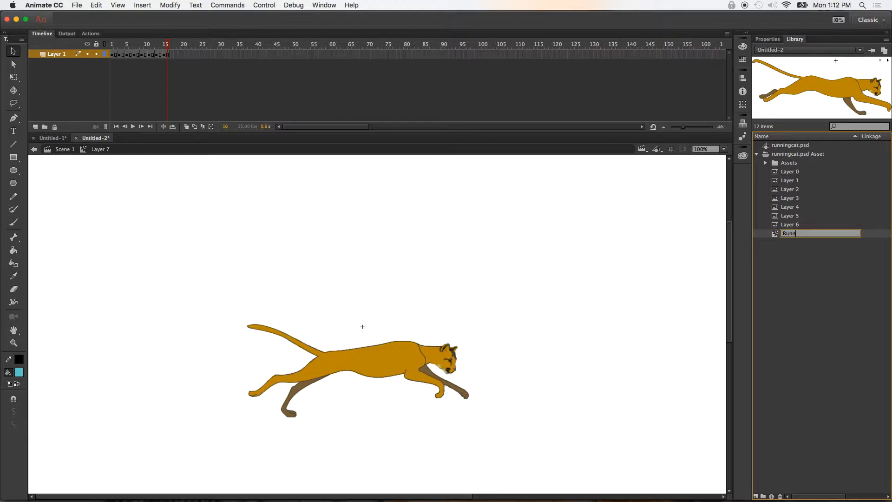
pyautogui.write('ingCat')
pyautogui.press('Return')
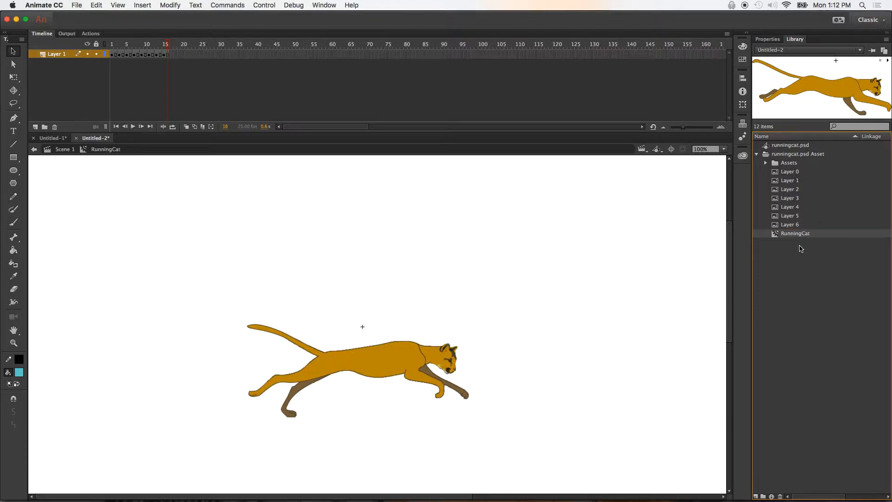
pyautogui.moveTo(776, 234); pyautogui.dragTo(780, 148)
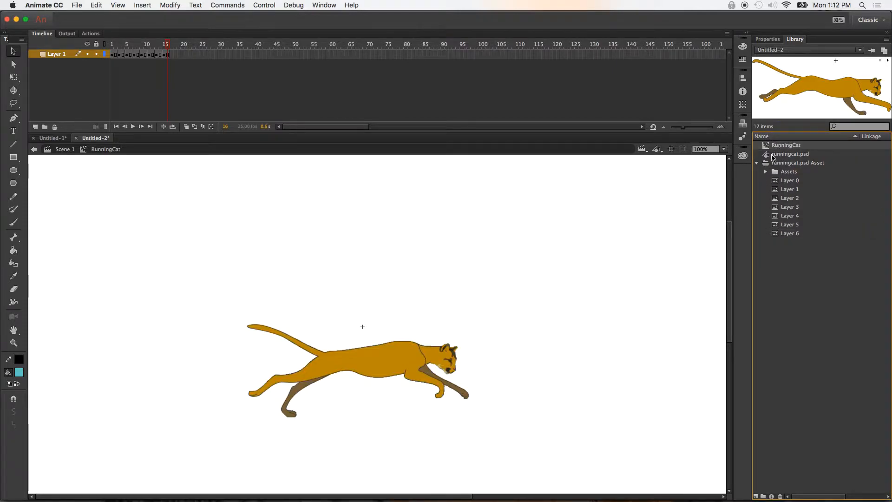
pyautogui.click(757, 163)
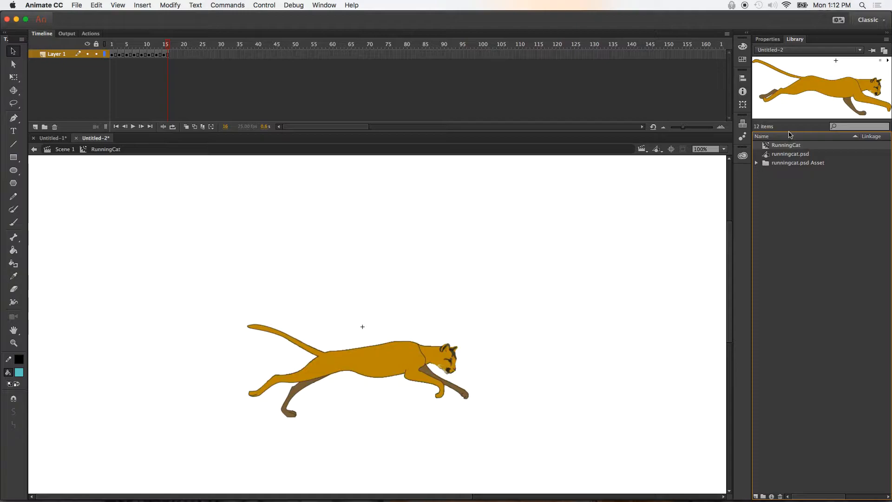
# - Return to Scene 1 and place an instance of RunningCat at the lower middle of the stage
pyautogui.click(766, 146)
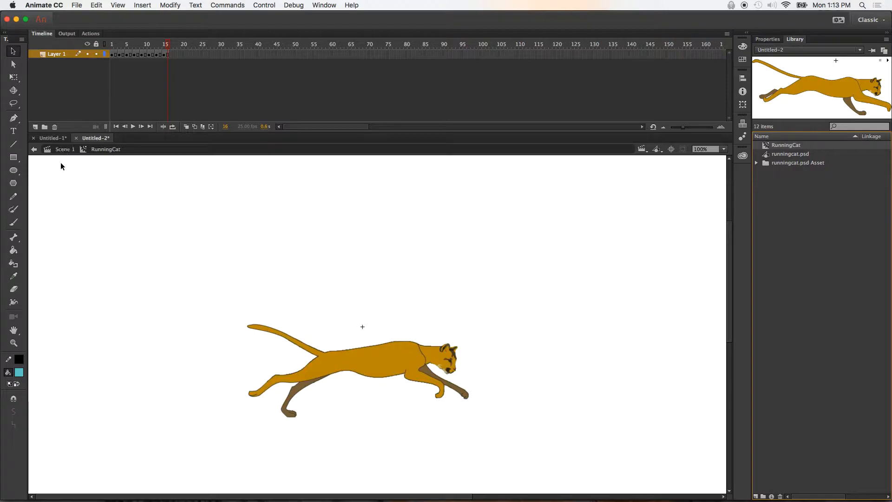
pyautogui.click(63, 149)
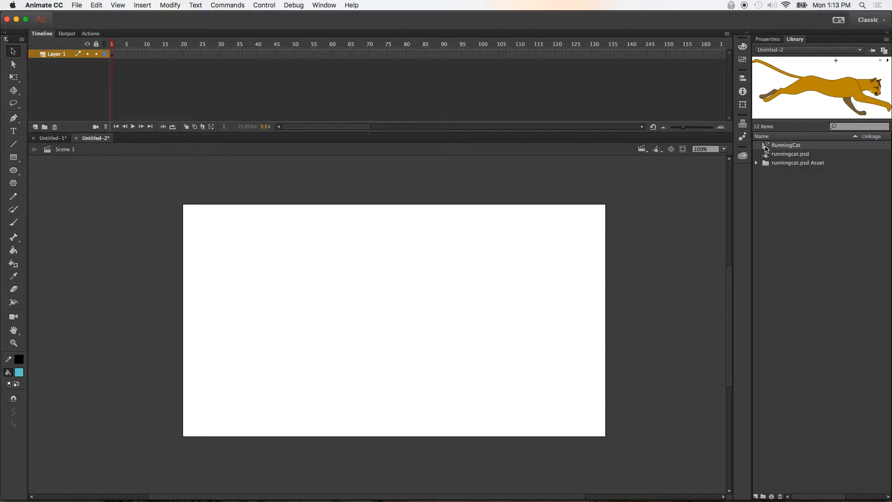
pyautogui.moveTo(766, 147); pyautogui.dragTo(403, 392)
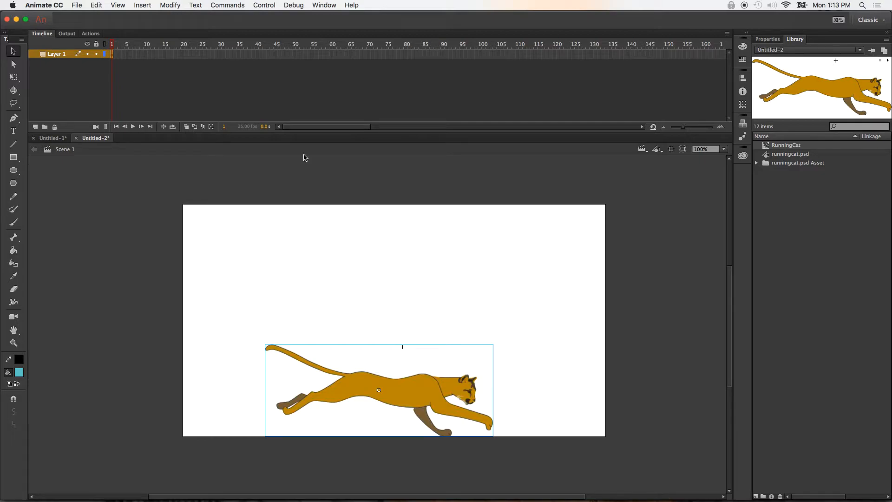
# - Test the movie in Animate to watch the running cat loop, and close the preview
pyautogui.click(269, 5)
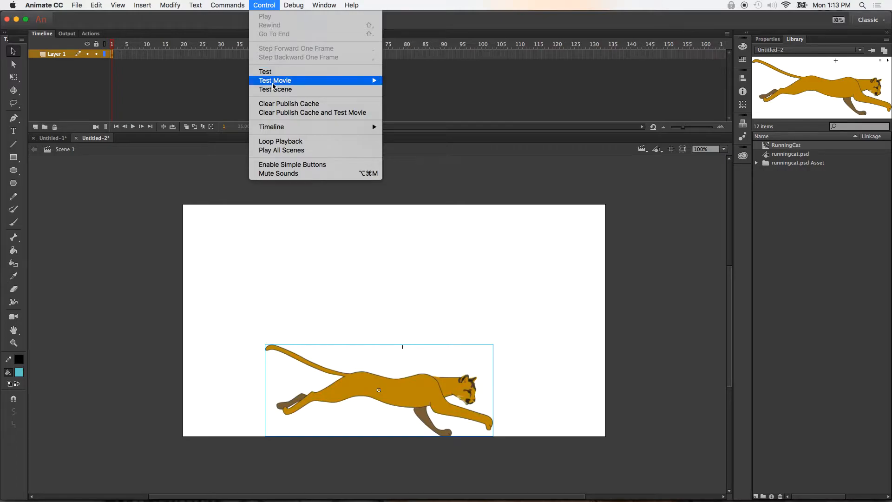
pyautogui.moveTo(376, 82)
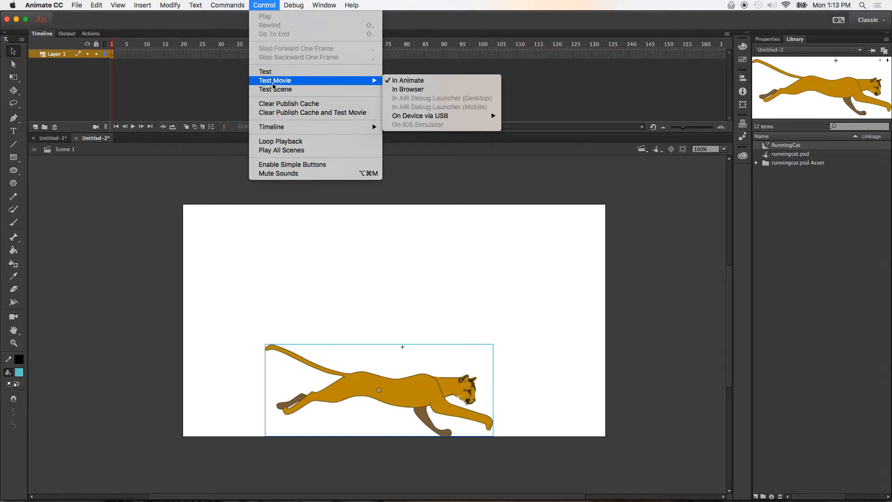
pyautogui.click(421, 83)
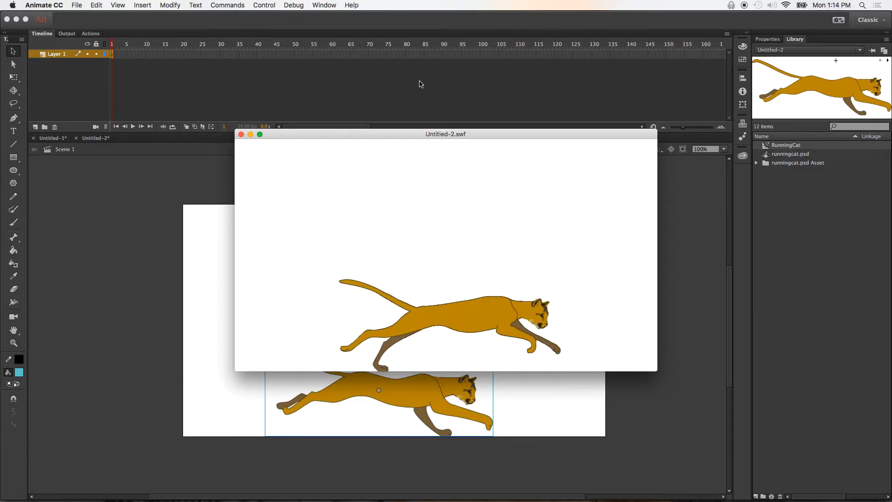
pyautogui.click(240, 135)
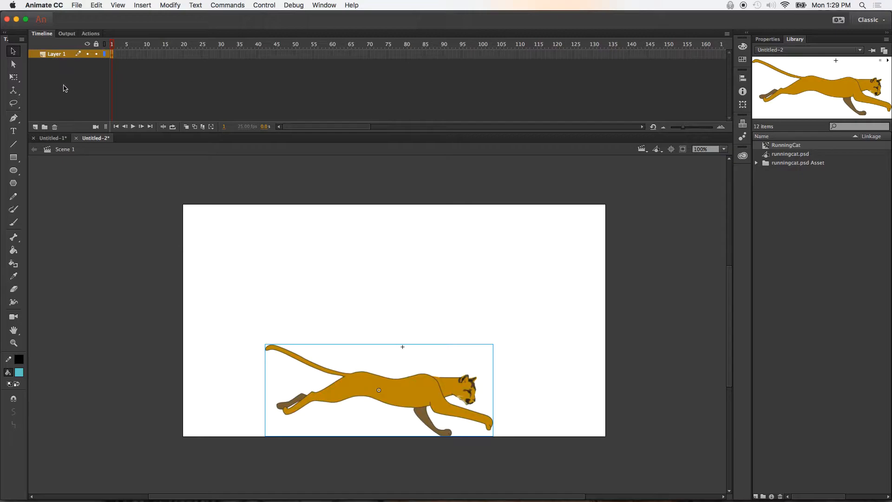
# - Rename Layer 1 as Running Cat and widen the layer name area of the timeline
pyautogui.doubleClick(57, 55)
pyautogui.write('Running Cat')
pyautogui.press('Return')
pyautogui.moveTo(109, 87); pyautogui.dragTo(128, 87)
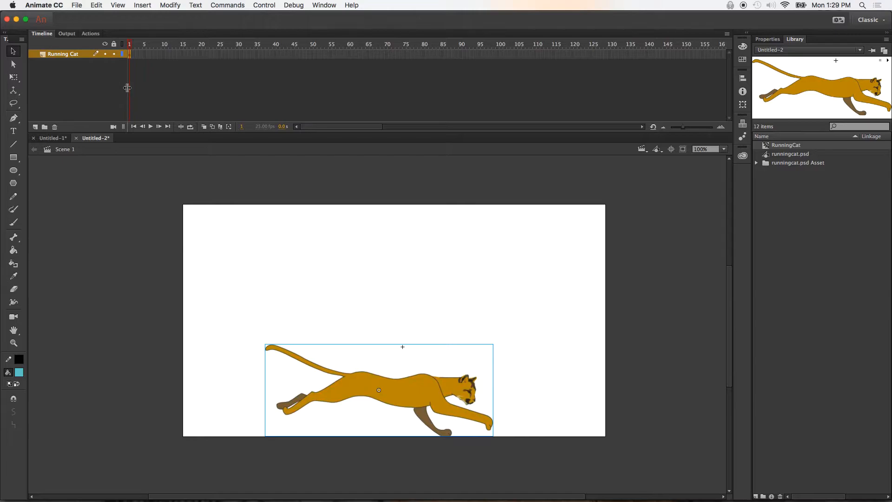
# - Add a new layer to the scene and name it Background
pyautogui.click(36, 127)
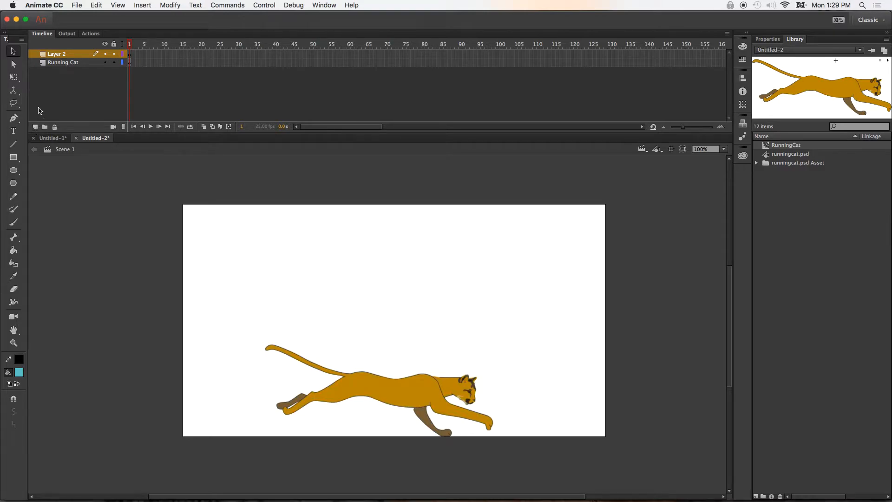
pyautogui.doubleClick(61, 55)
pyautogui.write('Background')
pyautogui.press('Return')
# - Sketch a tree trunk and crown over the cat on the Background layer with the Pencil tool and fill the trunk with turquoise
pyautogui.click(16, 197)
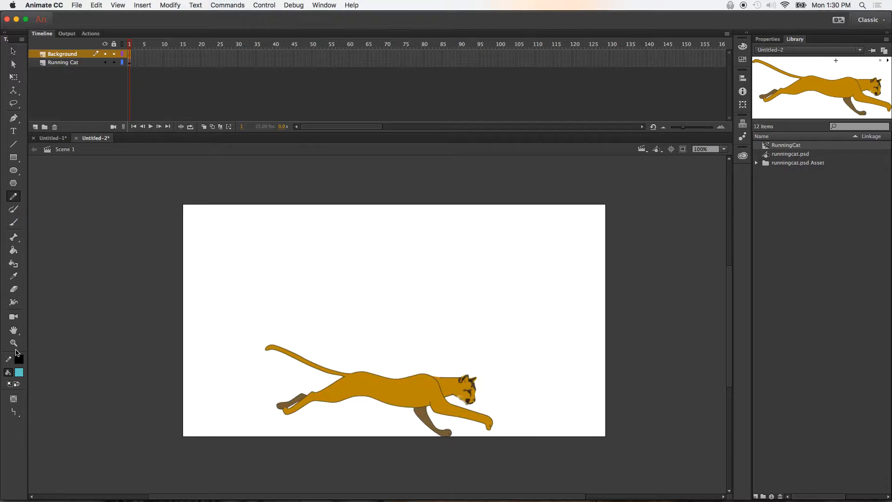
pyautogui.moveTo(320, 437)
pyautogui.mouseDown()
pyautogui.moveTo(335, 350)
pyautogui.moveTo(350, 332)
pyautogui.moveTo(393, 352)
pyautogui.moveTo(372, 444)
pyautogui.moveTo(321, 436)
pyautogui.mouseUp()
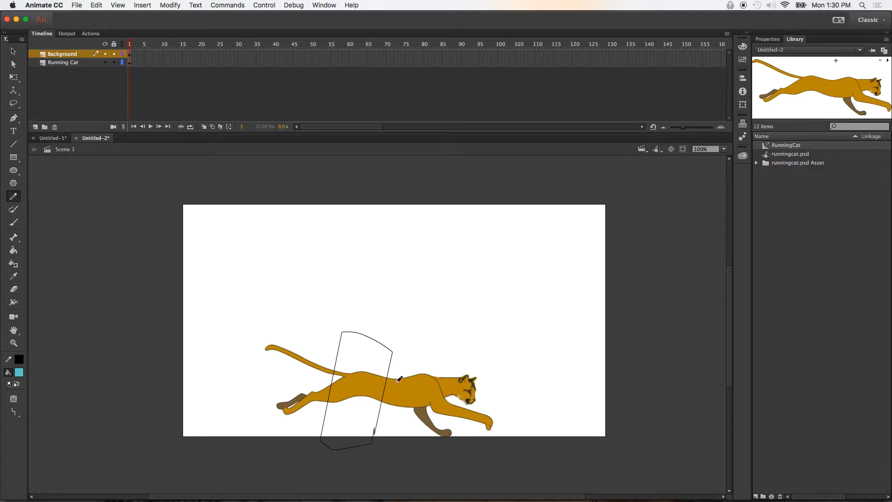
pyautogui.moveTo(389, 363)
pyautogui.mouseDown()
pyautogui.moveTo(423, 355)
pyautogui.moveTo(436, 310)
pyautogui.moveTo(429, 290)
pyautogui.moveTo(391, 260)
pyautogui.moveTo(303, 274)
pyautogui.moveTo(309, 359)
pyautogui.moveTo(337, 360)
pyautogui.mouseUp()
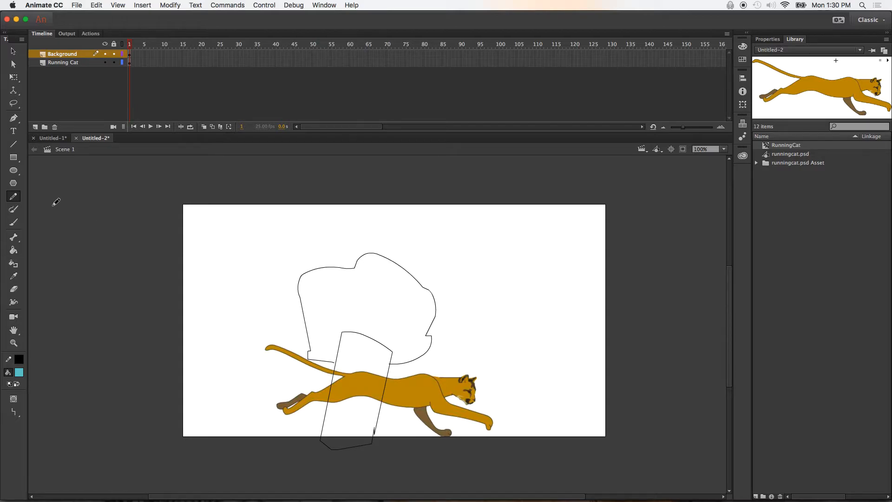
pyautogui.click(14, 250)
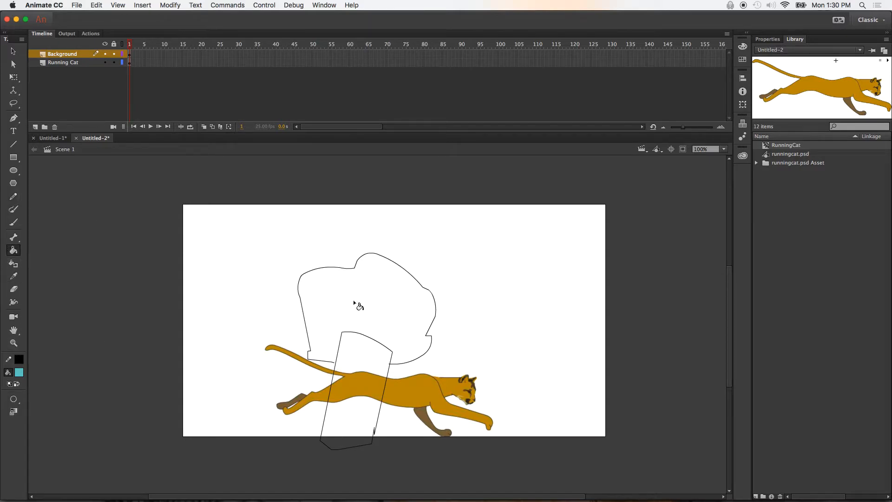
pyautogui.click(359, 365)
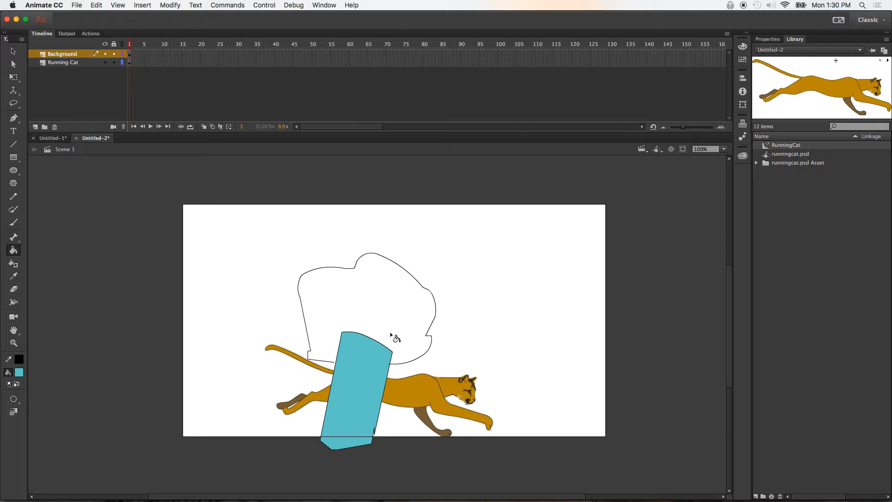
# - Move the Background layer below the Running Cat layer and delete the tree sketch from it
pyautogui.click(73, 55)
pyautogui.moveTo(72, 62); pyautogui.dragTo(74, 86)
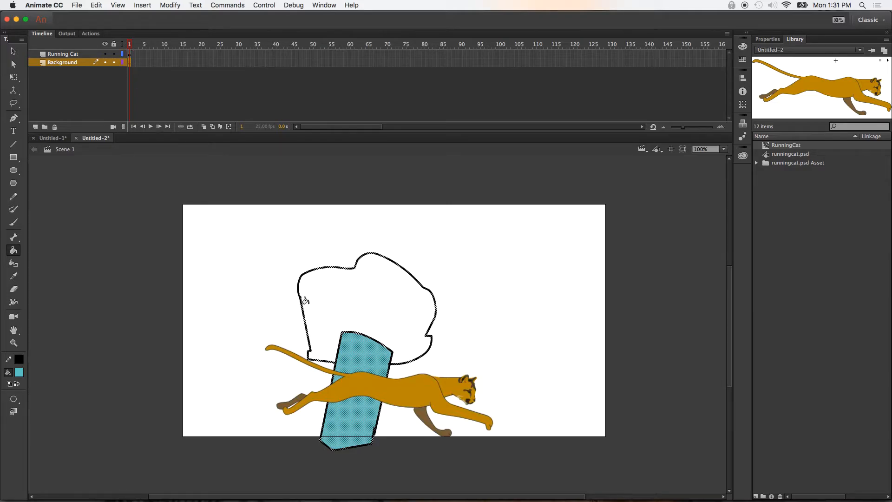
pyautogui.press('Delete')
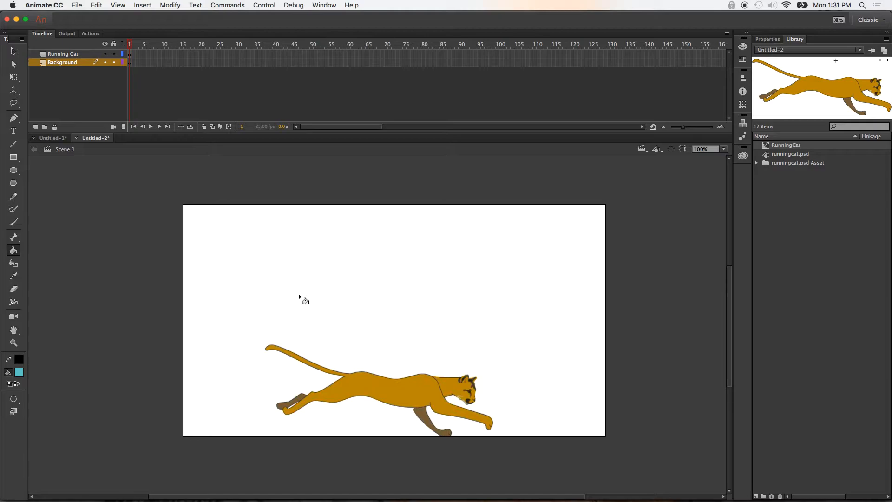
# - Sketch a curved tree trunk outline above the cat's tail on the Background layer with the Pencil tool
pyautogui.click(13, 145)
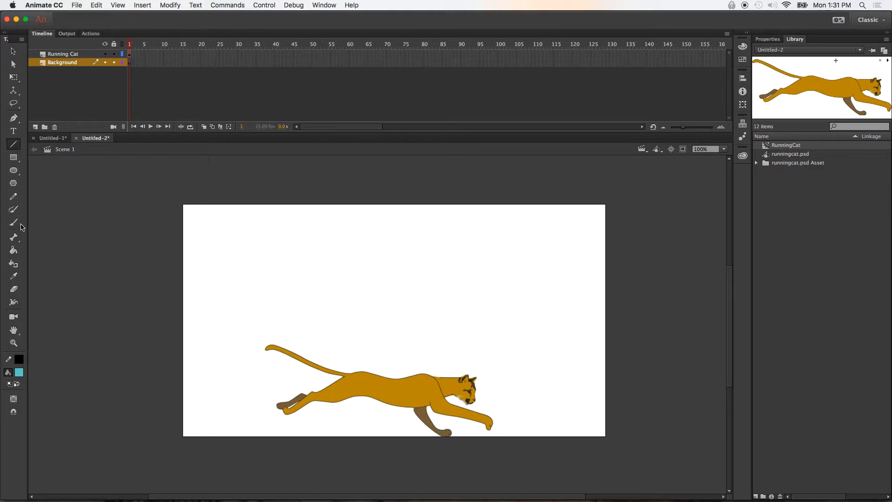
pyautogui.click(14, 199)
pyautogui.moveTo(226, 363)
pyautogui.mouseDown()
pyautogui.moveTo(232, 279)
pyautogui.moveTo(253, 261)
pyautogui.moveTo(297, 257)
pyautogui.moveTo(295, 281)
pyautogui.moveTo(263, 330)
pyautogui.moveTo(270, 359)
pyautogui.moveTo(225, 359)
pyautogui.mouseUp()
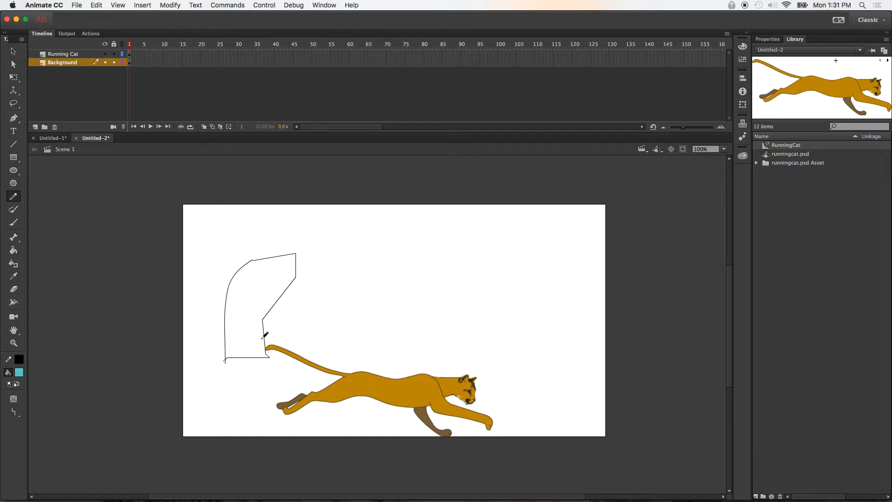
# - Switch the Pencil mode to Ink and delete the straightened trunk sketch
pyautogui.click(14, 413)
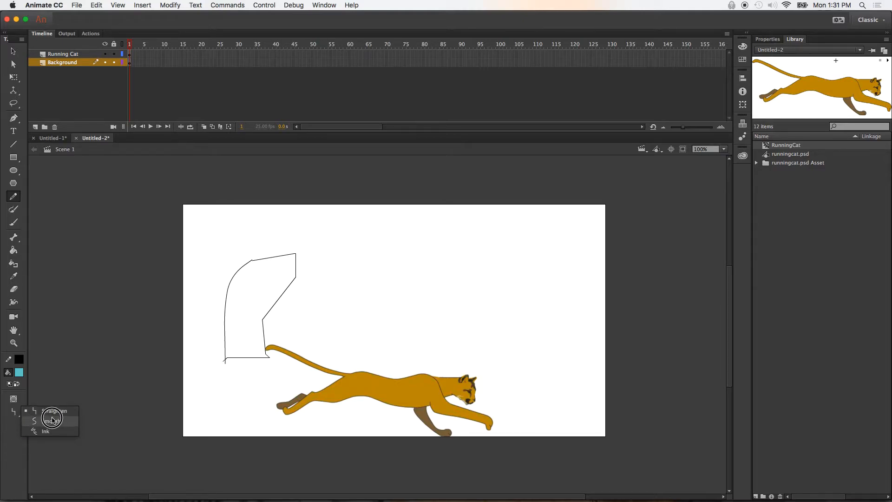
pyautogui.click(51, 433)
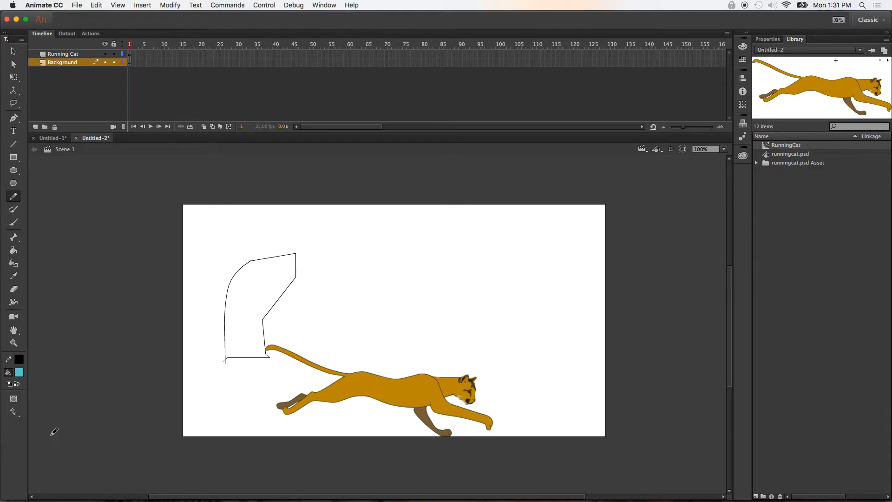
pyautogui.click(13, 51)
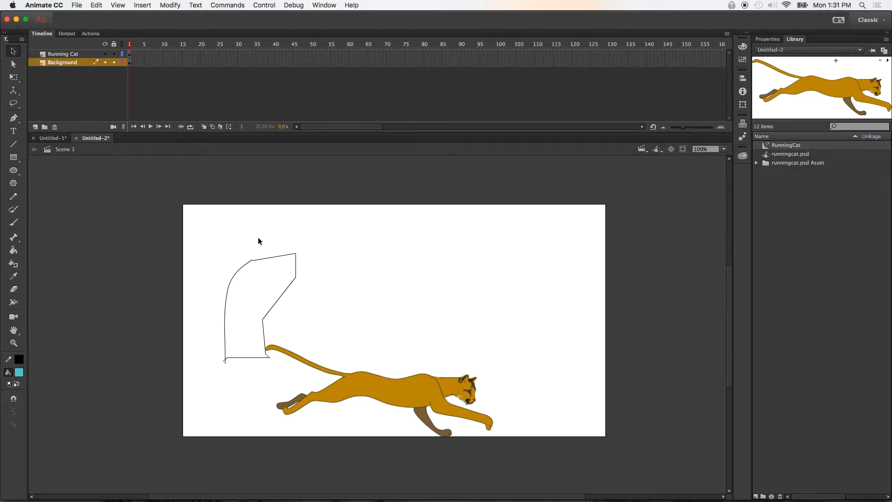
pyautogui.doubleClick(268, 261)
pyautogui.press('Delete')
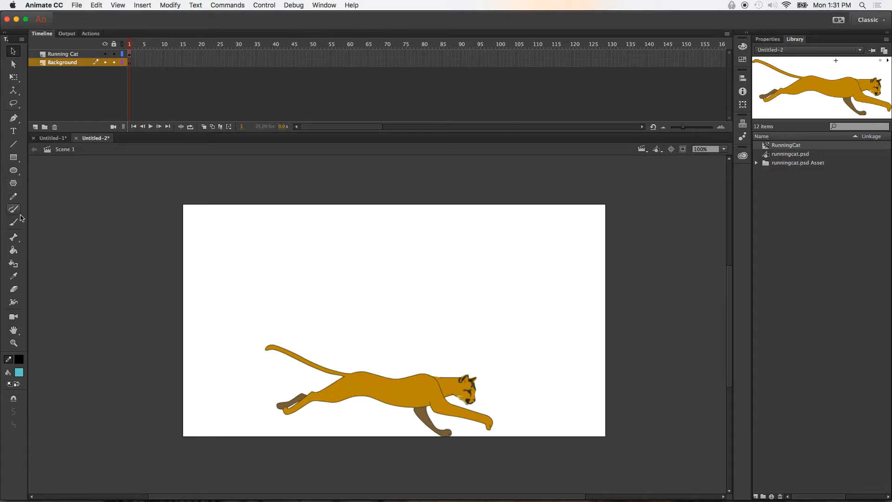
# - Draw a tall trunk outline behind the cat's tail with the Pencil tool and choose dark brown #663333 as the fill color
pyautogui.click(13, 196)
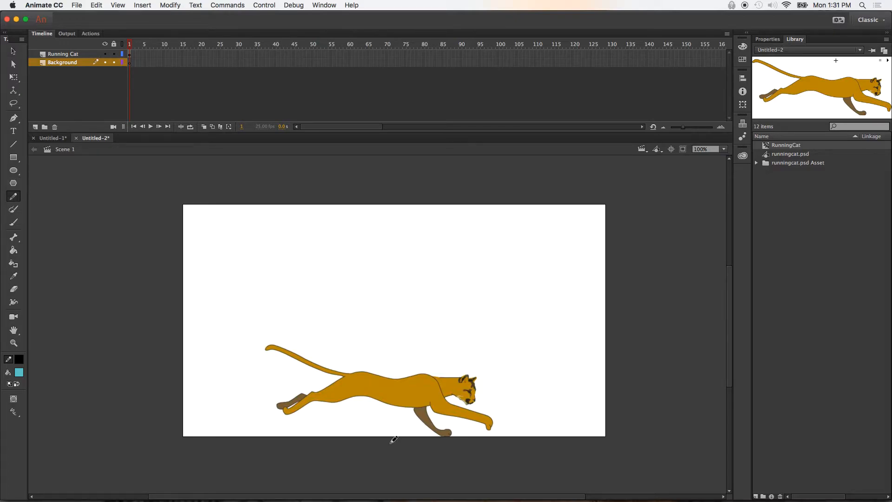
pyautogui.moveTo(292, 444)
pyautogui.mouseDown()
pyautogui.moveTo(304, 340)
pyautogui.moveTo(264, 341)
pyautogui.moveTo(253, 440)
pyautogui.moveTo(292, 442)
pyautogui.mouseUp()
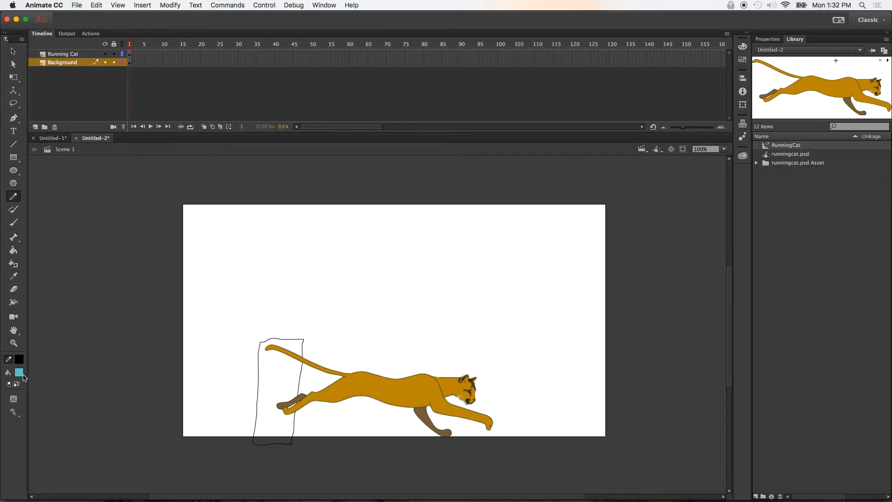
pyautogui.click(19, 372)
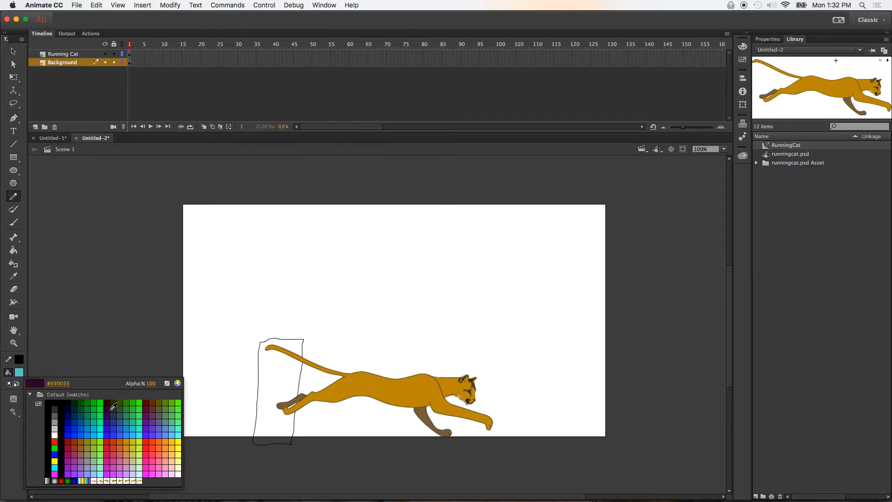
pyautogui.click(152, 404)
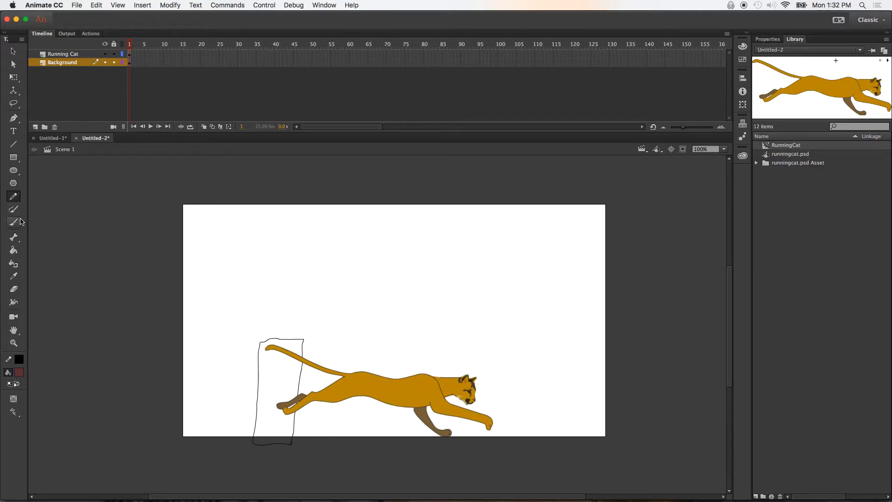
# - Set the Paint Bucket gap size to Close Medium Gaps and fill the trunk outline with the dark brown
pyautogui.click(14, 250)
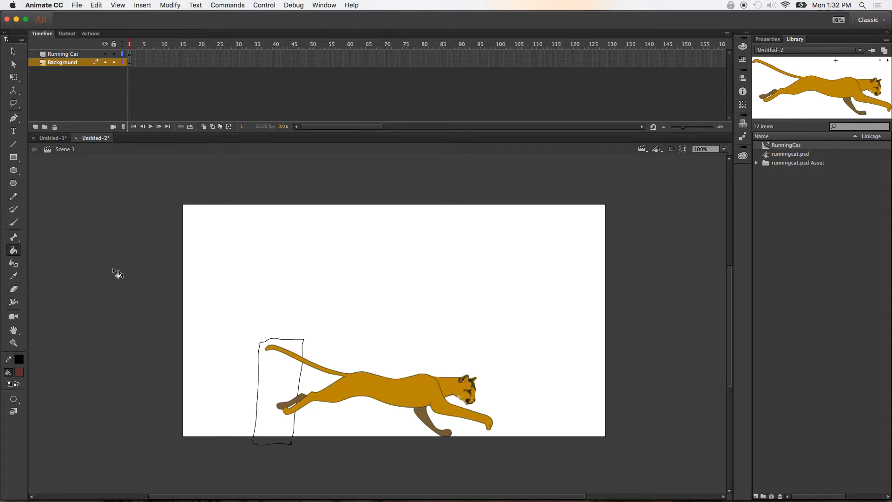
pyautogui.click(281, 385)
pyautogui.click(282, 386)
pyautogui.click(282, 386)
pyautogui.click(19, 403)
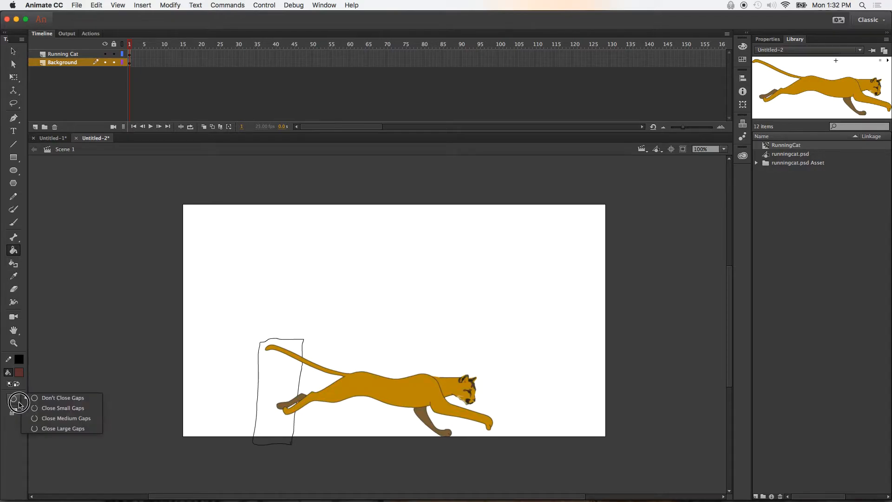
pyautogui.click(81, 414)
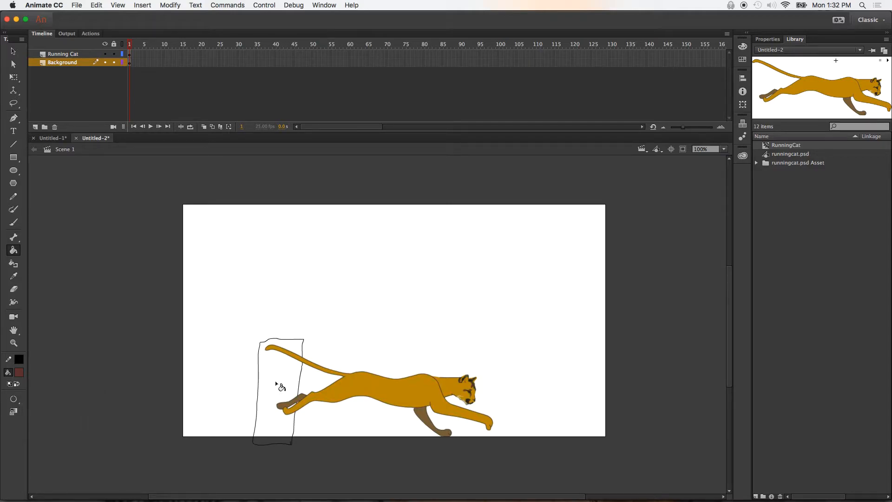
pyautogui.click(17, 402)
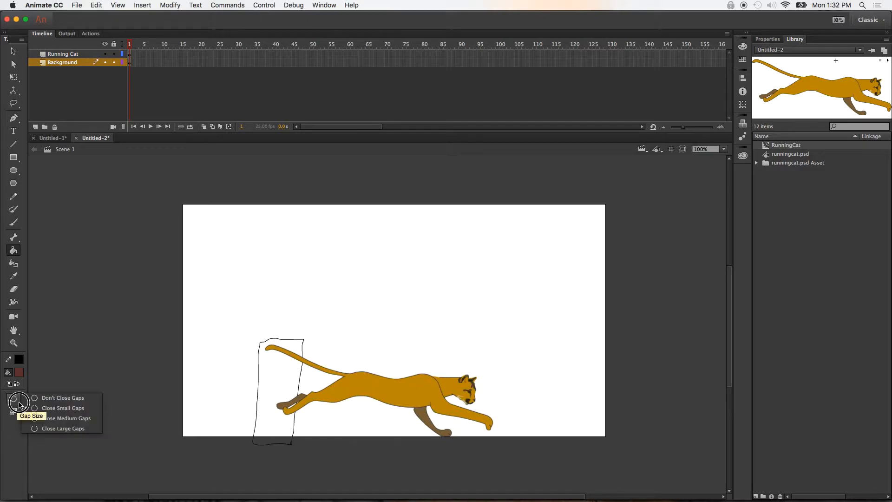
pyautogui.click(54, 419)
pyautogui.click(282, 383)
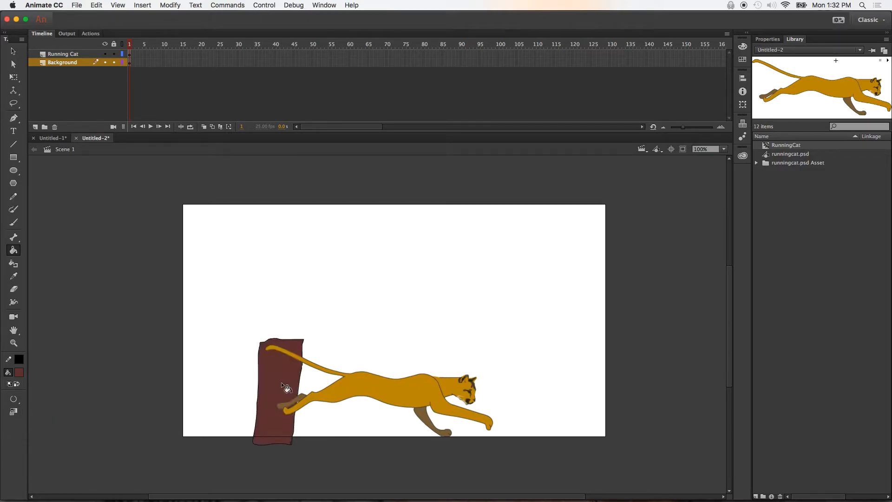
pyautogui.click(16, 399)
pyautogui.click(65, 420)
pyautogui.click(14, 399)
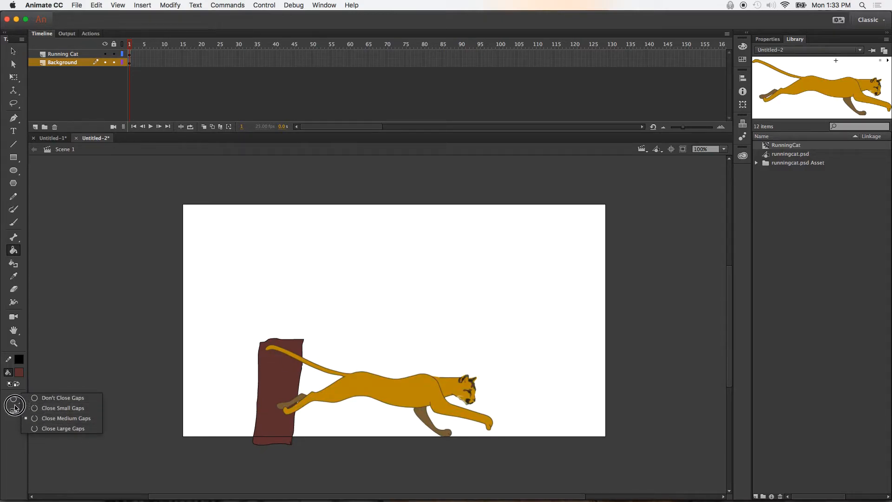
pyautogui.click(79, 320)
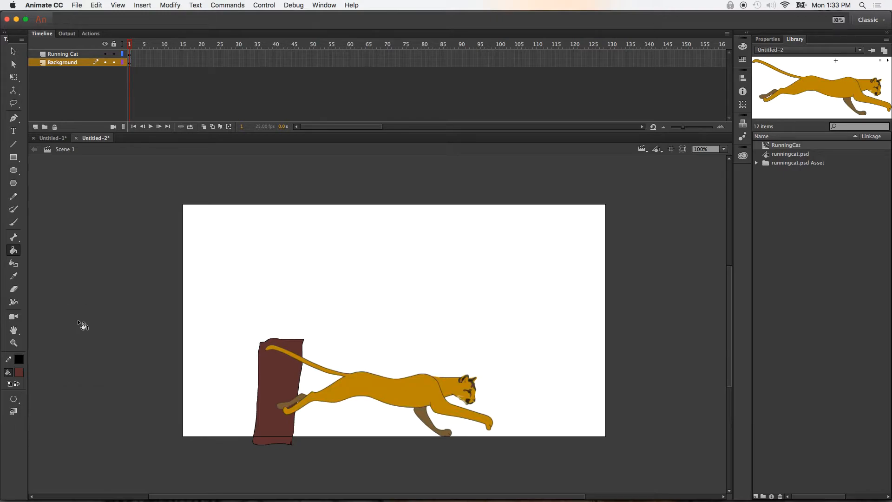
# - Draw seven overlapping green ovals over the upper end of the trunk with the Oval tool to form the tree crown
pyautogui.click(13, 170)
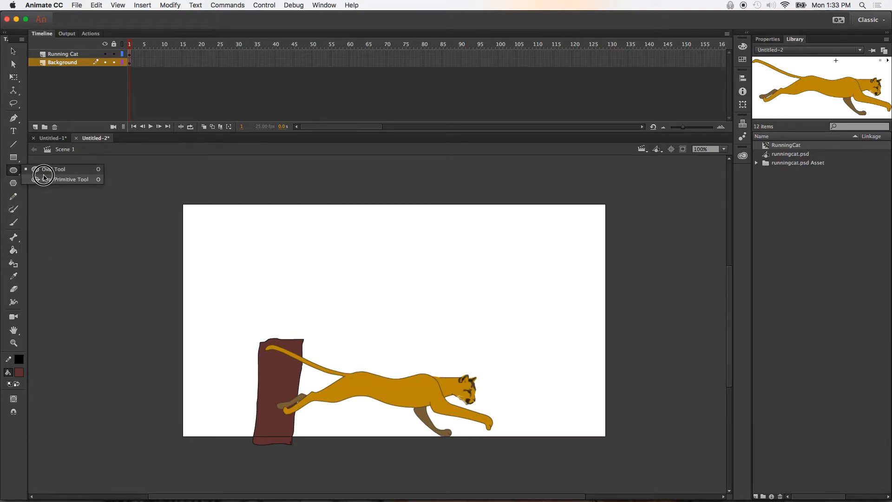
pyautogui.click(45, 174)
pyautogui.click(21, 373)
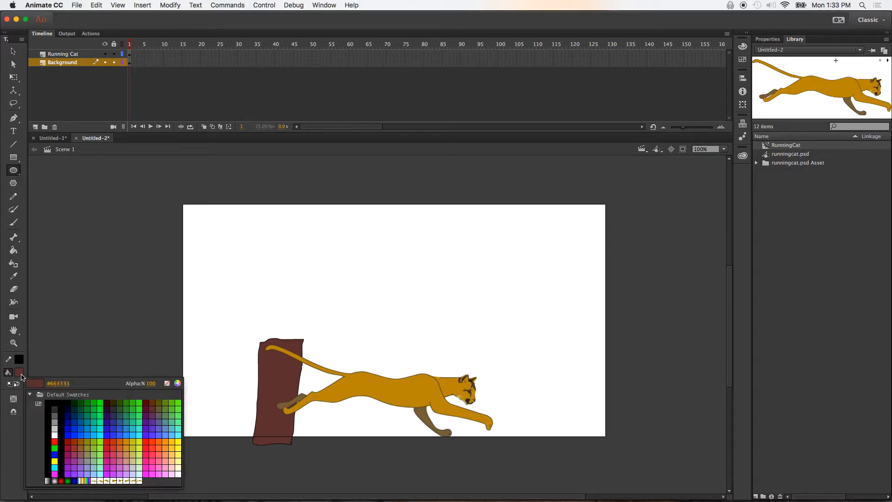
pyautogui.click(128, 403)
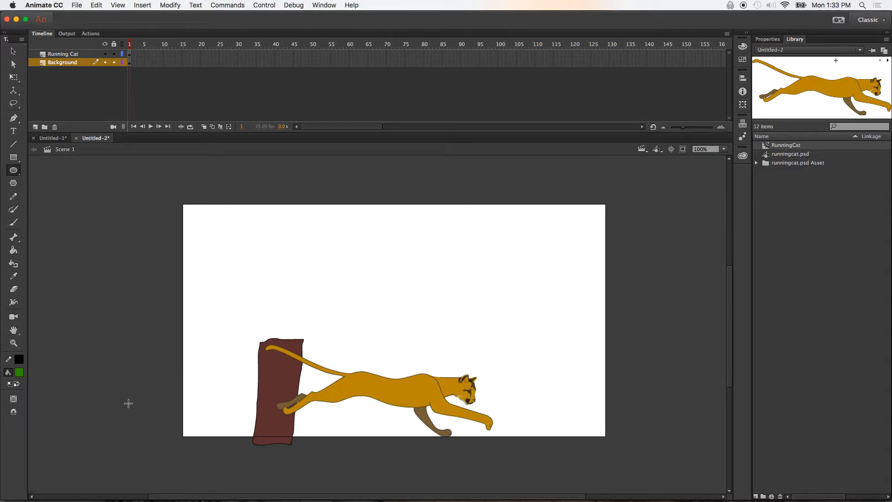
pyautogui.moveTo(213, 281); pyautogui.dragTo(286, 356)
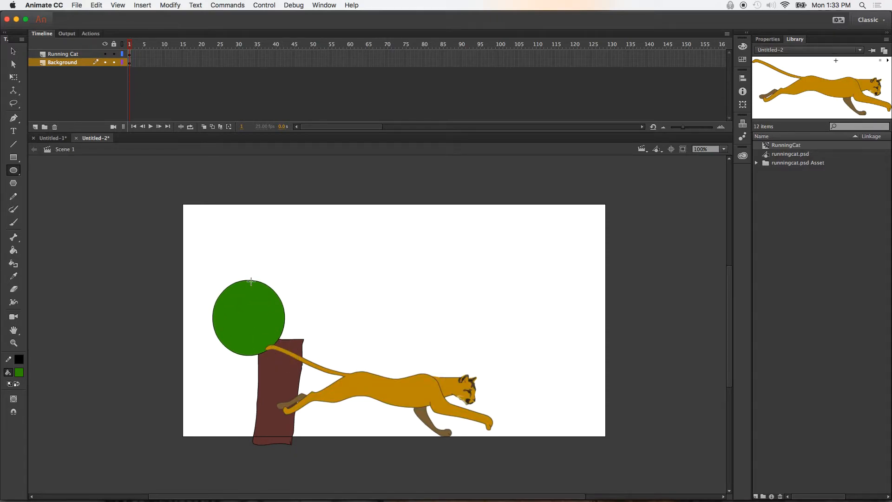
pyautogui.moveTo(242, 258); pyautogui.dragTo(308, 310)
pyautogui.moveTo(275, 281); pyautogui.dragTo(345, 336)
pyautogui.moveTo(263, 309); pyautogui.dragTo(336, 367)
pyautogui.moveTo(290, 273); pyautogui.dragTo(329, 310)
pyautogui.moveTo(227, 274); pyautogui.dragTo(268, 310)
pyautogui.moveTo(240, 342); pyautogui.dragTo(302, 376)
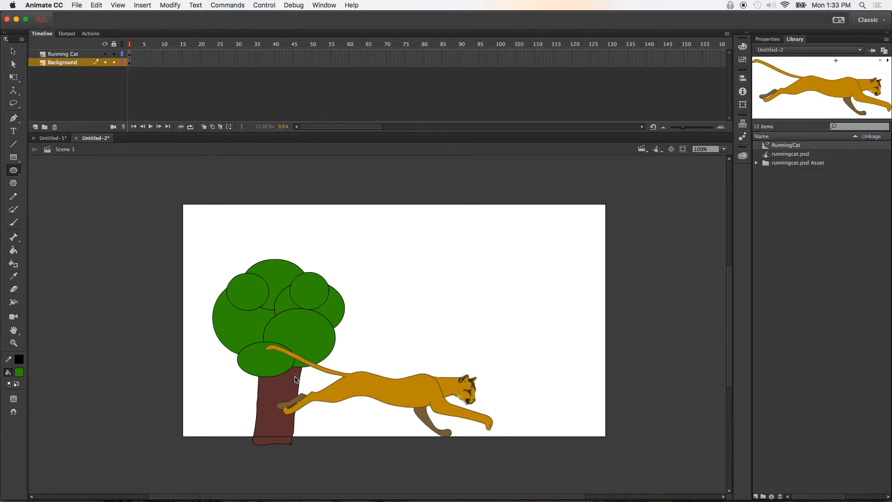
# - Delete the overlapping outline segments in the middle of the crown and along the upper edge of its lowest oval
pyautogui.click(13, 51)
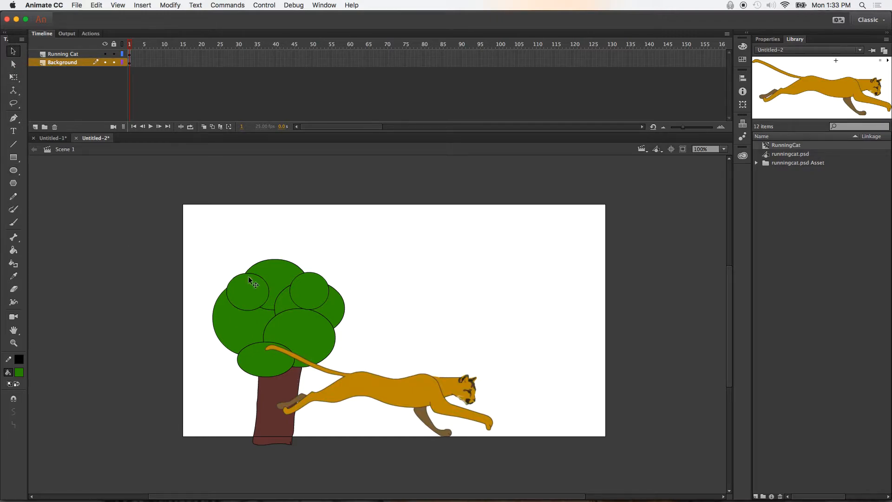
pyautogui.click(288, 313)
pyautogui.click(279, 311)
pyautogui.press('Delete')
pyautogui.press('Delete')
pyautogui.click(273, 321)
pyautogui.press('Delete')
pyautogui.click(269, 351)
pyautogui.click(257, 344)
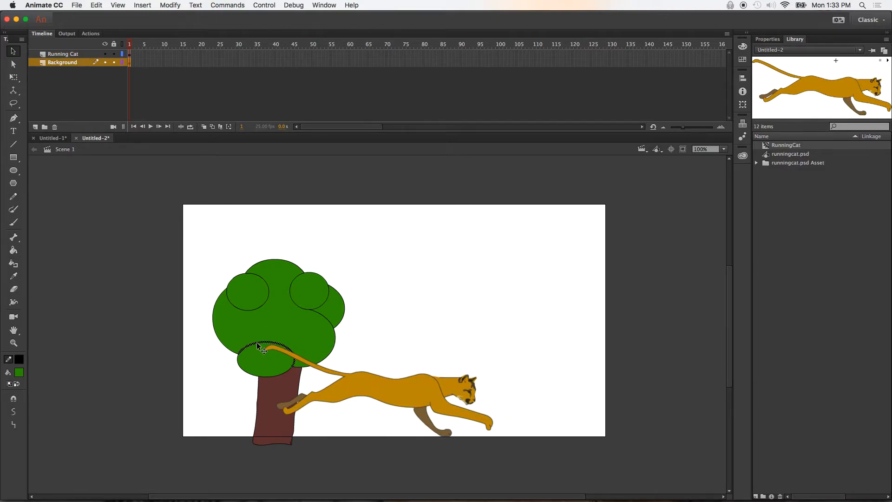
pyautogui.doubleClick(326, 319)
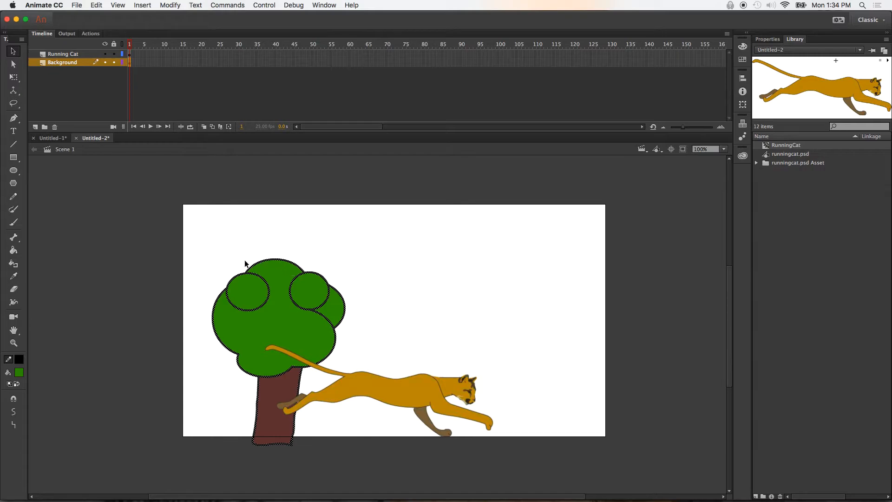
pyautogui.click(388, 289)
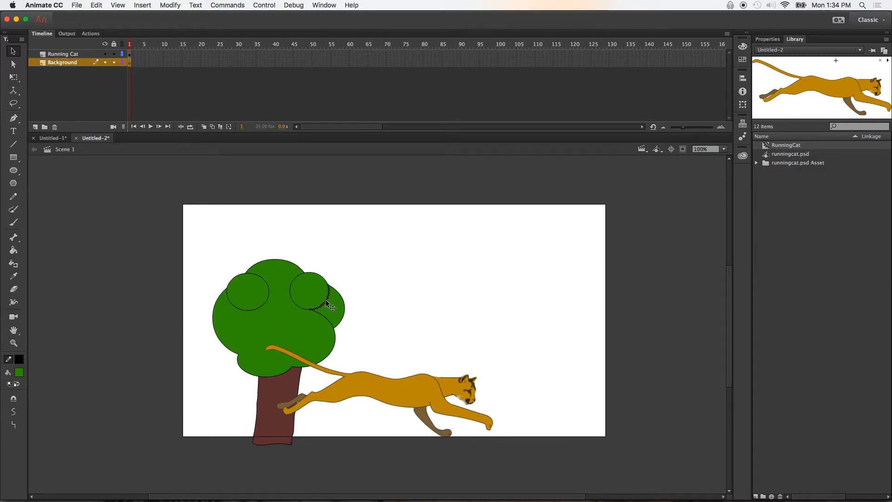
# - Delete the inner outline of the small oval at the crown's upper right
pyautogui.click(293, 301)
pyautogui.click(255, 297)
pyautogui.click(267, 303)
pyautogui.press('Delete')
pyautogui.press('super+z')
# - Move the inner outline of the small upper-left oval off the crown onto the empty stage
pyautogui.click(185, 267)
pyautogui.click(261, 278)
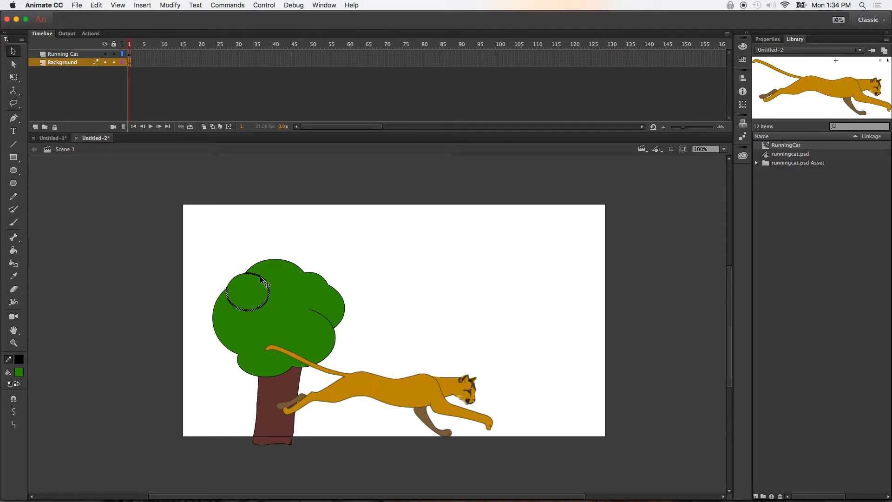
pyautogui.click(264, 305)
pyautogui.moveTo(264, 306); pyautogui.dragTo(397, 269)
pyautogui.click(392, 230)
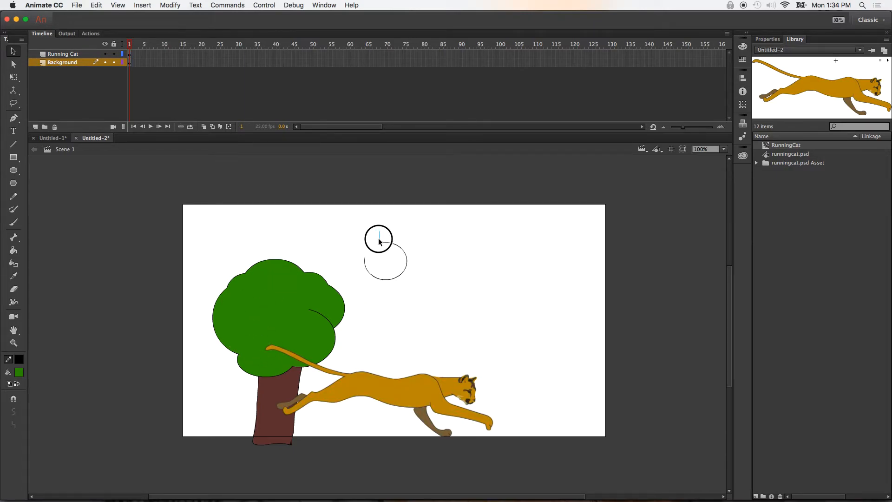
# - Reduce the moved outline to a short arc placed on the left side of the crown
pyautogui.moveTo(350, 242); pyautogui.dragTo(250, 301)
pyautogui.press('Delete')
pyautogui.press('Delete')
pyautogui.click(202, 275)
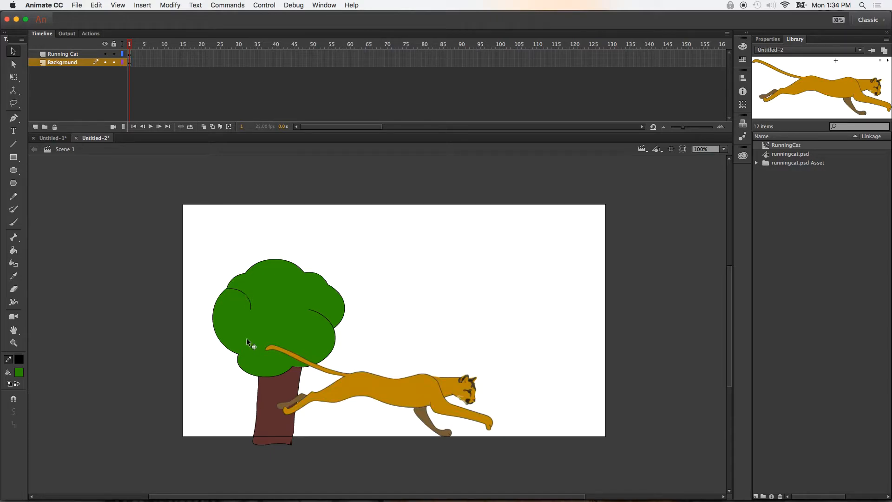
# - Paste a copy of the arc, place it just right of the crown and activate the Free Transform tool on it
pyautogui.press('super+v')
pyautogui.moveTo(395, 337); pyautogui.dragTo(385, 306)
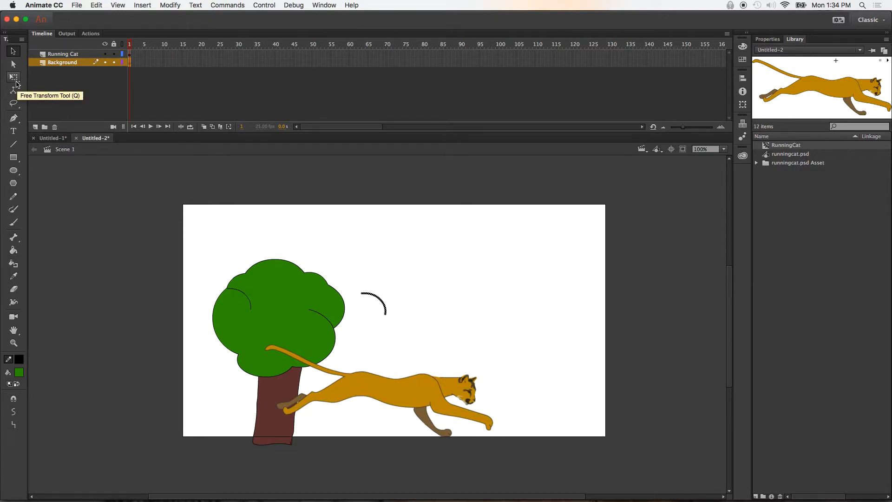
pyautogui.click(13, 82)
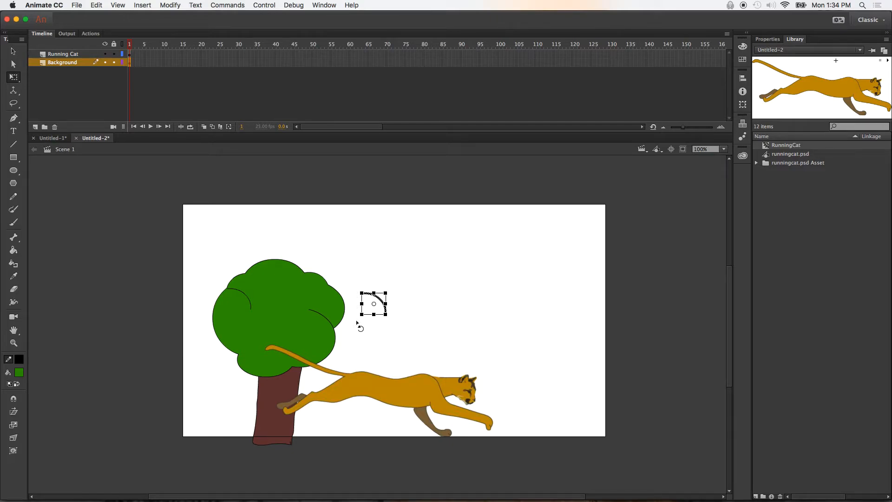
# - Try enlarging the pasted arc with Free Transform and undo the scaling
pyautogui.moveTo(392, 325)
pyautogui.mouseDown()
pyautogui.moveTo(394, 293)
pyautogui.moveTo(382, 322)
pyautogui.moveTo(395, 316)
pyautogui.moveTo(385, 316)
pyautogui.moveTo(421, 335)
pyautogui.moveTo(385, 315)
pyautogui.moveTo(418, 320)
pyautogui.moveTo(415, 342)
pyautogui.mouseUp()
pyautogui.press('super+z')
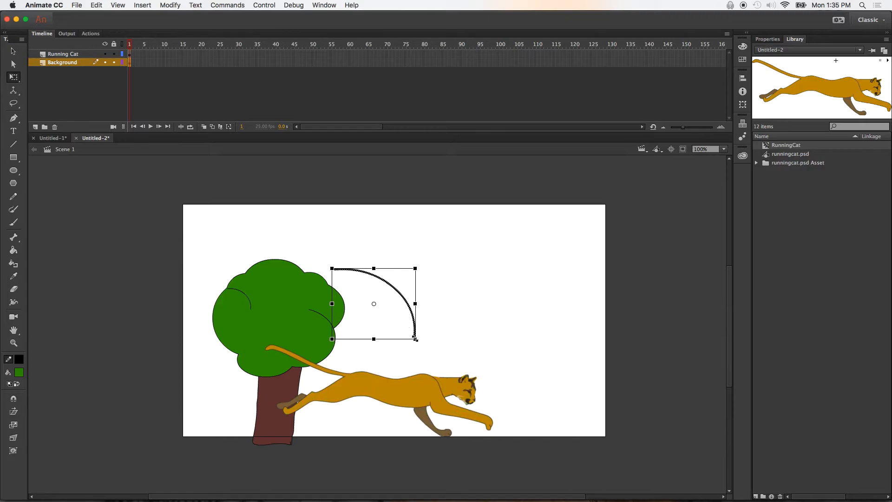
pyautogui.press('super+z')
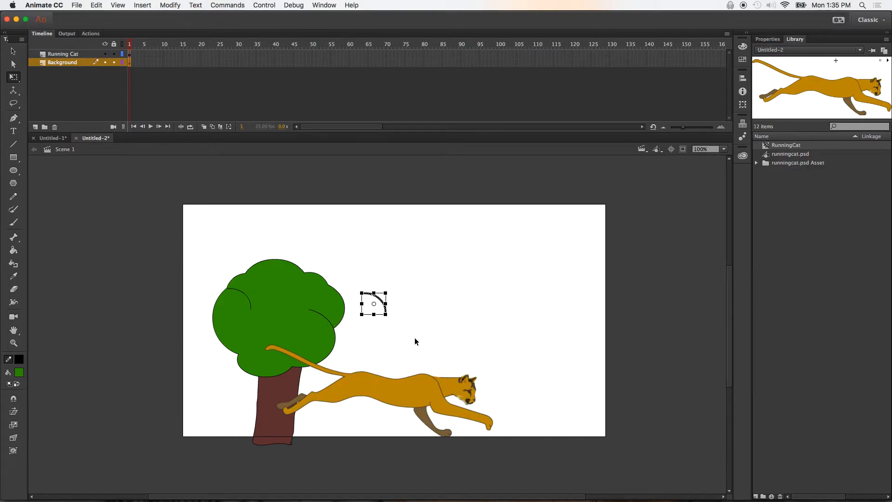
pyautogui.moveTo(386, 315); pyautogui.dragTo(412, 333)
pyautogui.press('super+z')
# - Rotate the pasted arc and move it onto the upper part of the tree crown
pyautogui.moveTo(389, 319); pyautogui.dragTo(246, 313)
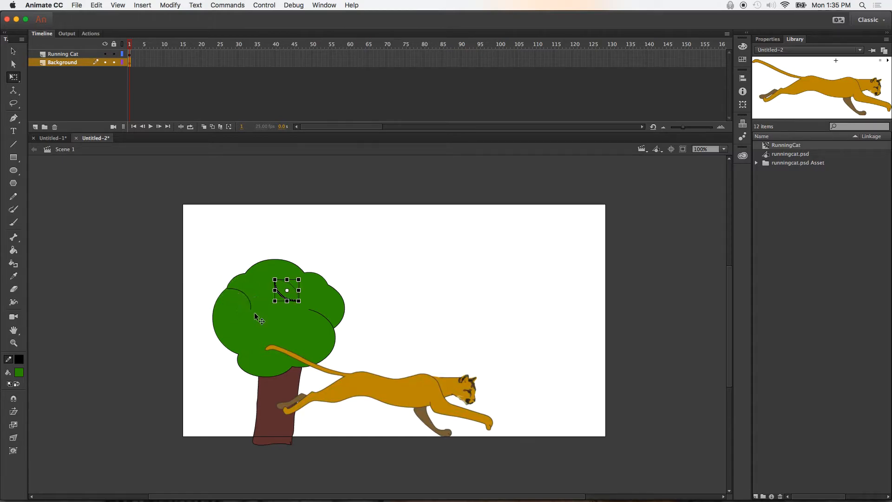
pyautogui.moveTo(304, 311); pyautogui.dragTo(311, 289)
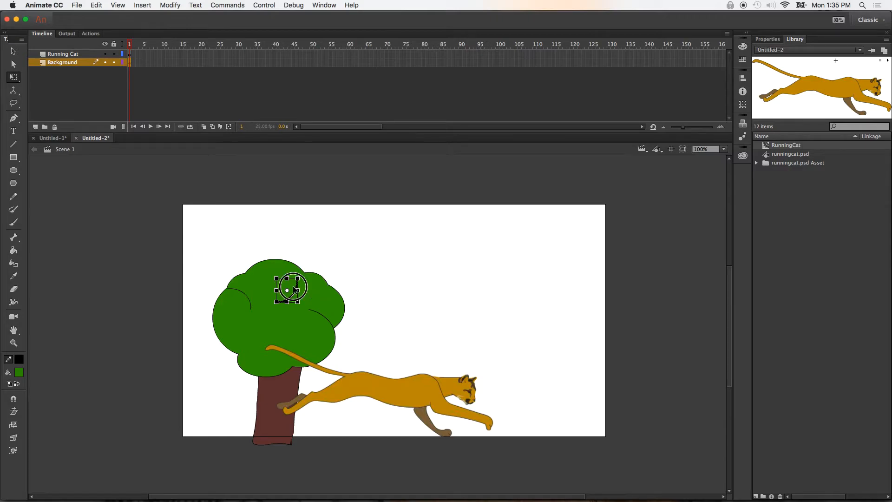
pyautogui.click(300, 284)
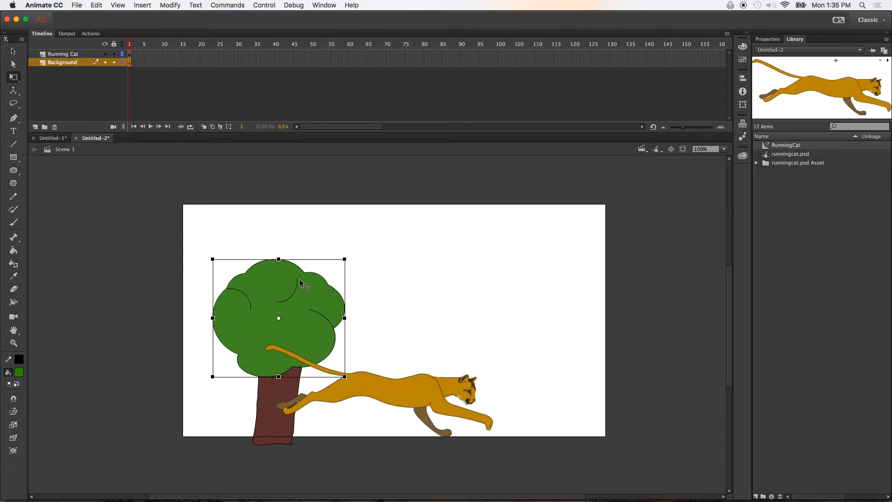
# - Nudge the arc up and to the right until it meets the notch between the crown's top and upper-right lobes
pyautogui.click(297, 285)
pyautogui.press('Up')
pyautogui.press('Up')
pyautogui.press('Up')
pyautogui.press('Up')
pyautogui.press('Up')
pyautogui.press('Up')
pyautogui.press('Right')
pyautogui.press('Right')
pyautogui.press('Right')
pyautogui.press('Right')
pyautogui.press('Right')
pyautogui.press('Right')
pyautogui.press('Right')
pyautogui.press('Up')
pyautogui.press('Up')
pyautogui.press('Up')
pyautogui.press('Up')
pyautogui.press('Up')
pyautogui.press('Right')
pyautogui.press('Right')
pyautogui.press('Right')
pyautogui.press('Right')
pyautogui.click(372, 217)
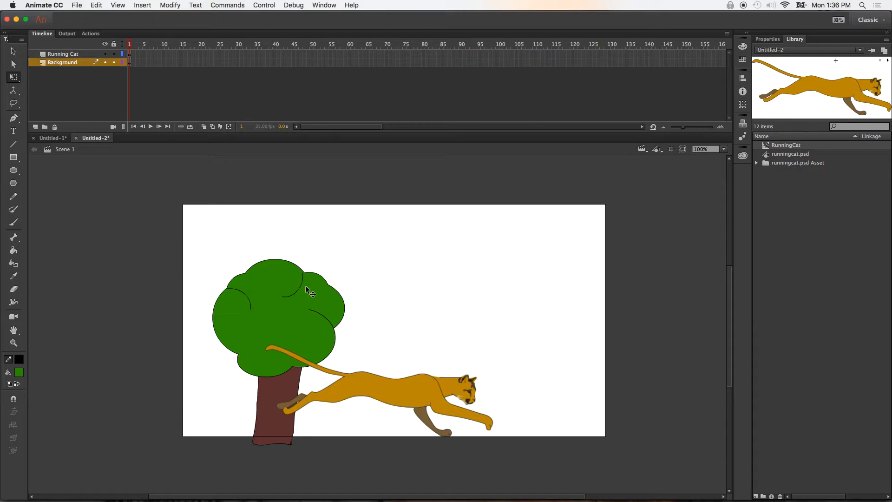
# - Paste another copy of the arc, flip it horizontally and place it on the crown's lower-left lobe
pyautogui.press('super+v')
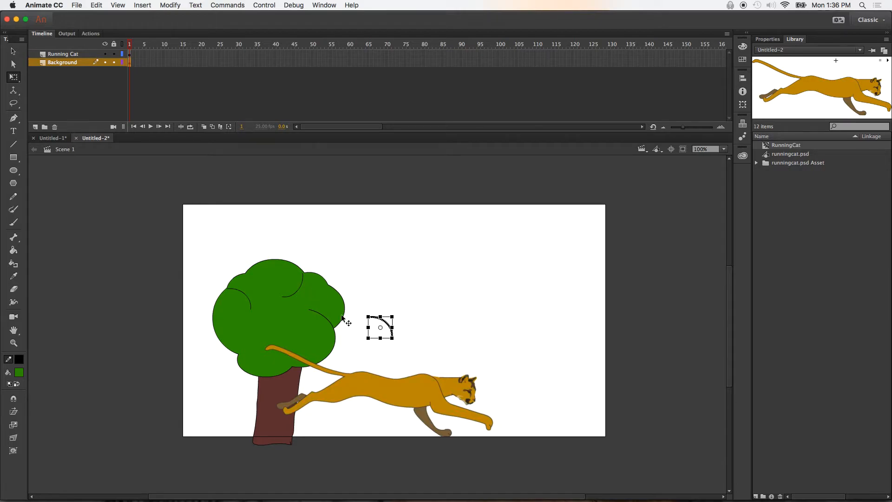
pyautogui.moveTo(399, 339); pyautogui.dragTo(329, 326)
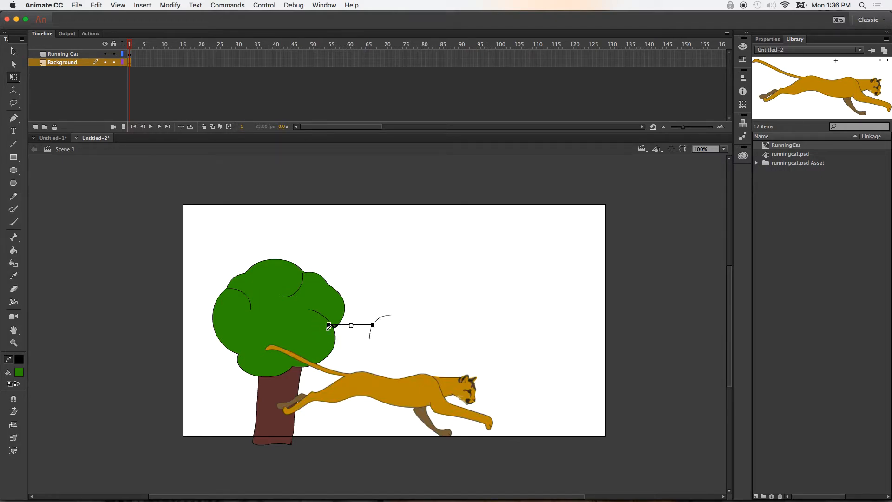
pyautogui.press('super+z')
pyautogui.moveTo(385, 334); pyautogui.dragTo(343, 336)
pyautogui.press('super+z')
pyautogui.press('v')
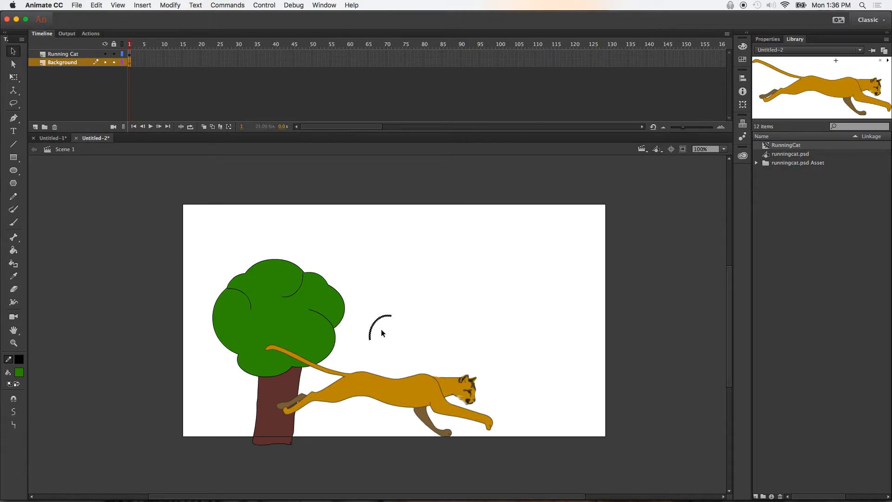
pyautogui.click(376, 325)
pyautogui.moveTo(376, 325); pyautogui.dragTo(244, 339)
pyautogui.click(177, 270)
# - Test the movie in Animate to check the running cat against the tree, and close the preview
pyautogui.click(263, 4)
pyautogui.moveTo(278, 82)
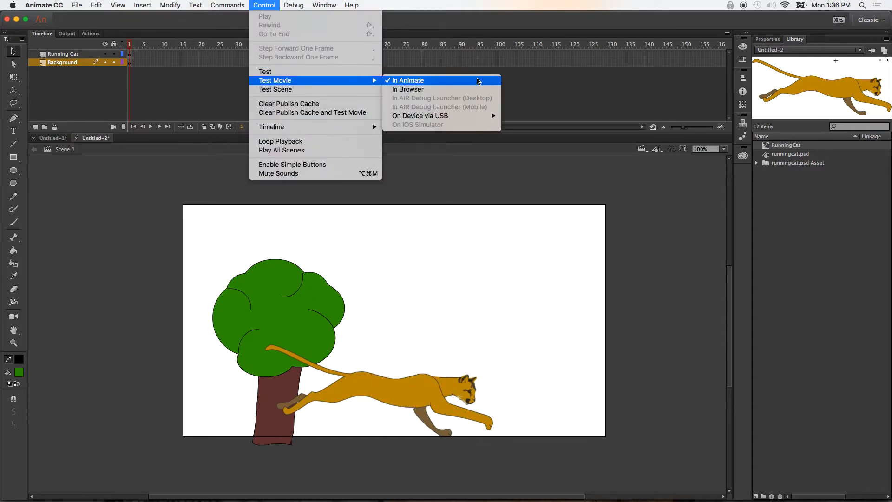
pyautogui.click(267, 5)
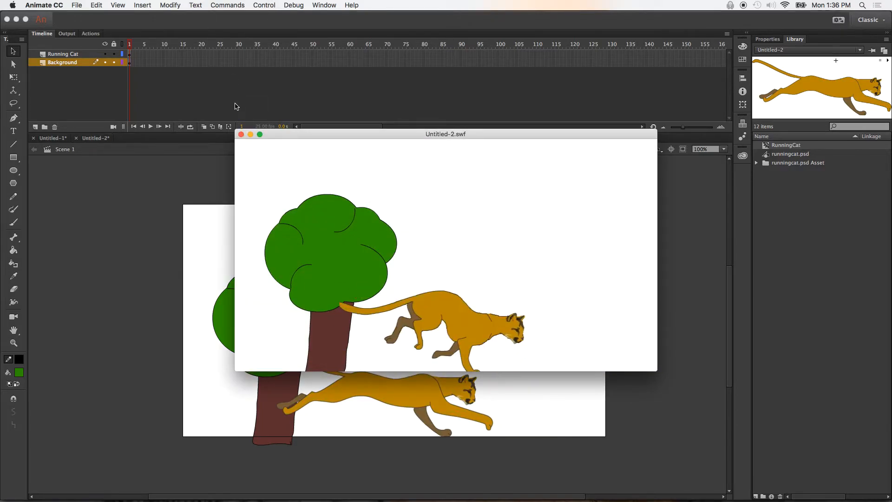
pyautogui.click(241, 134)
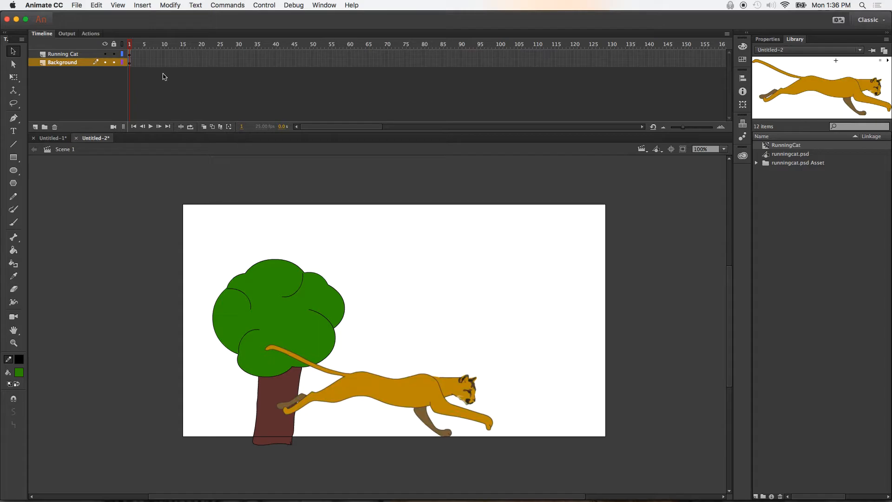
# - Move the whole tree to the right half of the stage and lock the Background layer
pyautogui.click(130, 63)
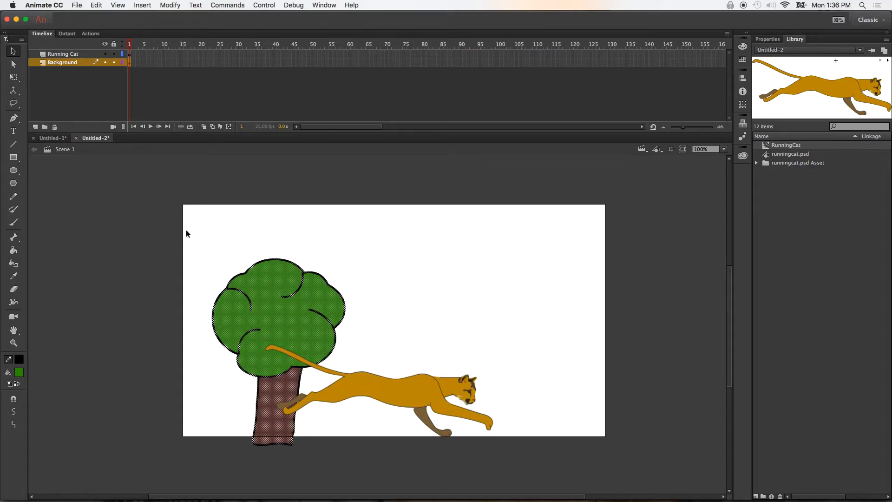
pyautogui.moveTo(275, 303); pyautogui.dragTo(491, 299)
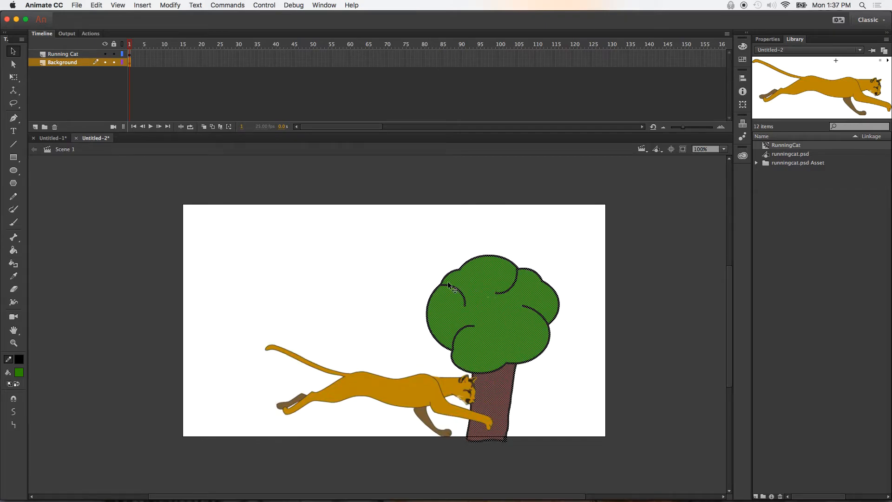
pyautogui.click(114, 63)
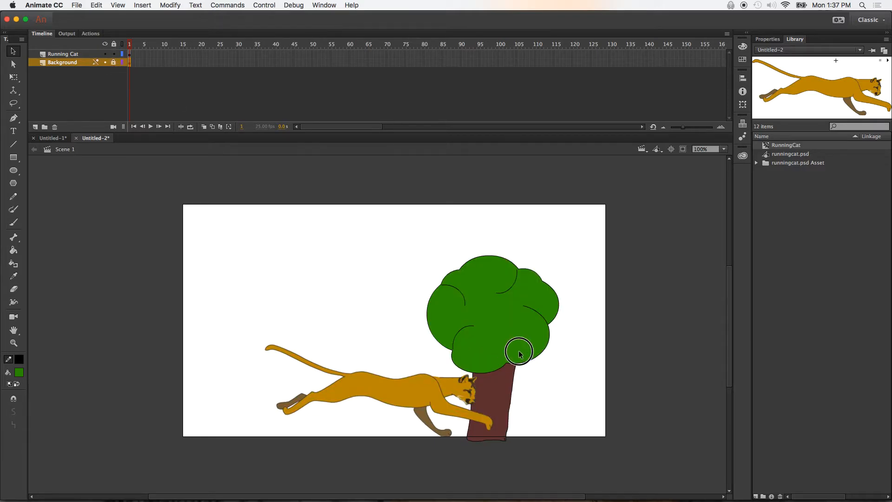
# - Try to move the tree while the Background layer is locked
pyautogui.moveTo(508, 319); pyautogui.dragTo(607, 379)
pyautogui.moveTo(485, 310); pyautogui.dragTo(604, 459)
pyautogui.click(531, 342)
pyautogui.moveTo(499, 317); pyautogui.dragTo(581, 365)
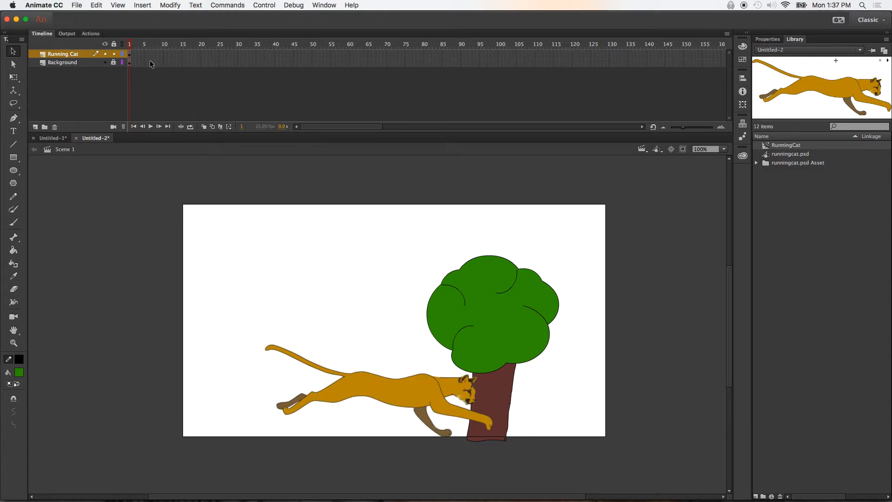
pyautogui.click(114, 45)
pyautogui.click(114, 61)
# - Place the running cat just off the left side of the stage, checking its position with a movie test
pyautogui.moveTo(440, 390); pyautogui.dragTo(113, 396)
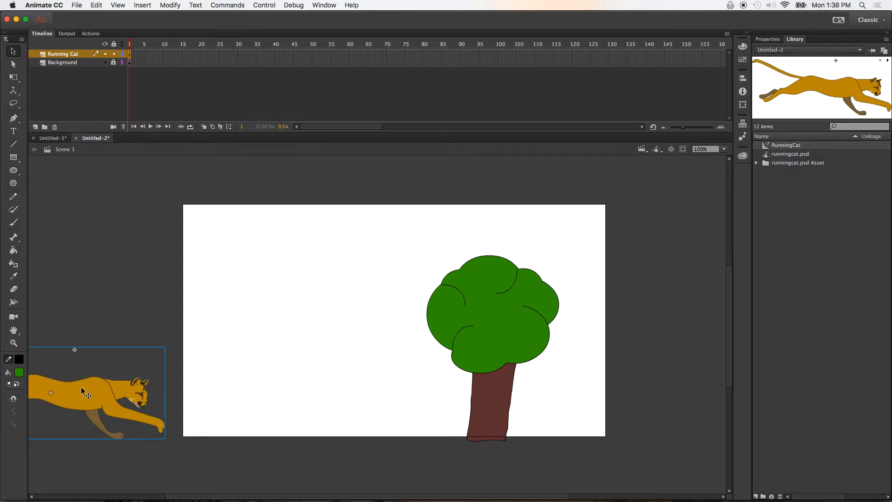
pyautogui.press('super+Return')
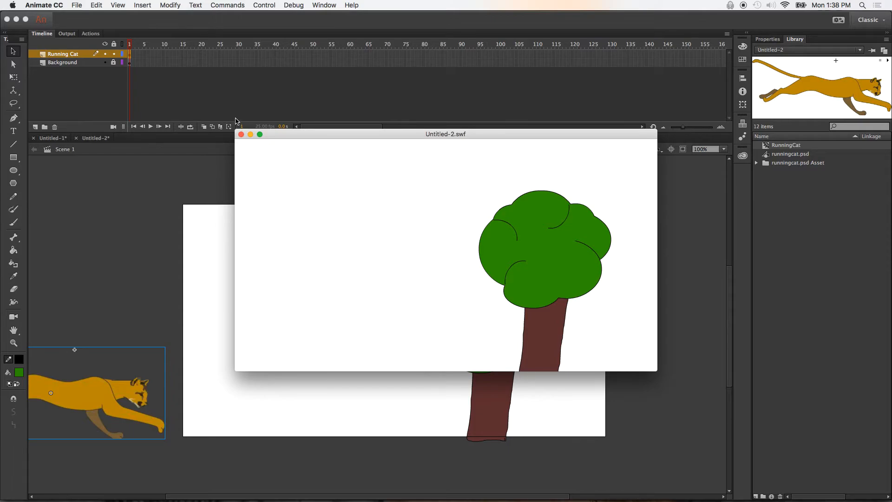
pyautogui.click(241, 135)
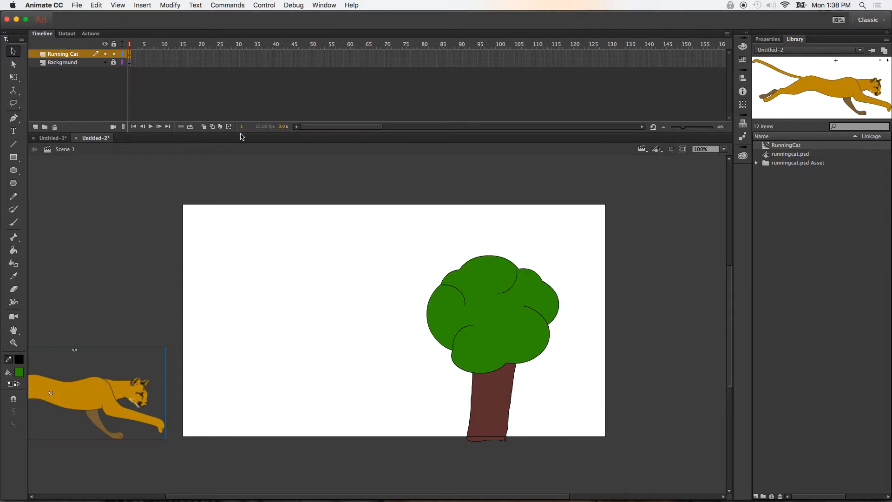
pyautogui.moveTo(124, 393); pyautogui.dragTo(125, 395)
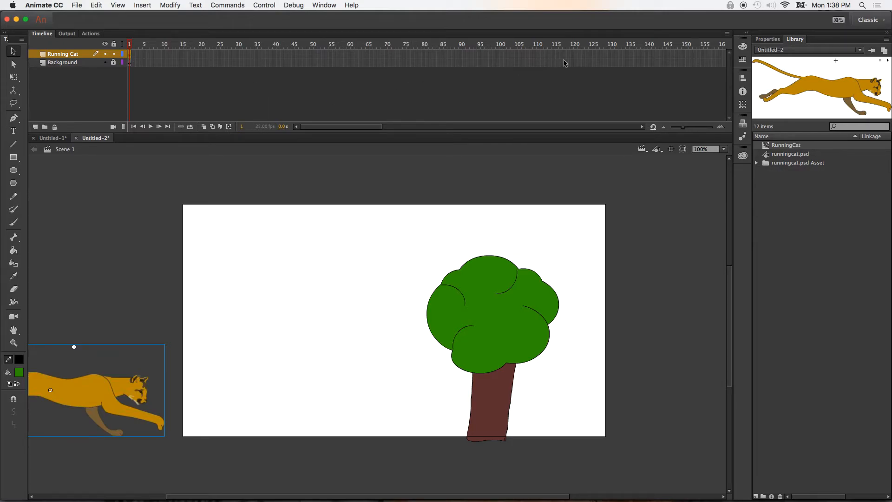
# - Insert a keyframe at frame 125 of the Running Cat layer and move the cat past the stage's right edge there
pyautogui.rightClick(590, 53)
pyautogui.click(616, 126)
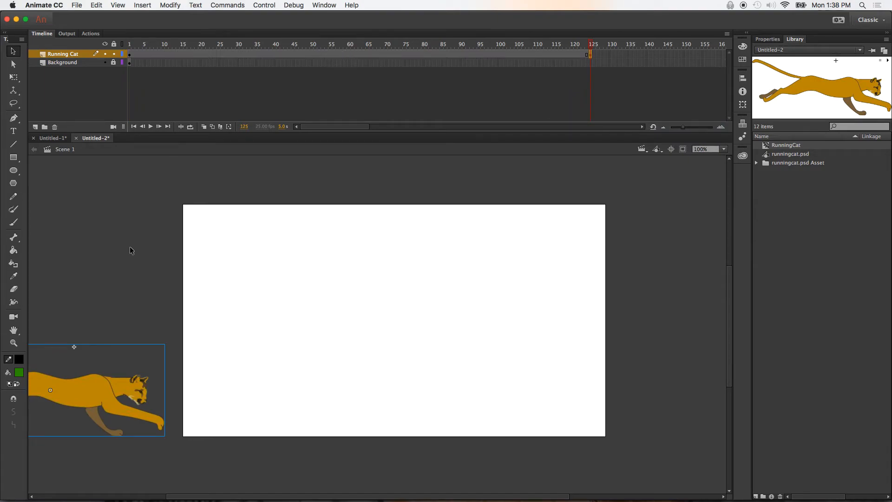
pyautogui.moveTo(91, 380); pyautogui.dragTo(688, 388)
pyautogui.moveTo(623, 392); pyautogui.dragTo(700, 388)
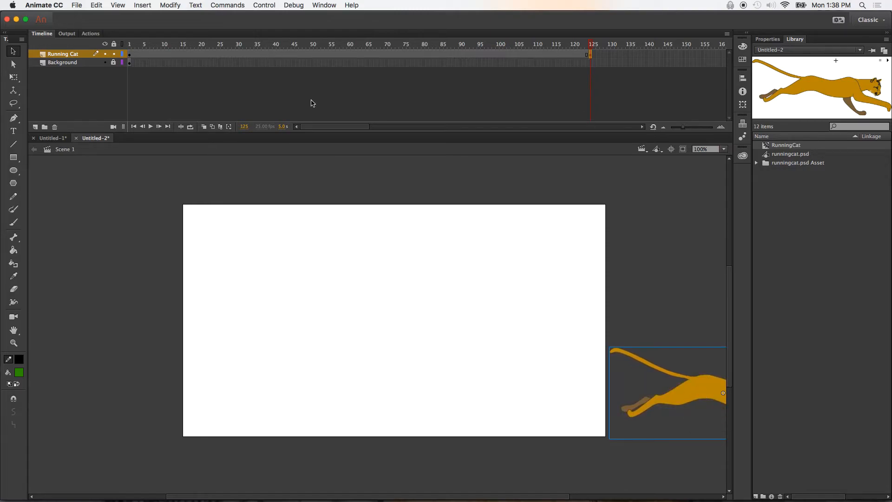
# - Create a classic tween on the Running Cat layer between the keyframes at frames 1 and 125
pyautogui.click(130, 53)
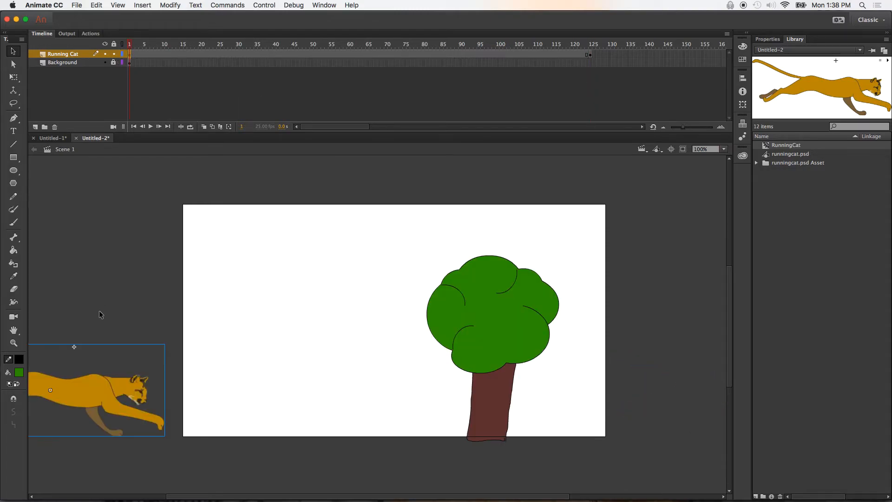
pyautogui.click(590, 54)
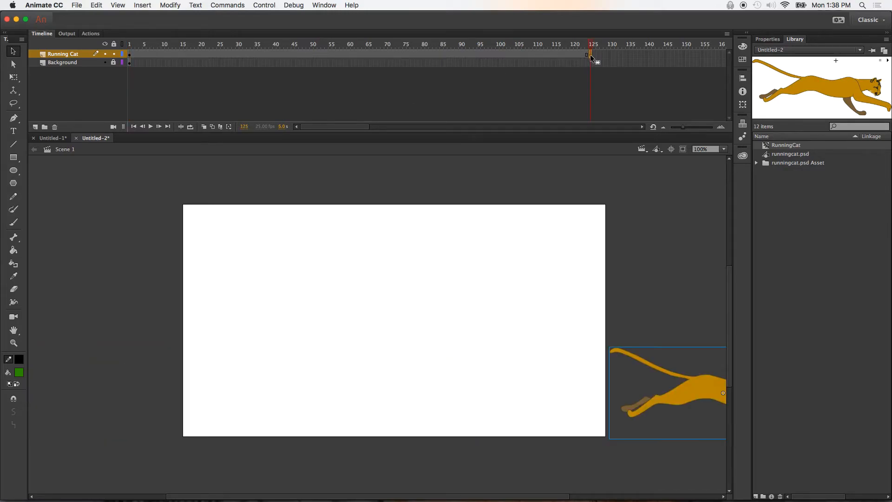
pyautogui.click(350, 54)
pyautogui.rightClick(350, 55)
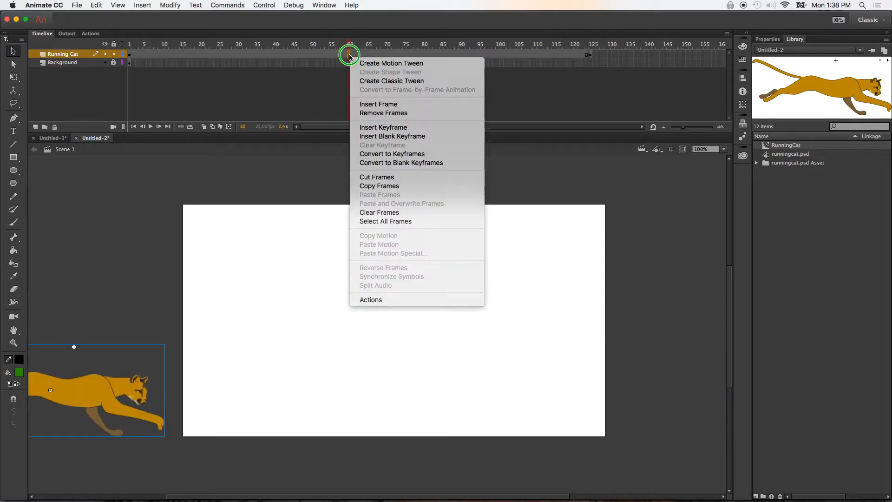
pyautogui.click(358, 82)
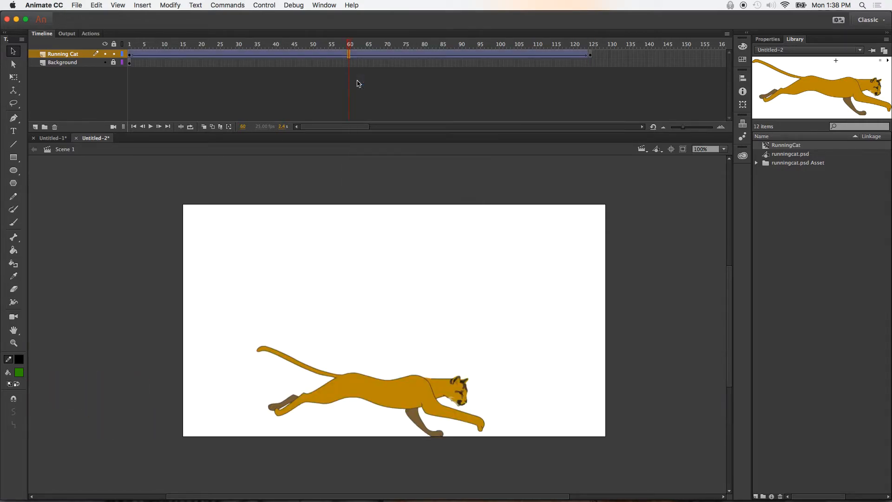
# - Play the timeline from frame 1, test the movie to review the cat's run across the stage, and close the preview
pyautogui.click(131, 47)
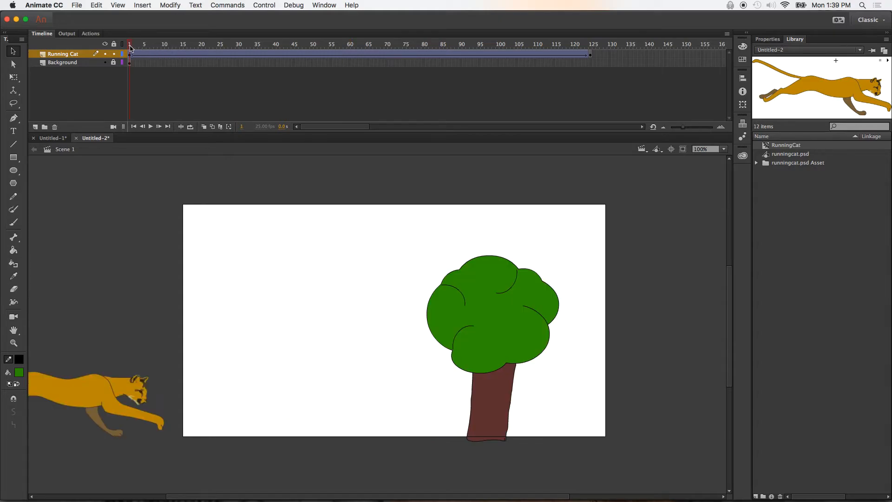
pyautogui.press('Return')
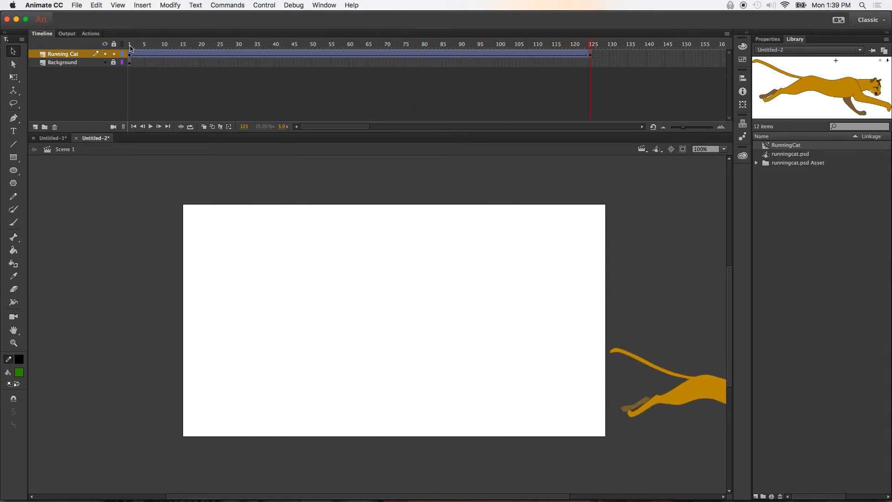
pyautogui.press('super+Return')
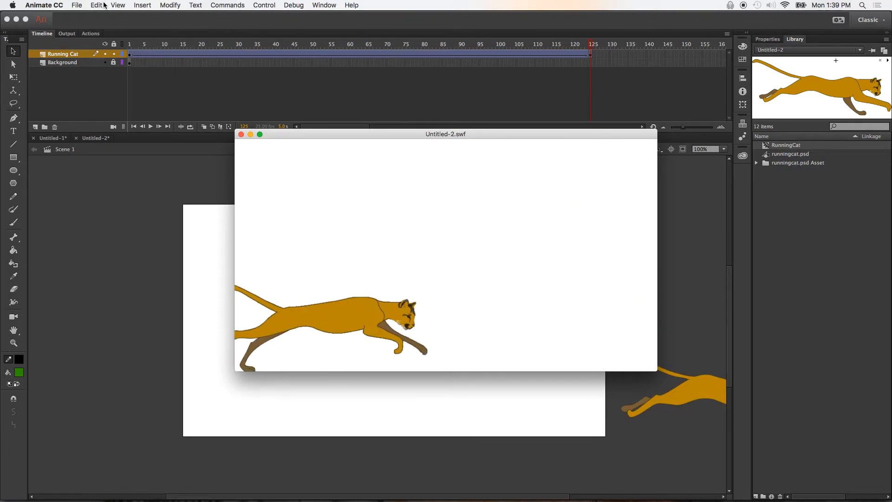
pyautogui.click(241, 135)
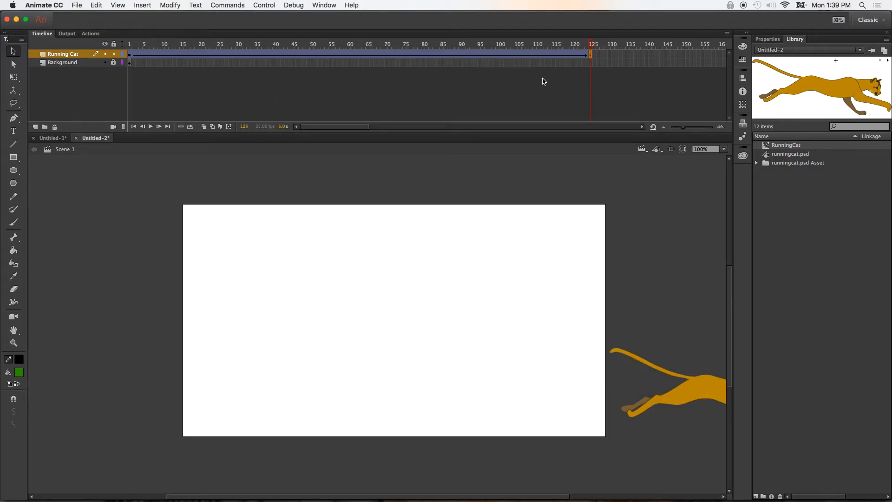
# - Move the Running Cat layer's end keyframe to frame 100 and remove the leftover frames after it
pyautogui.click(590, 54)
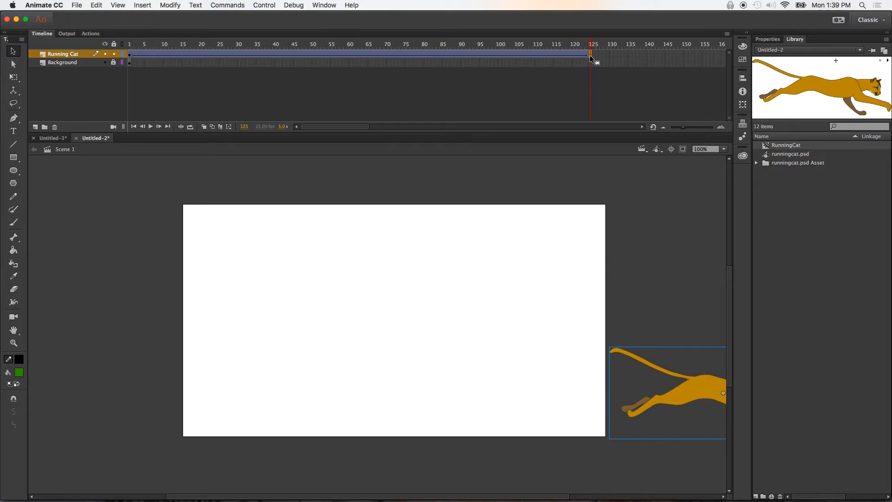
pyautogui.moveTo(590, 55); pyautogui.dragTo(499, 55)
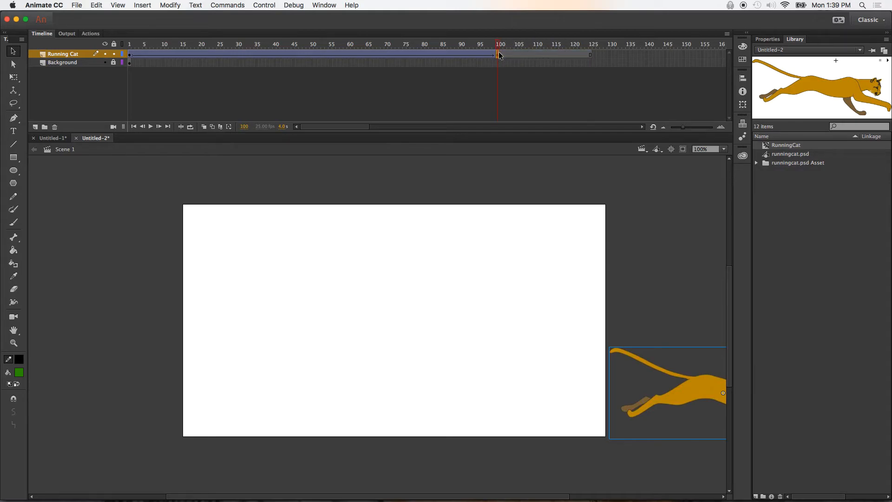
pyautogui.moveTo(503, 56); pyautogui.dragTo(592, 55)
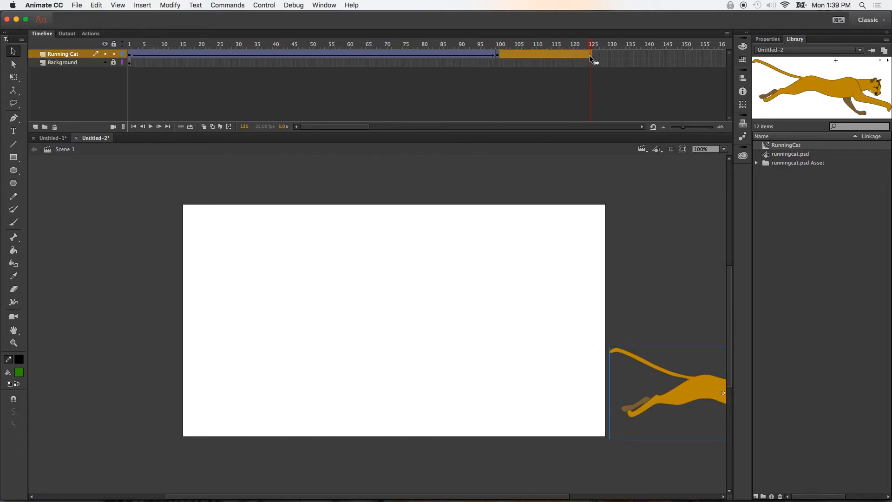
pyautogui.rightClick(572, 59)
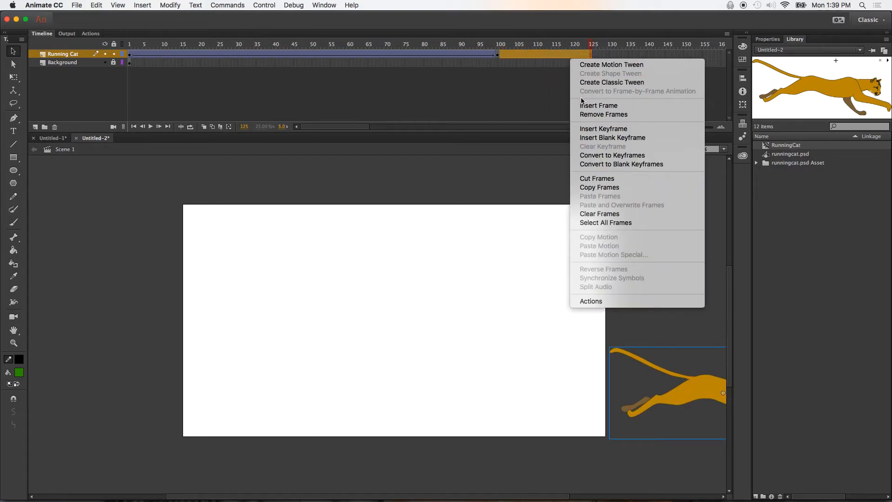
pyautogui.click(587, 116)
pyautogui.click(521, 94)
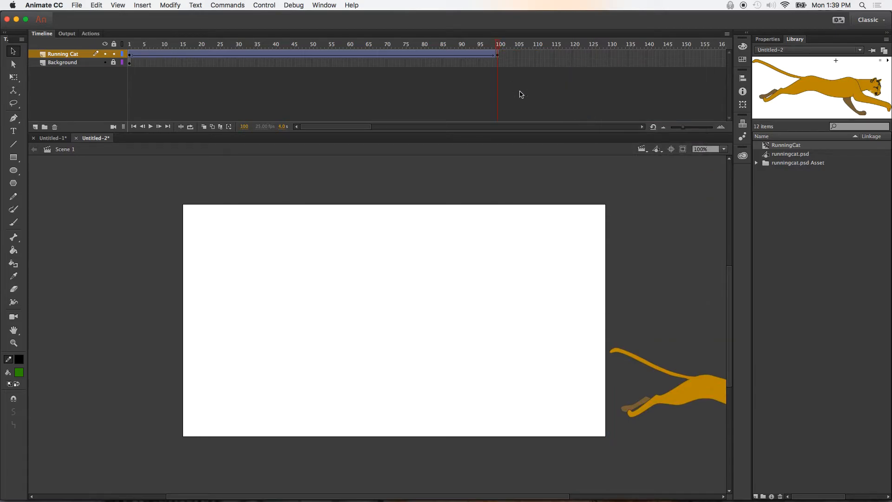
# - Test the movie to review the shortened cat run, and close the preview
pyautogui.click(499, 46)
pyautogui.press('super+Return')
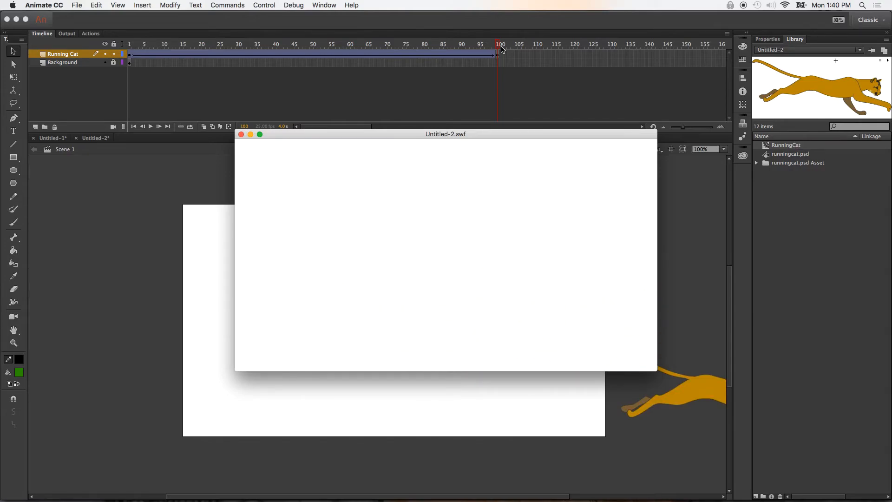
pyautogui.click(242, 135)
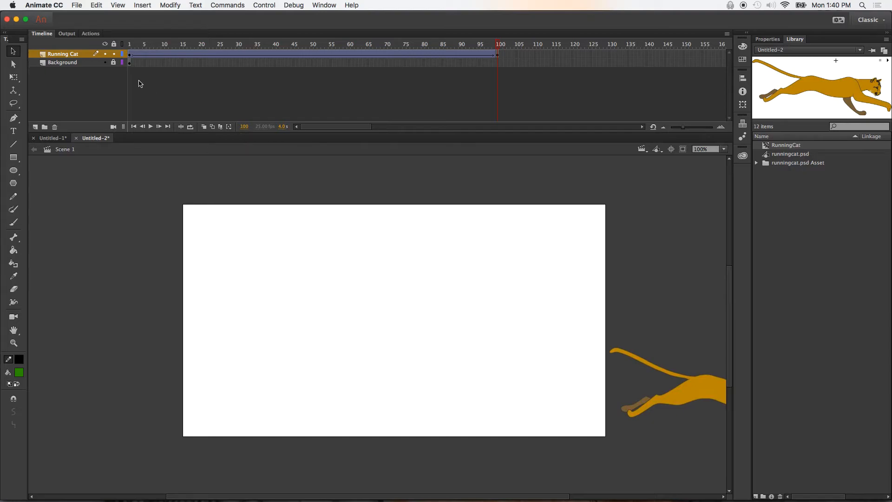
# - Unlock the Background layer and extend its tree artwork to frame 100 by inserting a frame
pyautogui.click(87, 62)
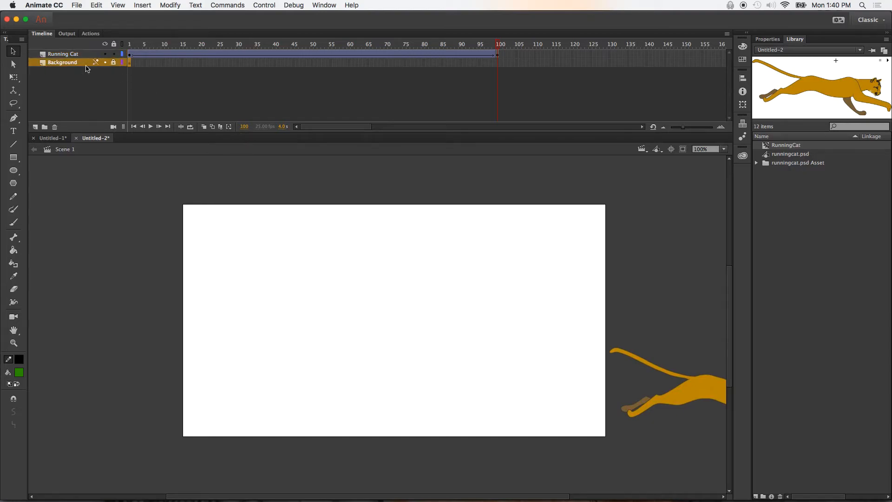
pyautogui.click(129, 63)
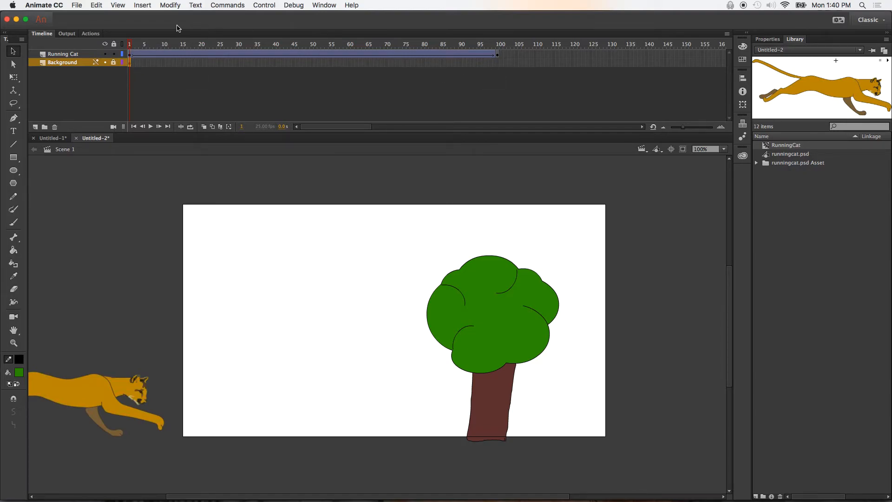
pyautogui.click(114, 62)
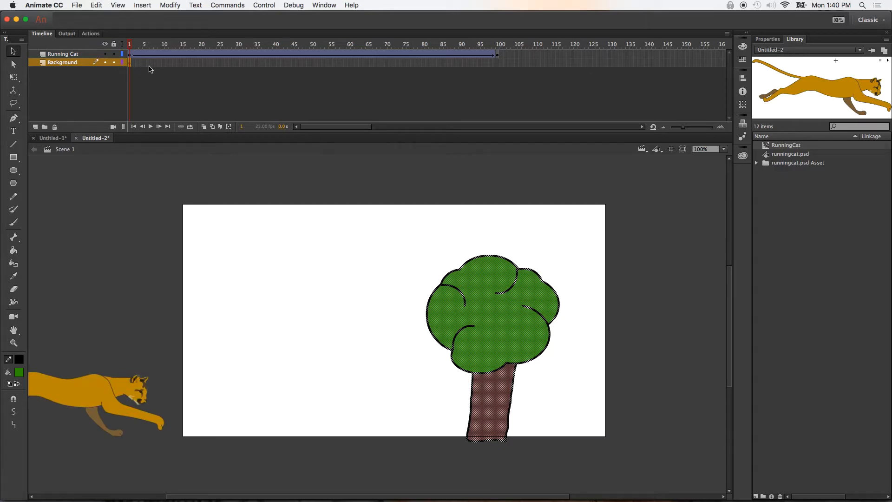
pyautogui.click(498, 65)
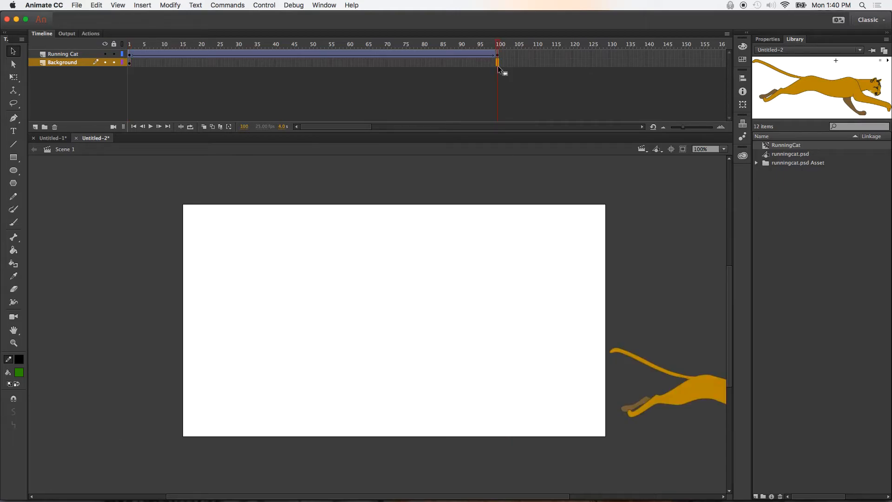
pyautogui.rightClick(498, 66)
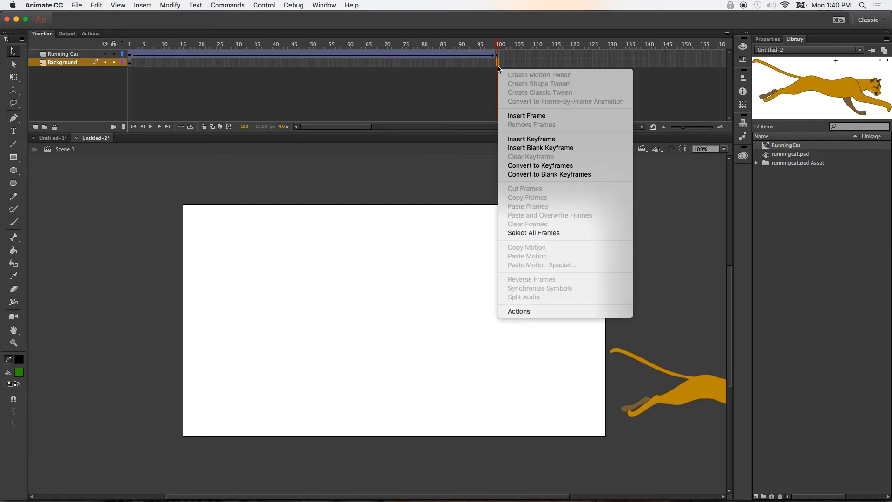
pyautogui.click(517, 116)
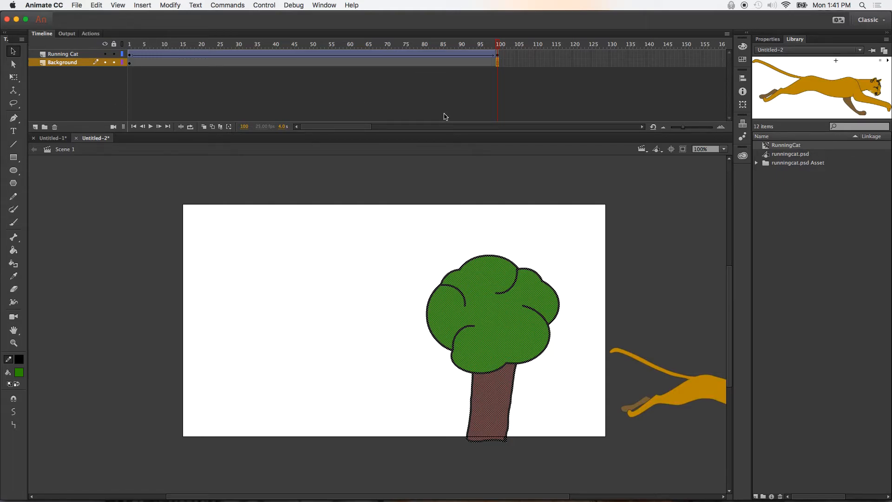
# - Test the movie to review the cat running past the tree, and close the preview
pyautogui.press('super+Return')
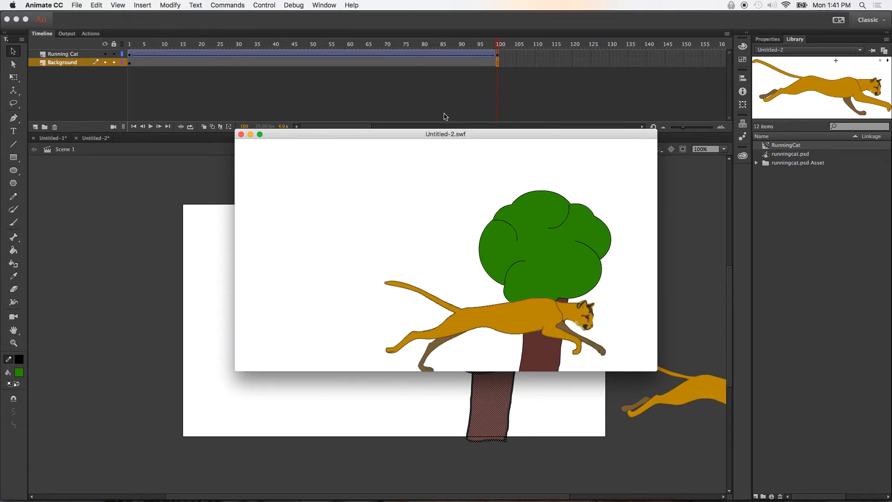
pyautogui.click(241, 135)
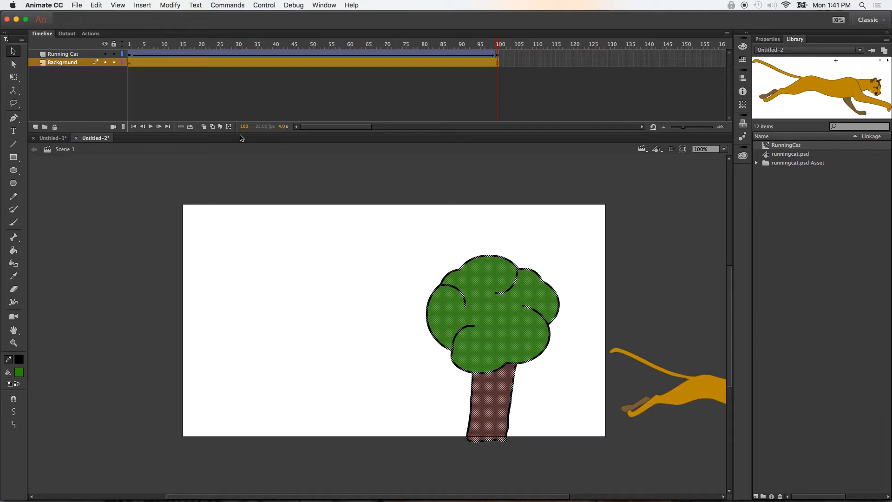
pyautogui.click(169, 80)
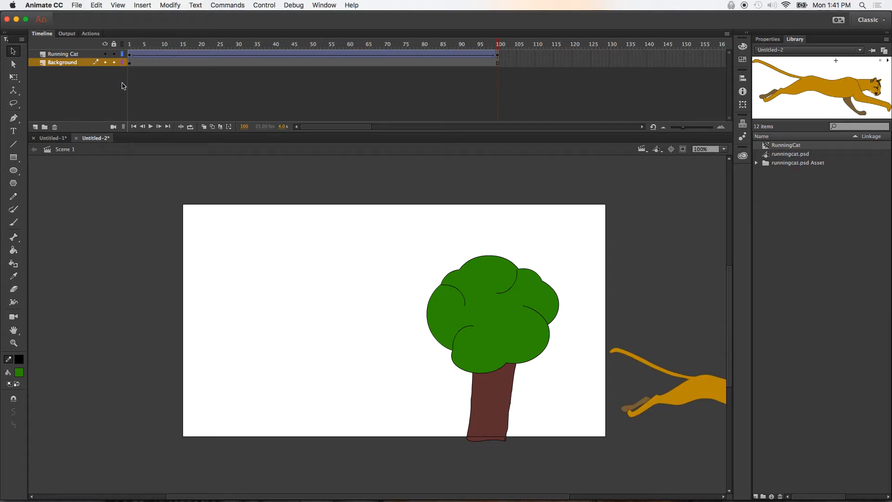
# - Remove all frames after frame 1 on both the Running Cat and Background layers
pyautogui.click(133, 56)
pyautogui.moveTo(133, 57); pyautogui.dragTo(496, 72)
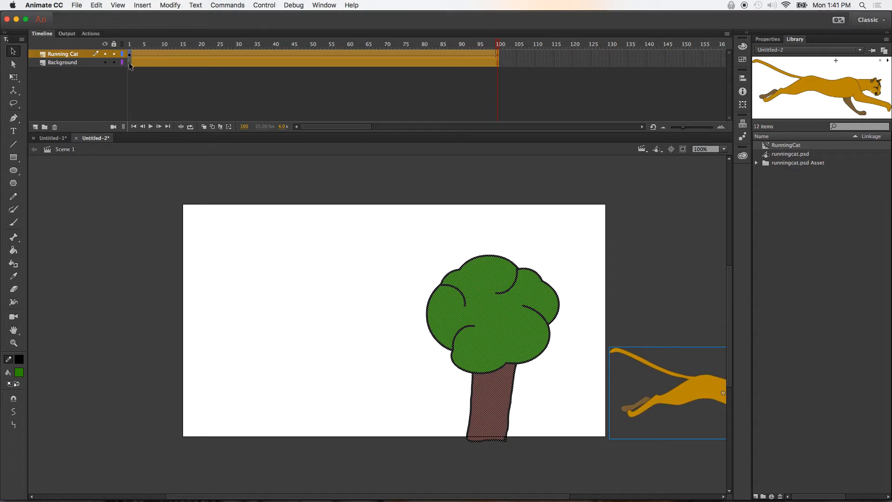
pyautogui.rightClick(152, 57)
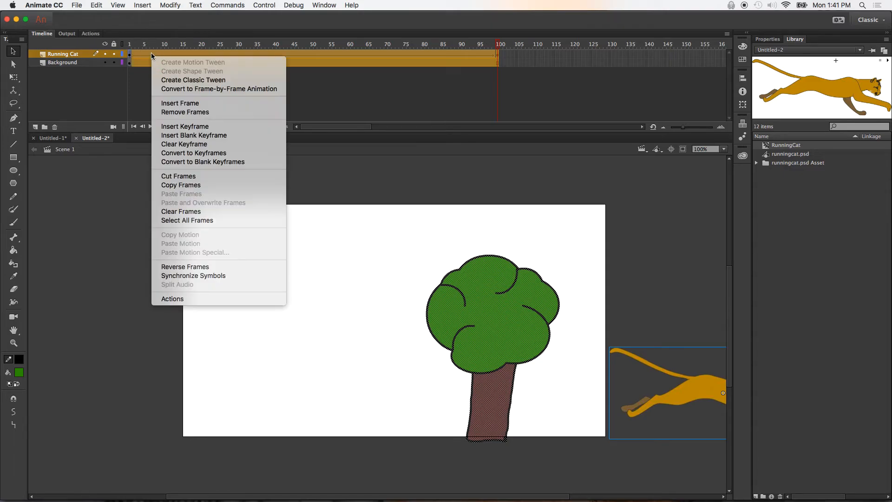
pyautogui.click(185, 112)
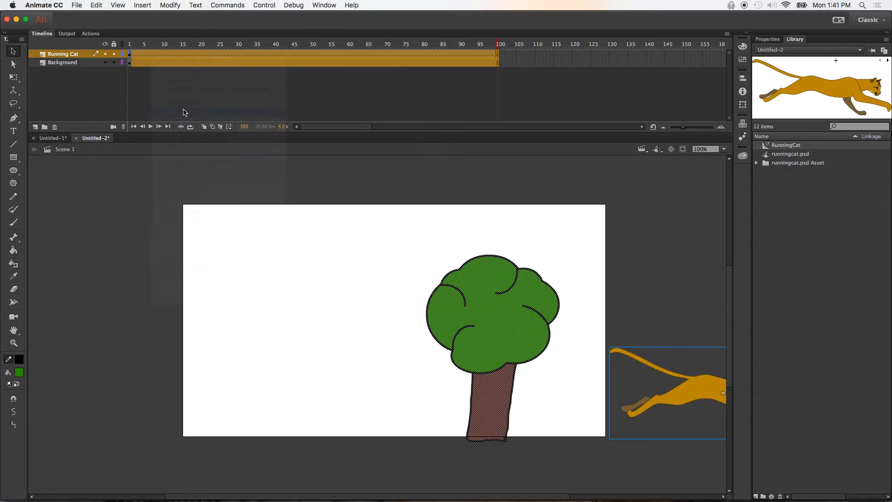
# - Remove the tween from frame 1 of the Running Cat layer
pyautogui.click(131, 59)
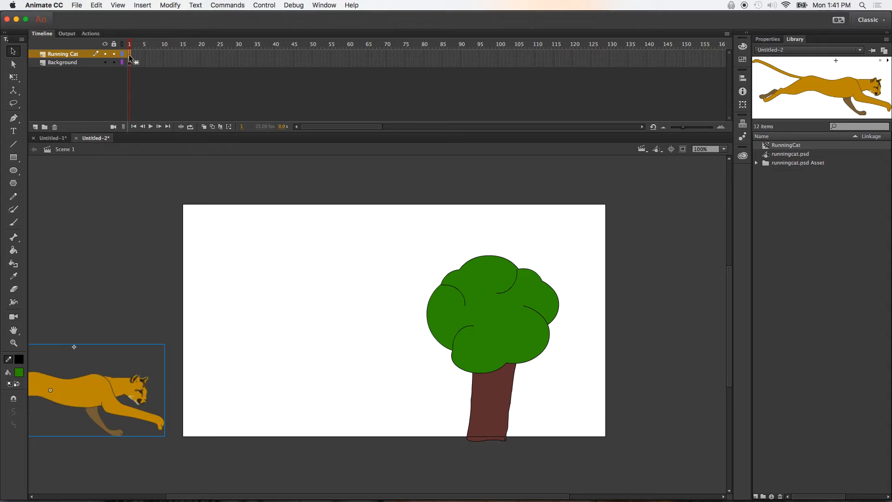
pyautogui.rightClick(131, 58)
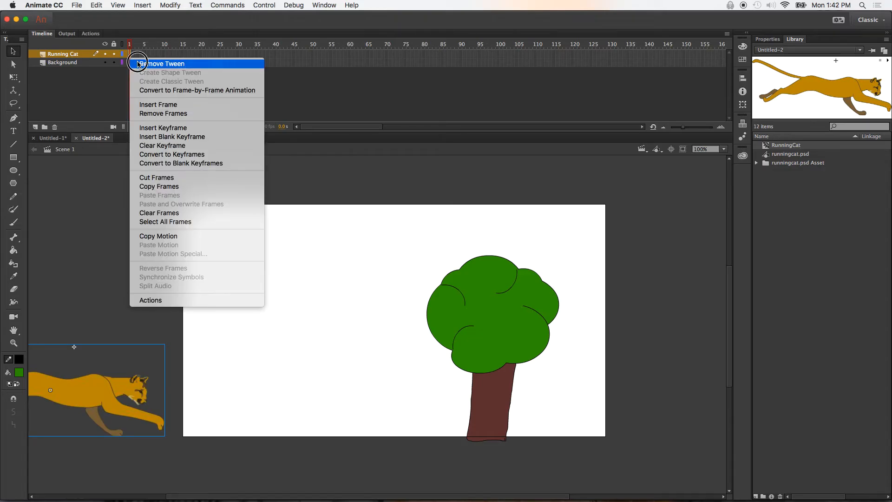
pyautogui.click(142, 62)
pyautogui.click(142, 71)
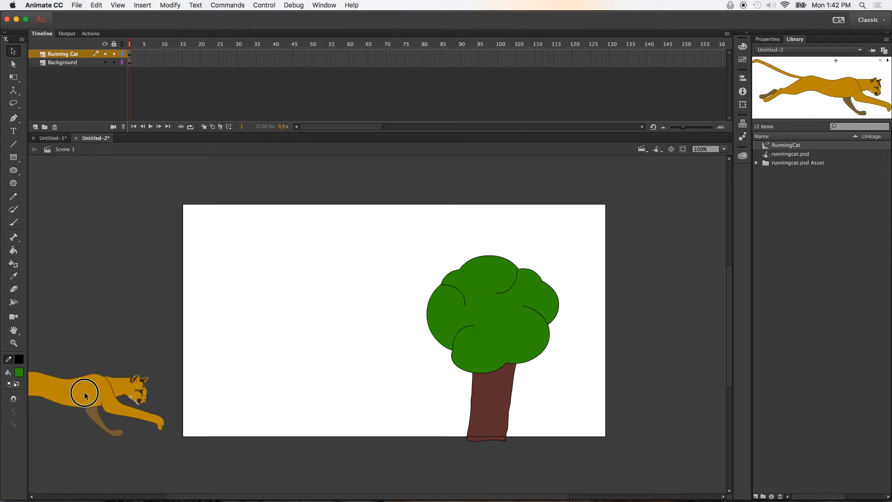
# - Move the cat onto the stage in front of the tree trunk, test the movie, and close the preview
pyautogui.moveTo(85, 396); pyautogui.dragTo(415, 395)
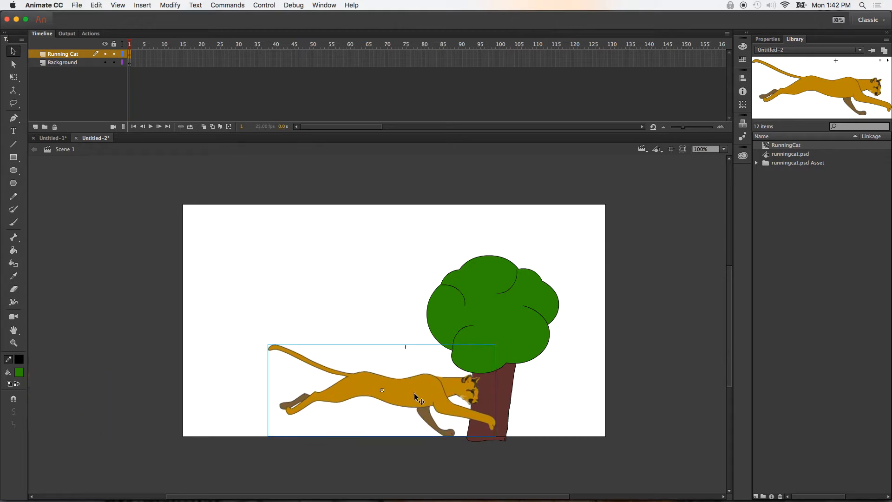
pyautogui.press('Down')
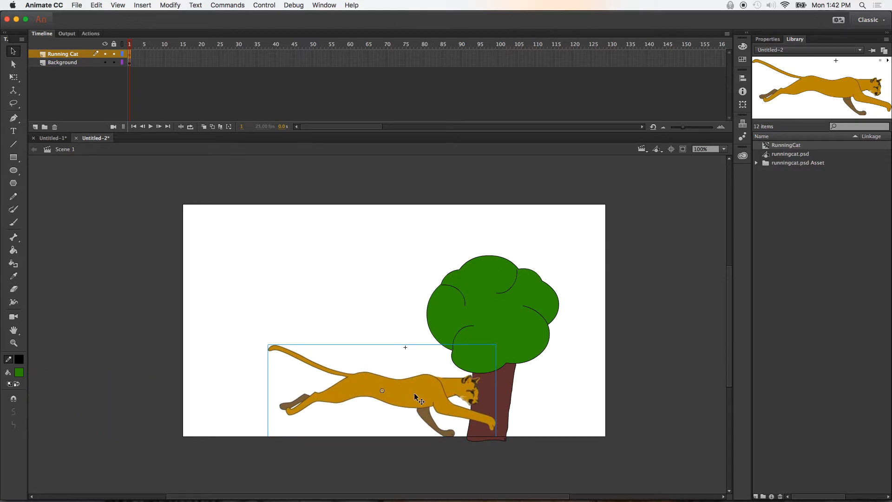
pyautogui.press('super+Return')
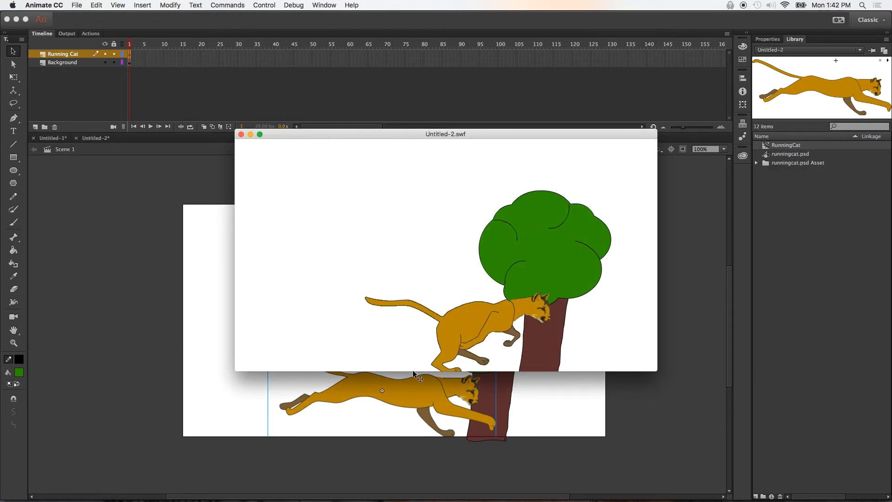
pyautogui.click(242, 134)
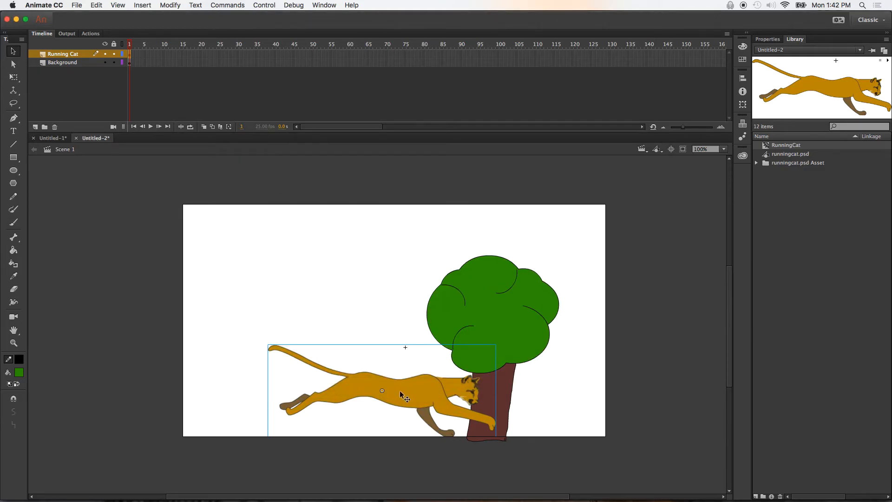
# - Nudge the cat to the left until its head is just clear of the tree trunk
pyautogui.press('Left')
pyautogui.press('Left')
pyautogui.press('Left')
pyautogui.press('Left')
pyautogui.press('Left')
pyautogui.press('Left')
pyautogui.press('Left')
pyautogui.press('Left')
pyautogui.press('Left')
pyautogui.press('Left')
pyautogui.press('Left')
pyautogui.press('Left')
pyautogui.press('Left')
pyautogui.press('Left')
pyautogui.press('Left')
pyautogui.press('Left')
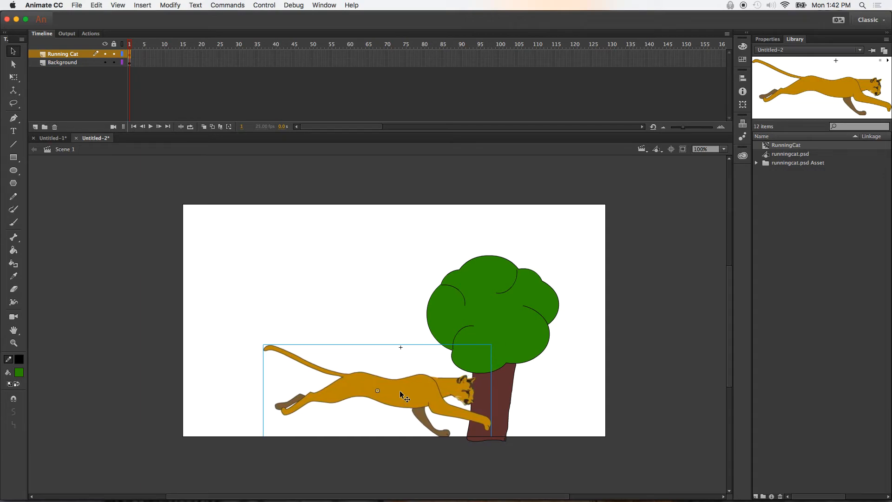
pyautogui.press('Left')
pyautogui.press('Left')
pyautogui.press('Left')
pyautogui.press('Left')
pyautogui.press('Left')
pyautogui.press('Left')
pyautogui.press('Left')
pyautogui.press('Left')
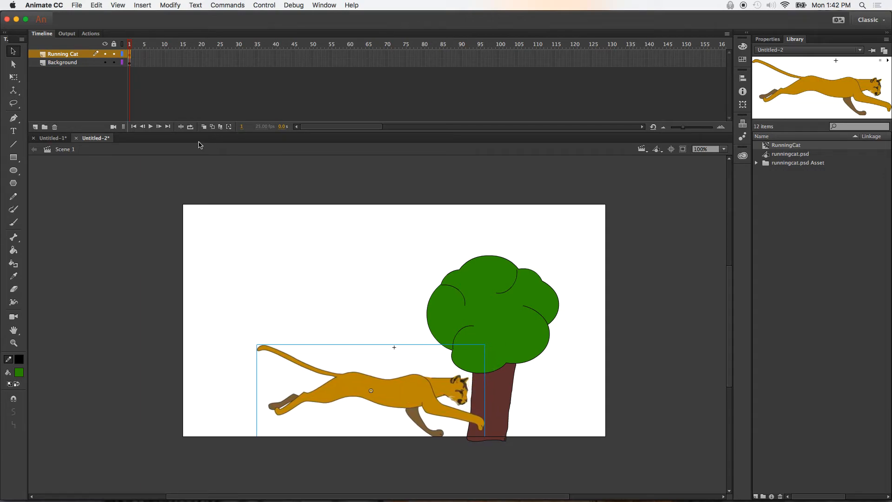
# - Lock the Running Cat layer and convert the whole tree on the Background layer to a movie clip symbol named "tree"
pyautogui.click(114, 54)
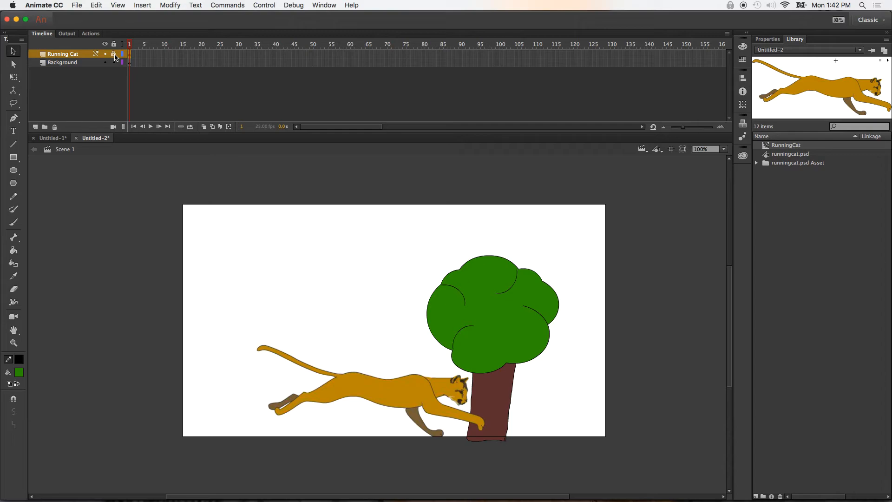
pyautogui.click(129, 63)
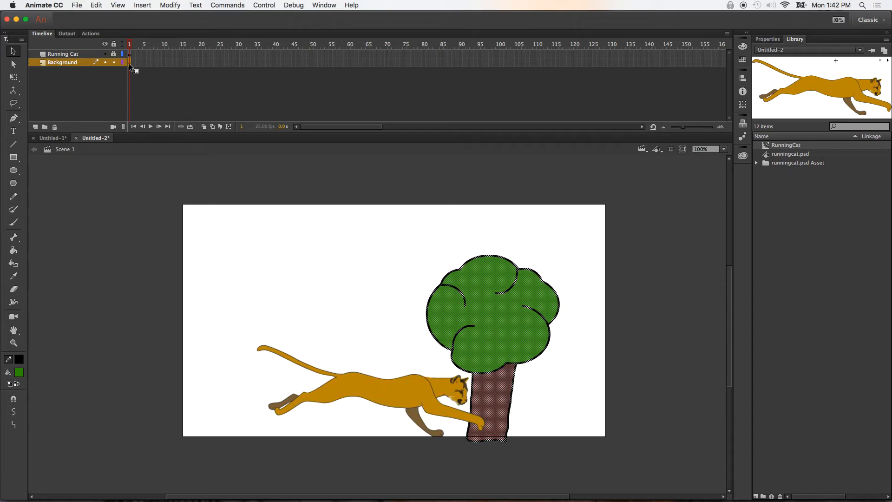
pyautogui.click(432, 232)
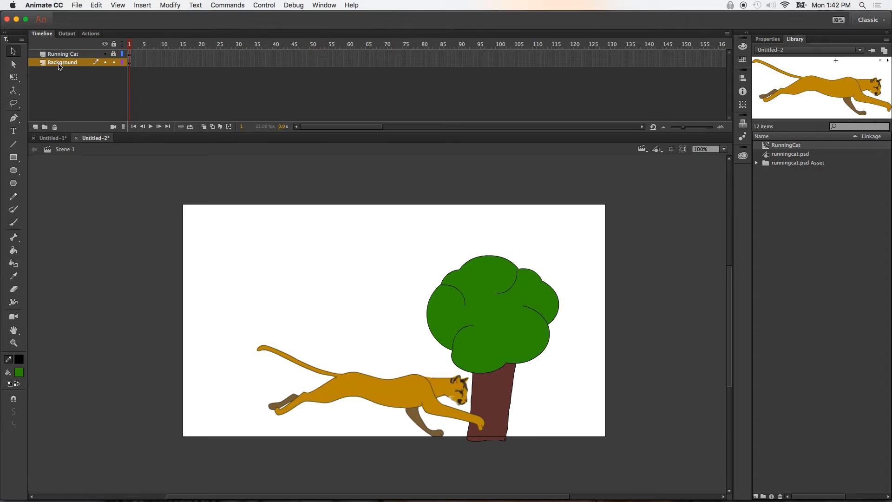
pyautogui.click(130, 63)
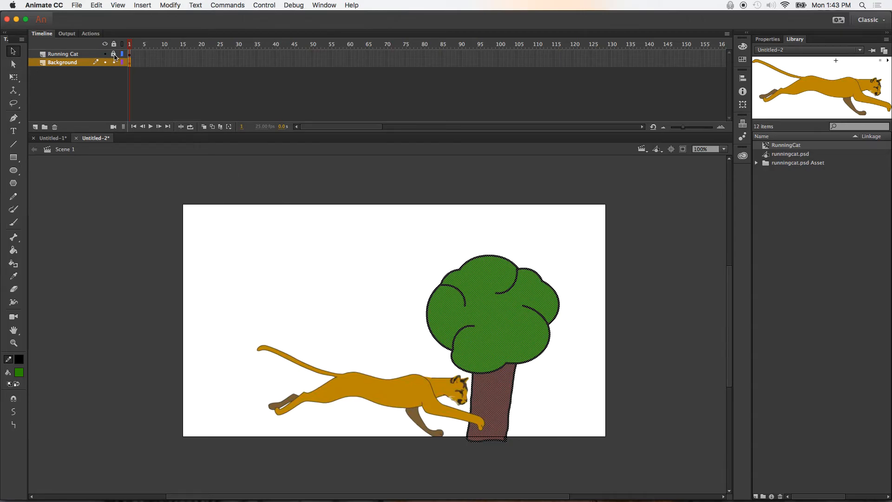
pyautogui.click(119, 210)
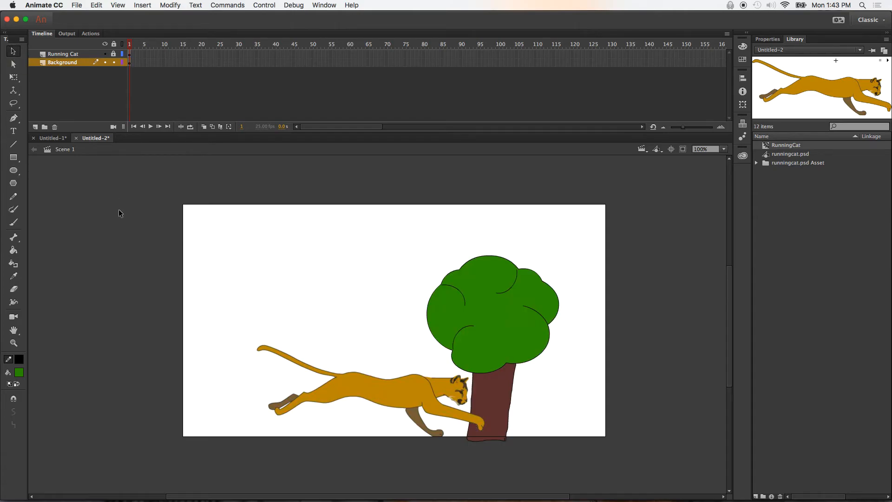
pyautogui.moveTo(407, 234)
pyautogui.mouseDown()
pyautogui.moveTo(512, 339)
pyautogui.moveTo(604, 477)
pyautogui.mouseUp()
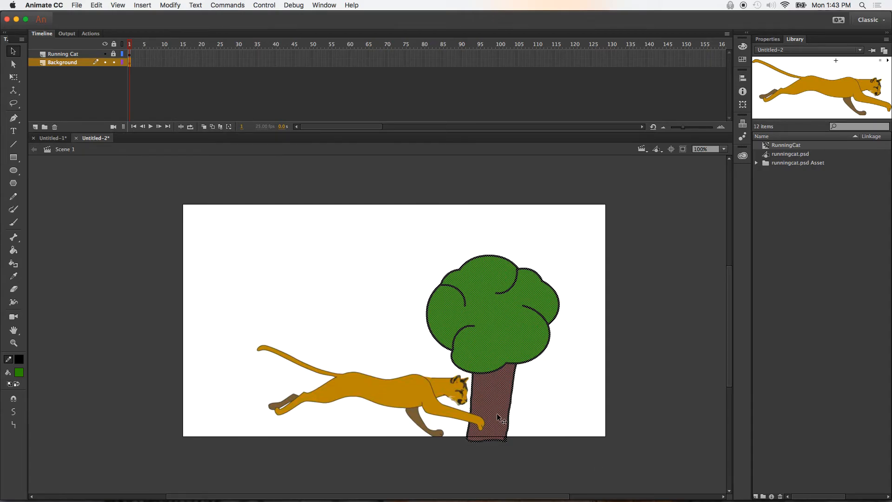
pyautogui.rightClick(488, 308)
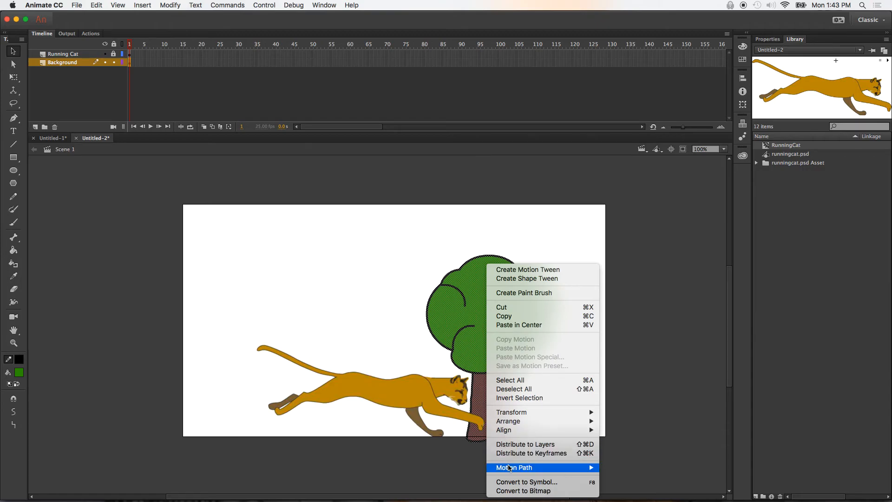
pyautogui.click(512, 481)
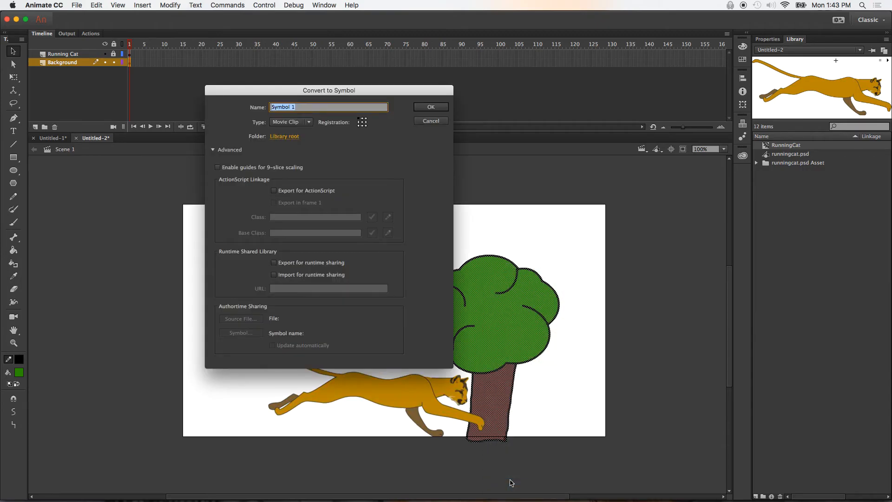
pyautogui.write('tree')
pyautogui.press('Return')
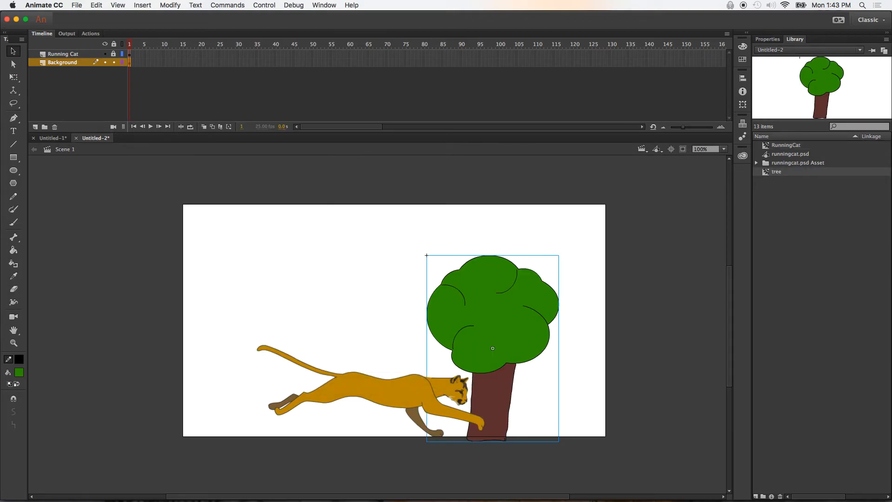
# - Move the tree off the stage past its right edge and insert a keyframe at frame 25 of the Background layer
pyautogui.moveTo(498, 297); pyautogui.dragTo(686, 299)
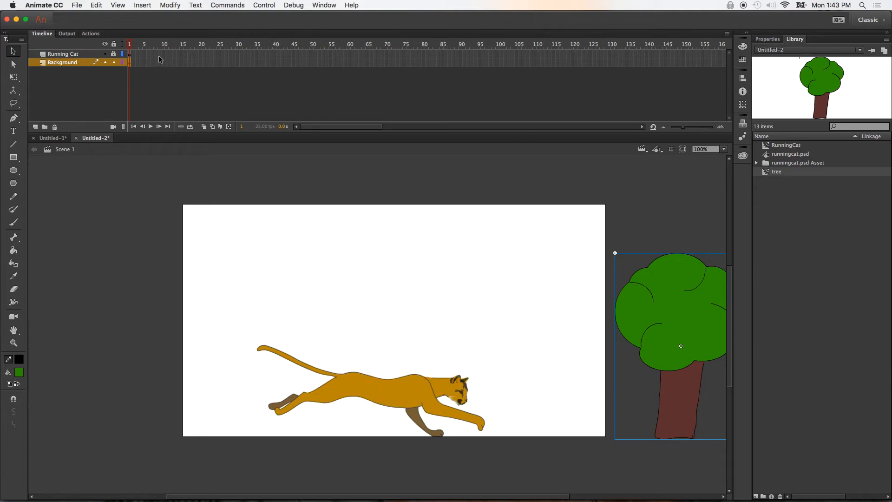
pyautogui.click(219, 62)
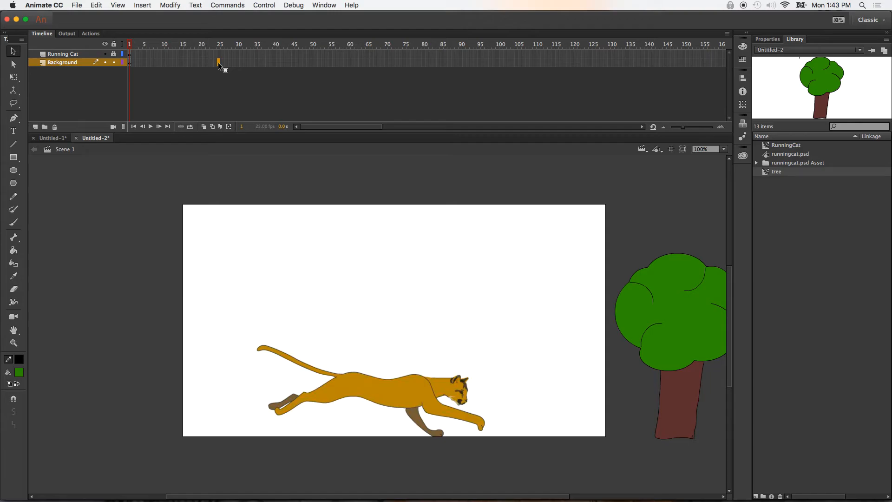
pyautogui.rightClick(219, 62)
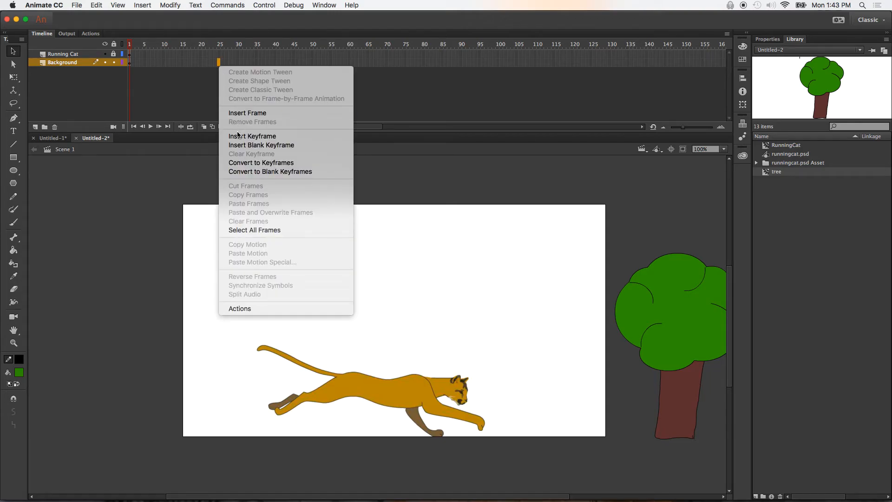
pyautogui.click(253, 136)
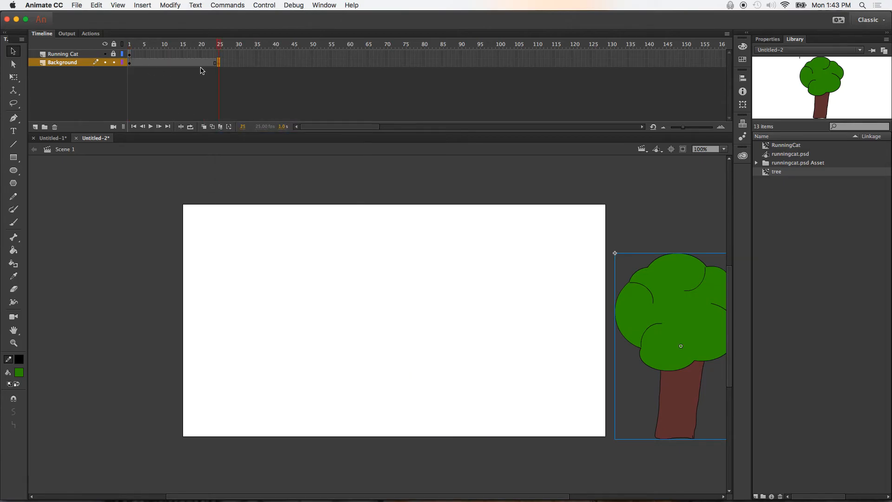
pyautogui.moveTo(130, 45); pyautogui.dragTo(221, 71)
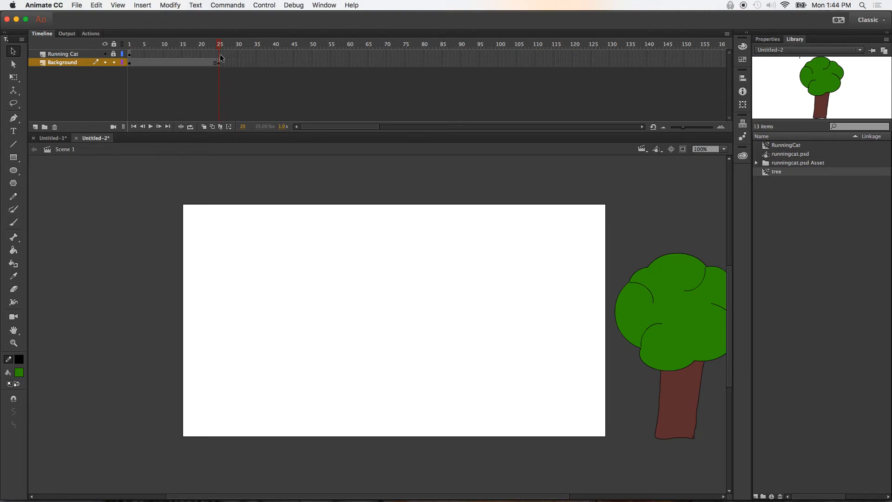
# - Insert a keyframe at frame 125 of the Background layer and move the tree off the stage past its left edge
pyautogui.rightClick(591, 63)
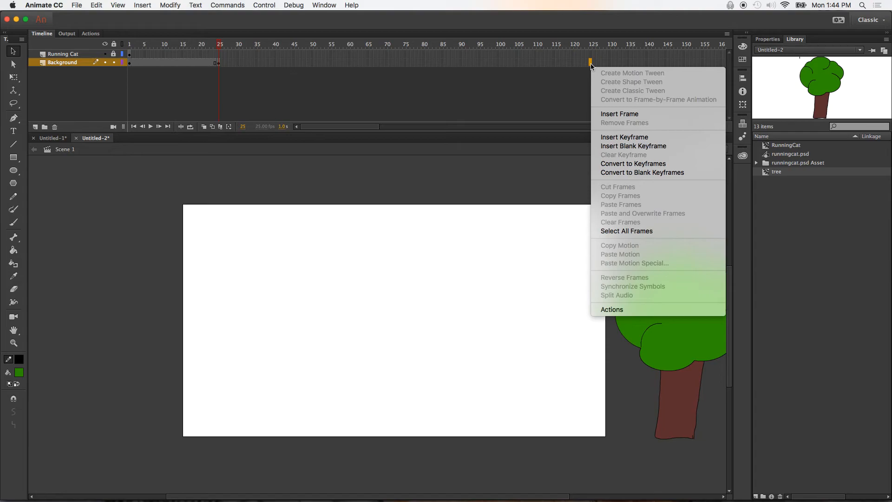
pyautogui.click(616, 137)
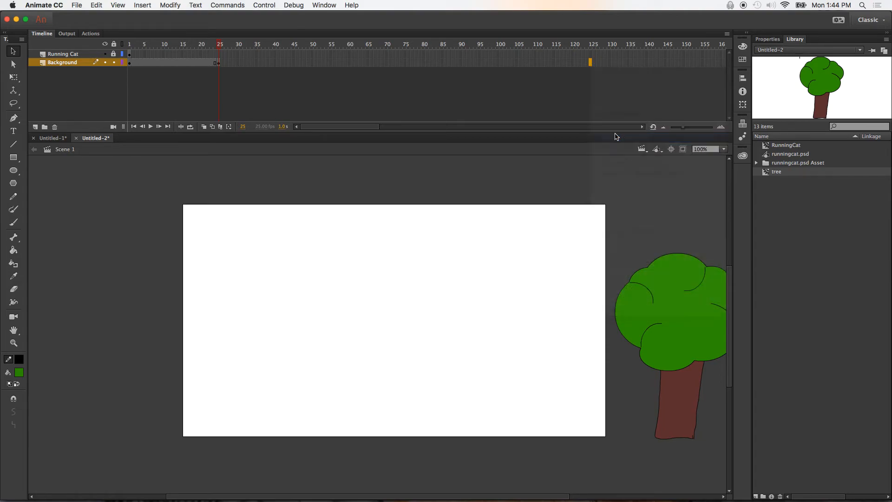
pyautogui.moveTo(664, 290); pyautogui.dragTo(89, 292)
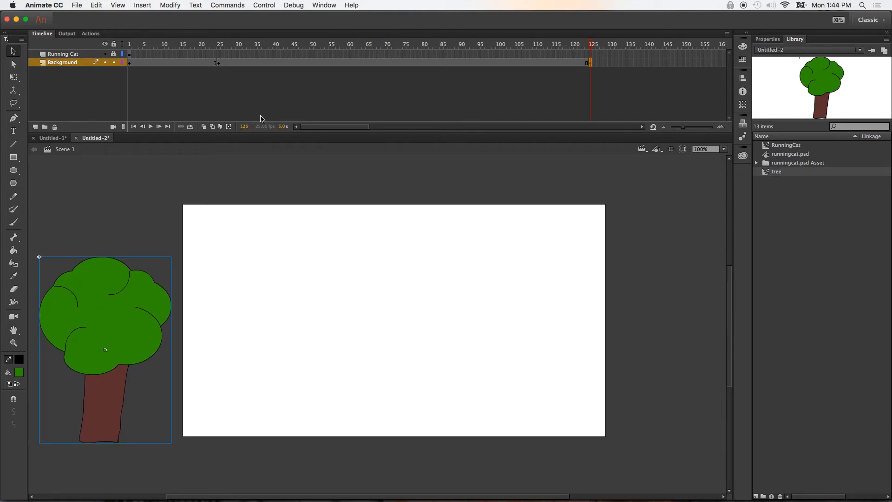
# - Create a classic tween for the tree between the frame 25 and frame 125 keyframes of the Background layer
pyautogui.click(219, 63)
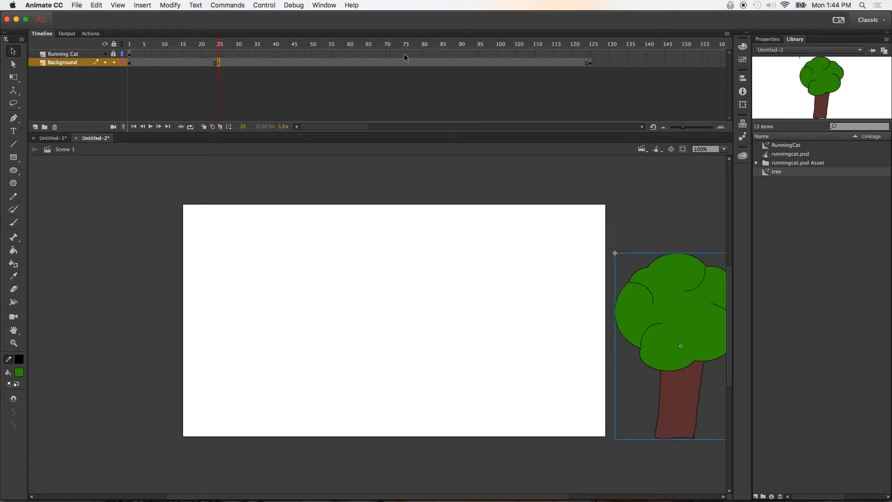
pyautogui.click(591, 63)
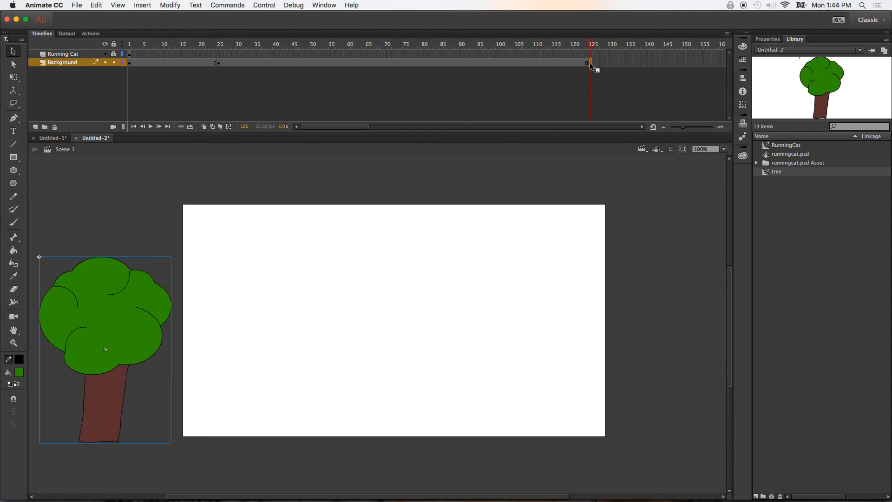
pyautogui.rightClick(355, 63)
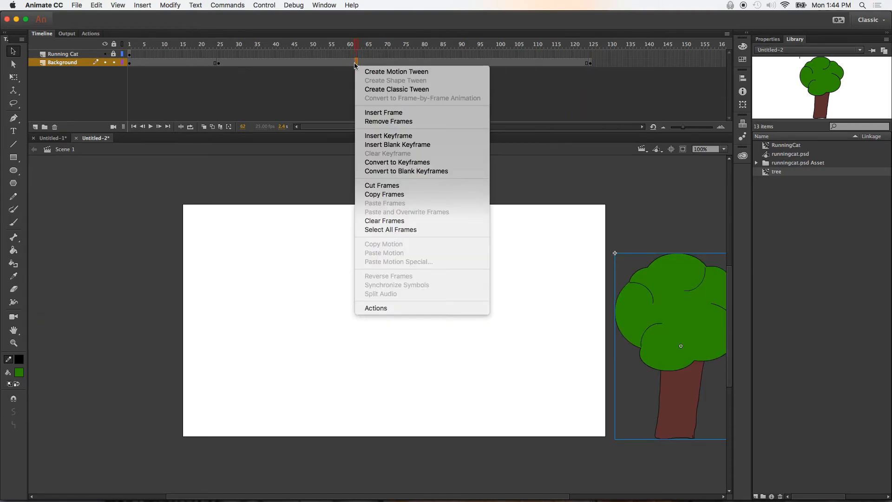
pyautogui.click(375, 89)
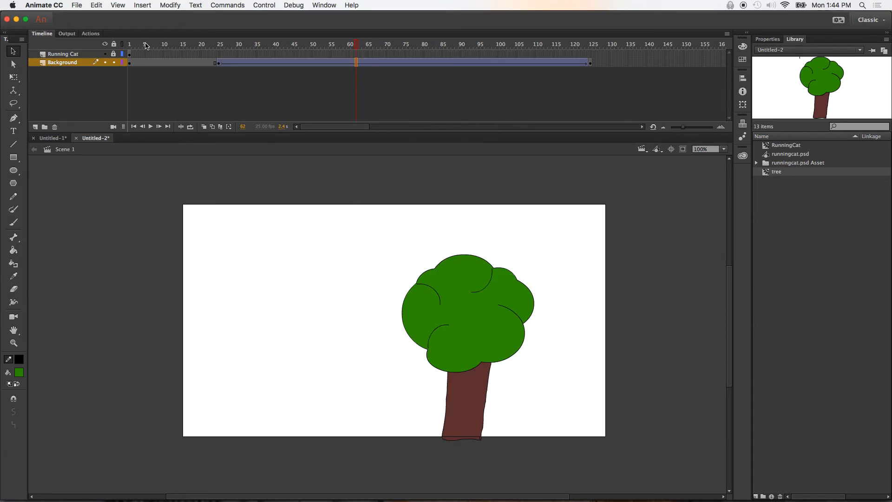
# - Play the timeline from frame 1 to review the tree's motion and return the playhead to the start
pyautogui.click(130, 45)
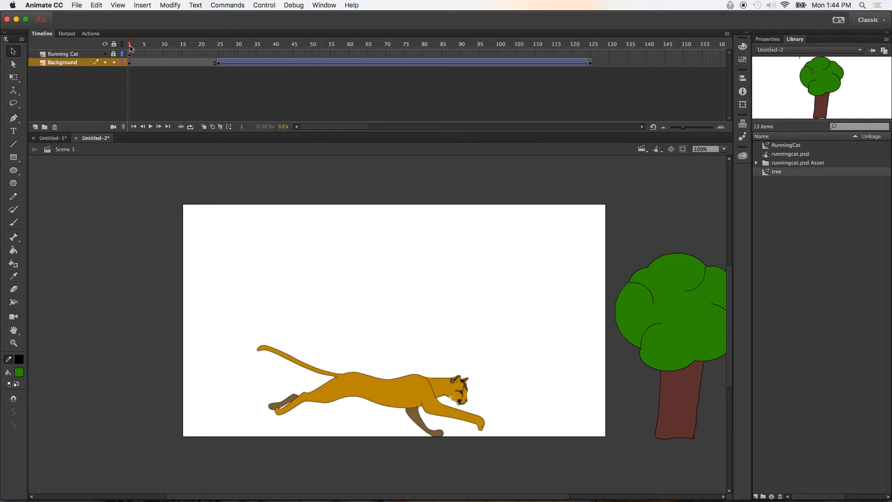
pyautogui.press('Return')
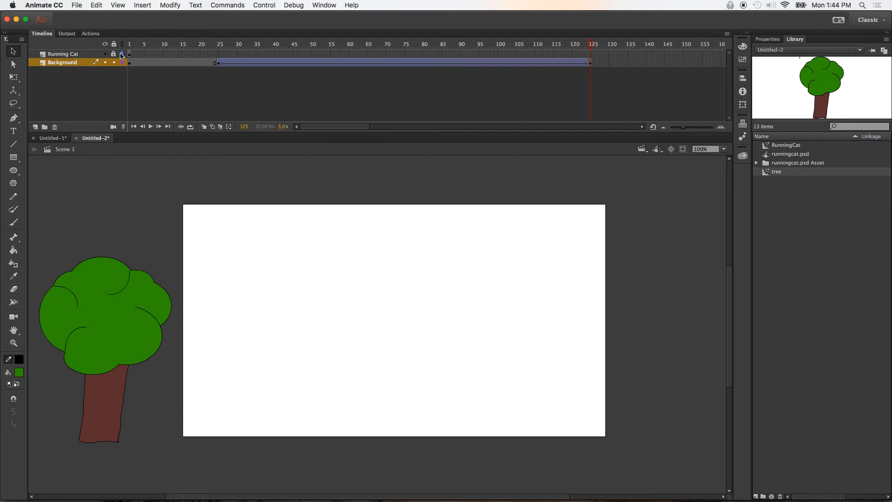
pyautogui.click(131, 47)
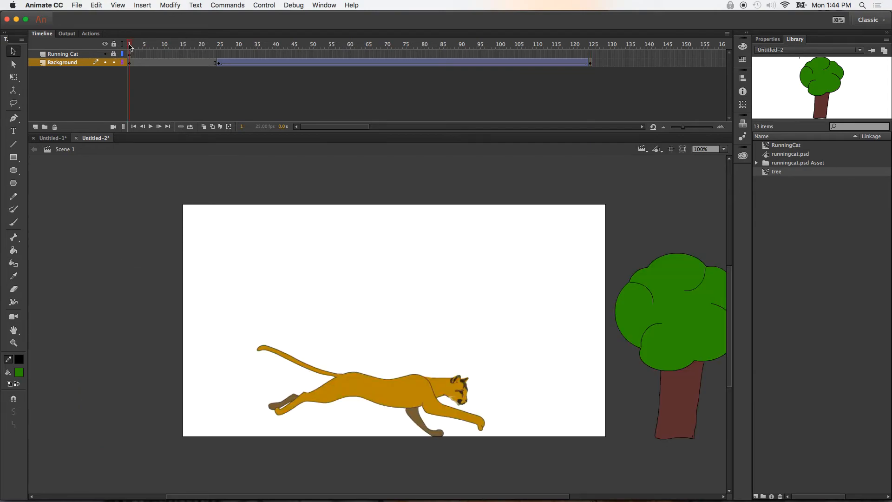
# - Extend the Running Cat layer to frame 125 with regular frames, test the movie, and close the preview
pyautogui.click(590, 54)
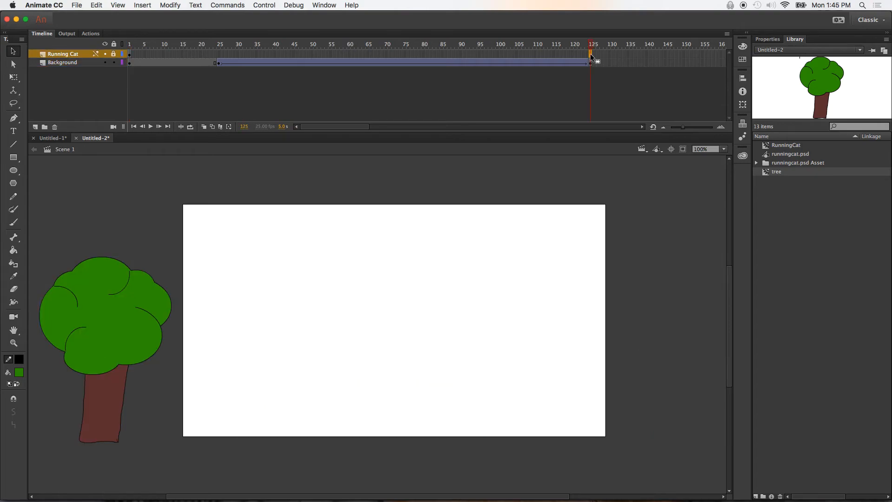
pyautogui.rightClick(590, 54)
pyautogui.click(613, 104)
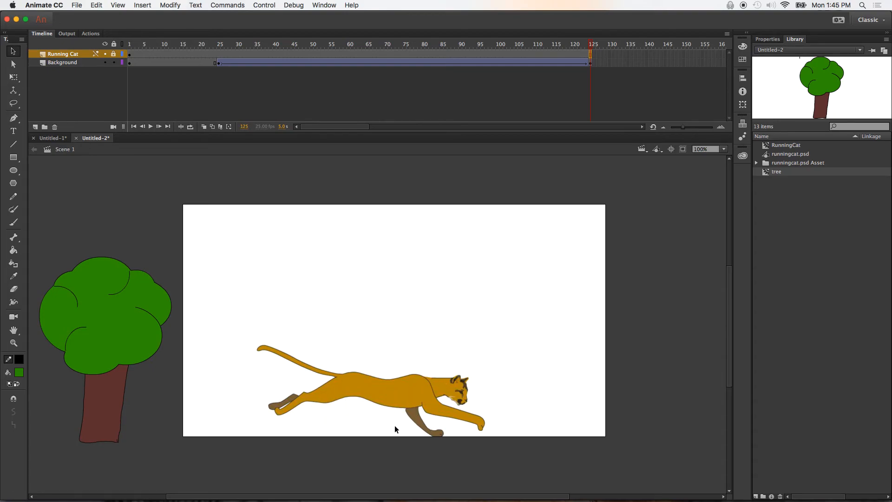
pyautogui.press('super+Return')
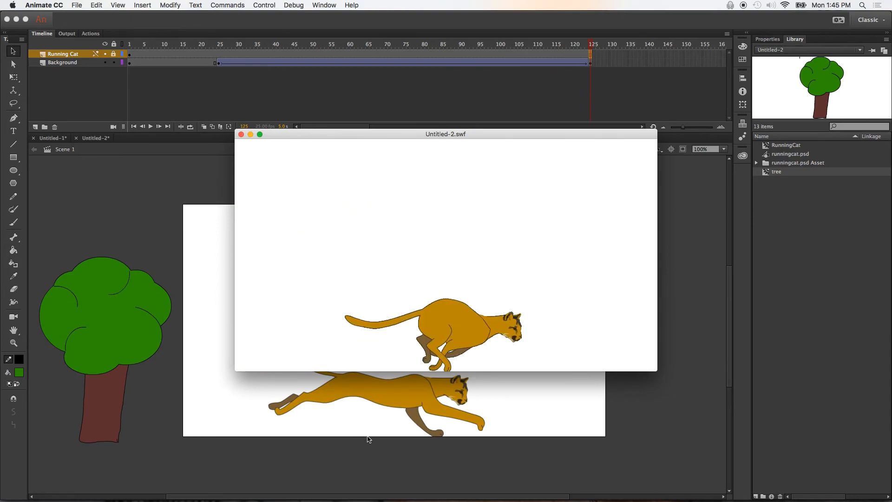
pyautogui.press('super+w')
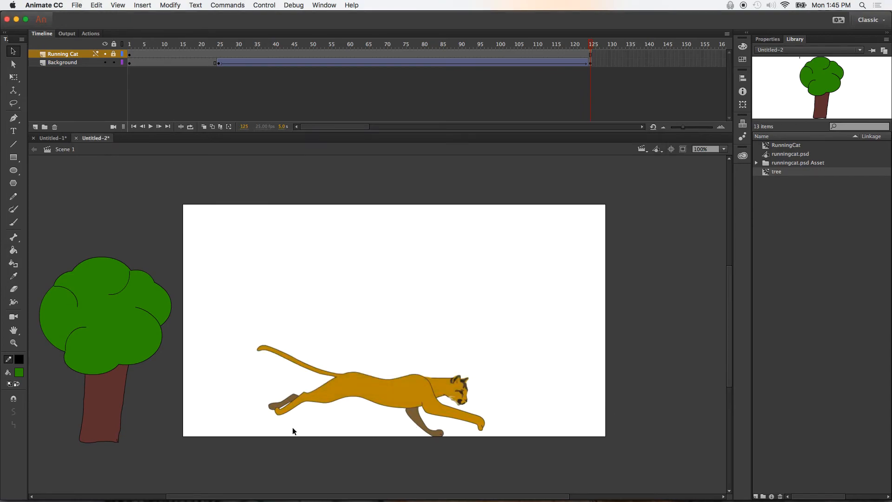
# - Add a new layer between the Running Cat and Background layers and name it "Background Stuff"
pyautogui.click(35, 126)
pyautogui.moveTo(56, 54); pyautogui.dragTo(62, 67)
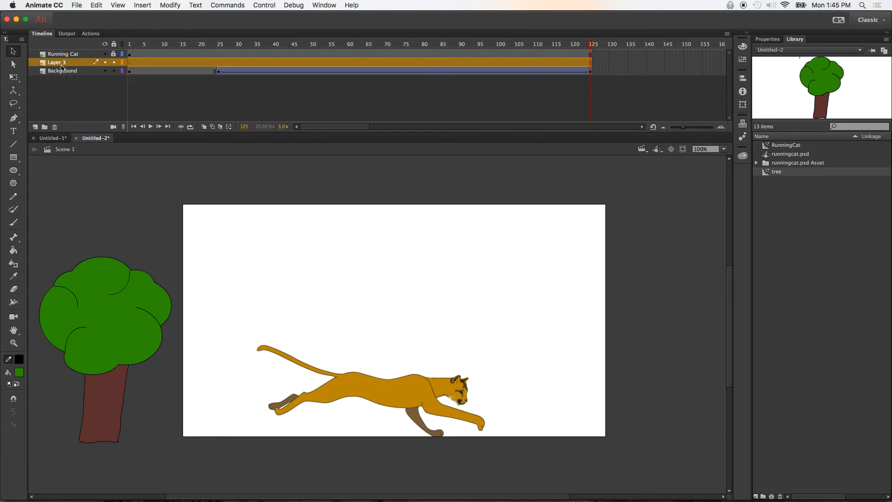
pyautogui.click(57, 73)
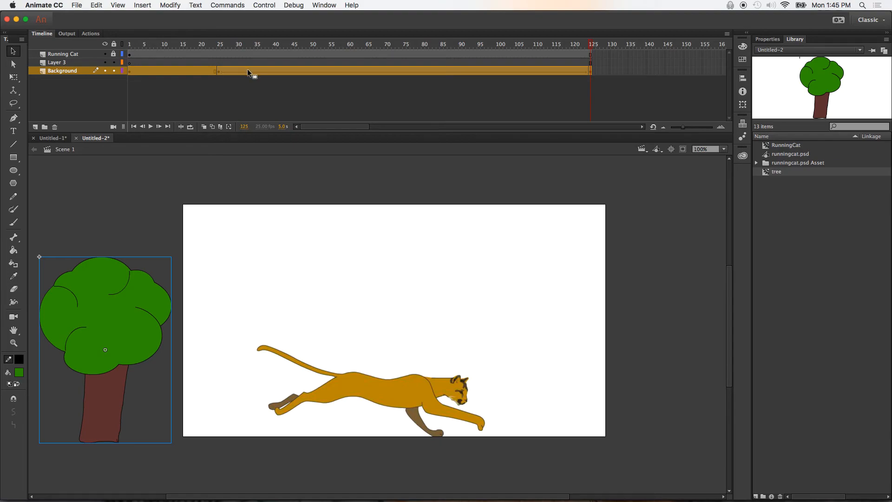
pyautogui.click(266, 94)
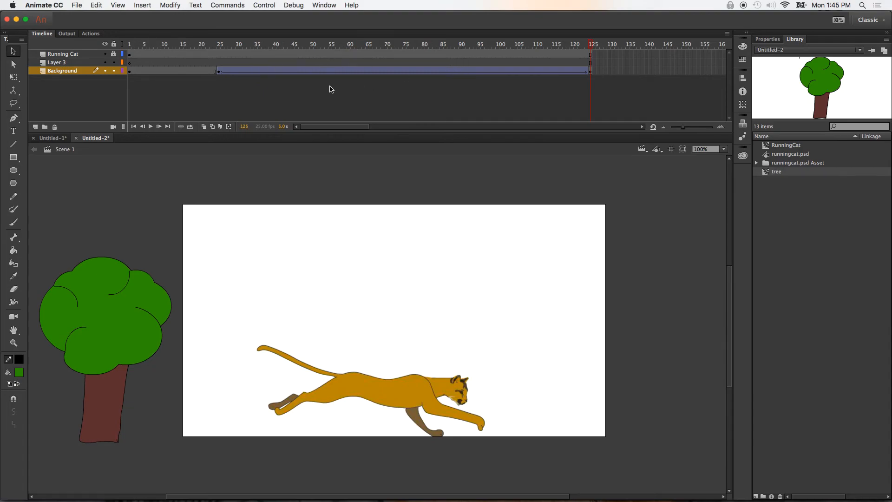
pyautogui.doubleClick(59, 63)
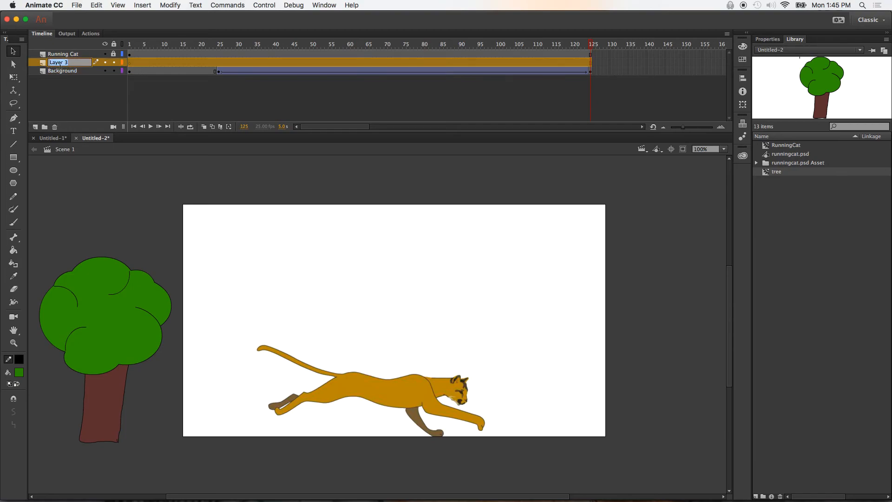
pyautogui.write('Background Stuff')
pyautogui.press('Return')
# - Draw a closed, hilly ground outline extending past the stage's lower edge with the Pencil tool and fill it with dark green
pyautogui.click(14, 196)
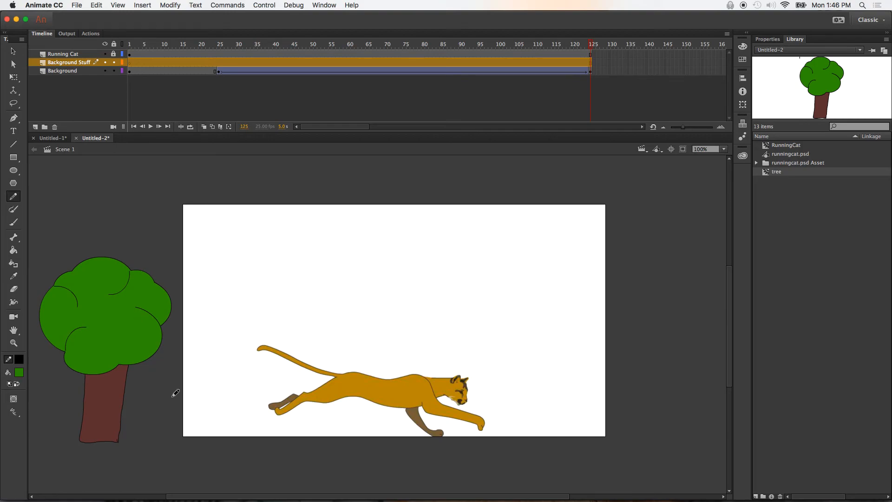
pyautogui.moveTo(162, 396)
pyautogui.mouseDown()
pyautogui.moveTo(361, 398)
pyautogui.moveTo(394, 412)
pyautogui.moveTo(470, 416)
pyautogui.moveTo(598, 414)
pyautogui.moveTo(622, 462)
pyautogui.moveTo(225, 475)
pyautogui.moveTo(165, 465)
pyautogui.moveTo(149, 417)
pyautogui.moveTo(154, 398)
pyautogui.moveTo(173, 402)
pyautogui.mouseUp()
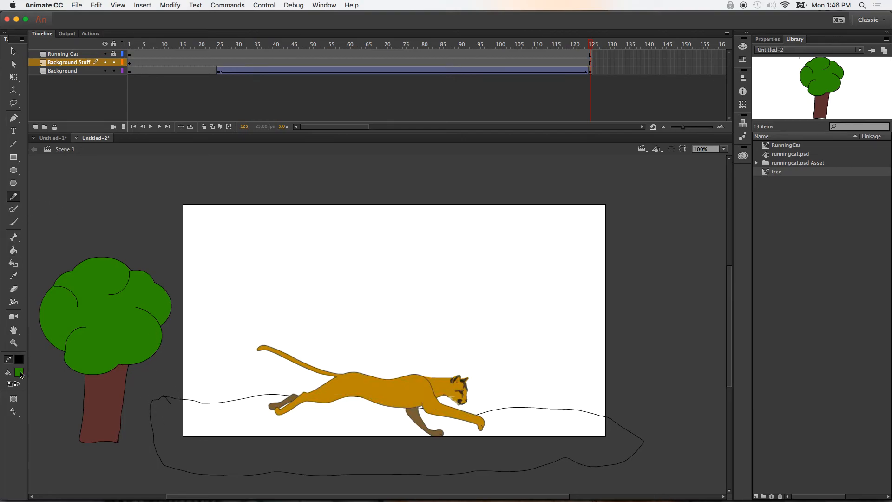
pyautogui.click(19, 372)
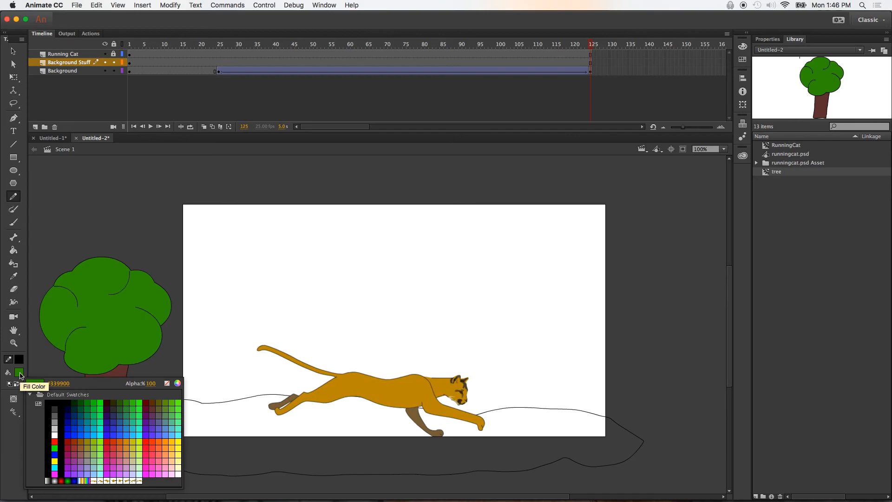
pyautogui.click(75, 403)
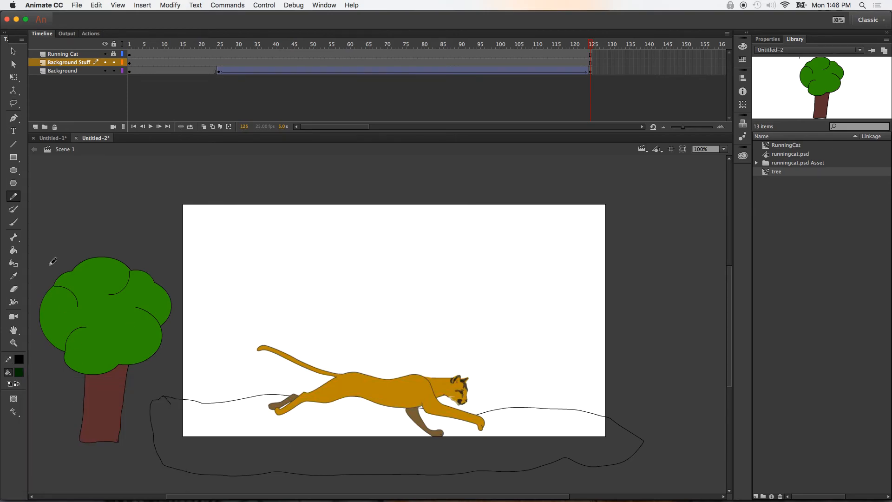
pyautogui.click(13, 250)
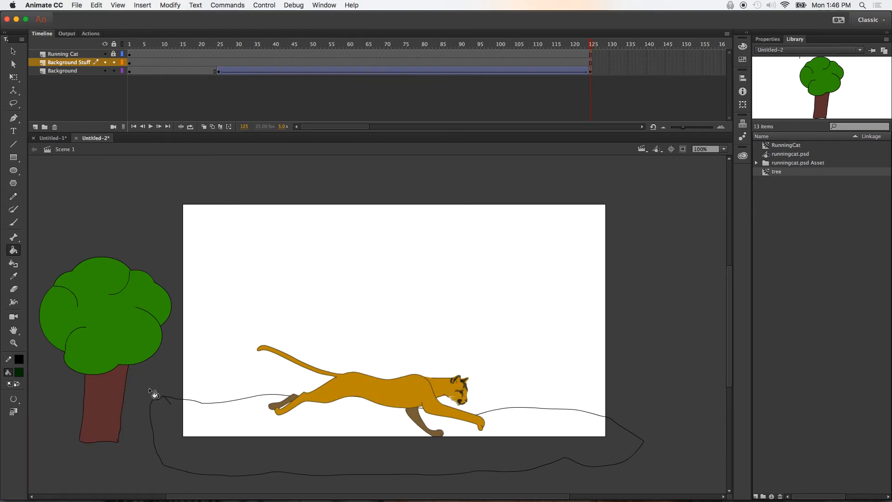
pyautogui.click(235, 450)
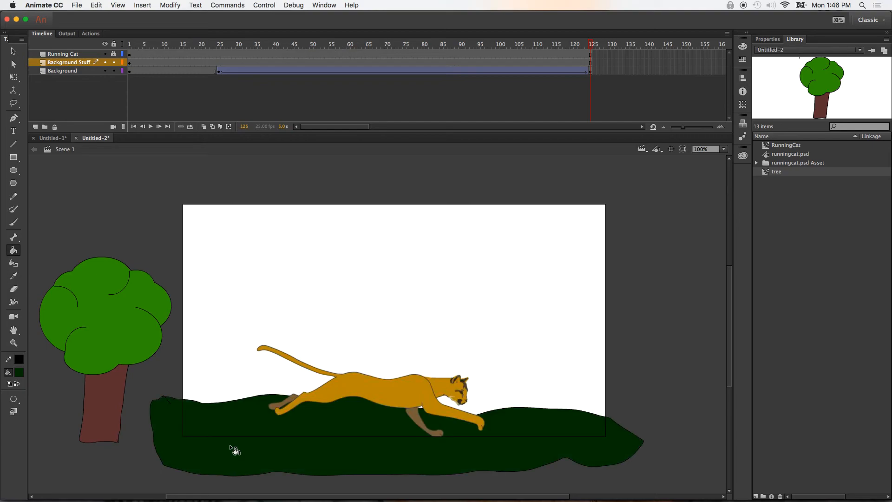
# - Draw a sky outline around the stage, joined to the ground at both ends, and fill it with the black-and-white linear gradient
pyautogui.click(13, 197)
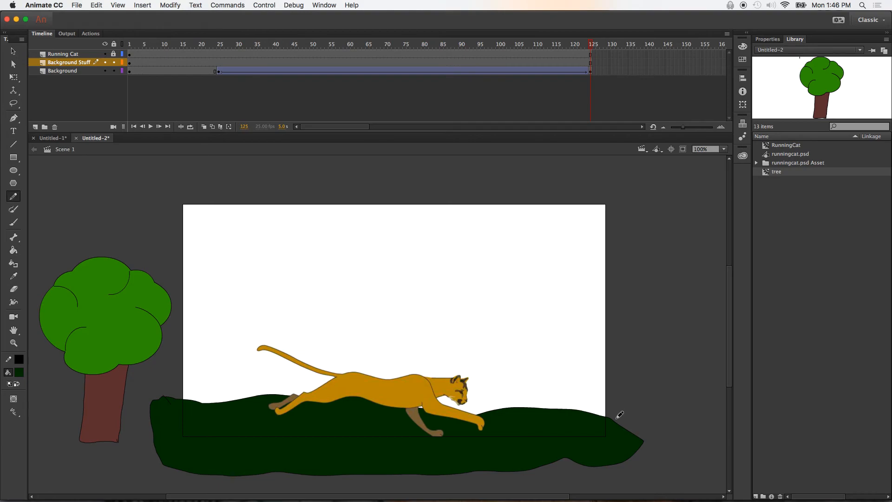
pyautogui.moveTo(615, 419)
pyautogui.mouseDown()
pyautogui.moveTo(635, 355)
pyautogui.moveTo(619, 210)
pyautogui.moveTo(605, 190)
pyautogui.moveTo(544, 179)
pyautogui.moveTo(433, 193)
pyautogui.moveTo(276, 180)
pyautogui.moveTo(215, 185)
pyautogui.moveTo(181, 204)
pyautogui.moveTo(170, 255)
pyautogui.moveTo(178, 399)
pyautogui.mouseUp()
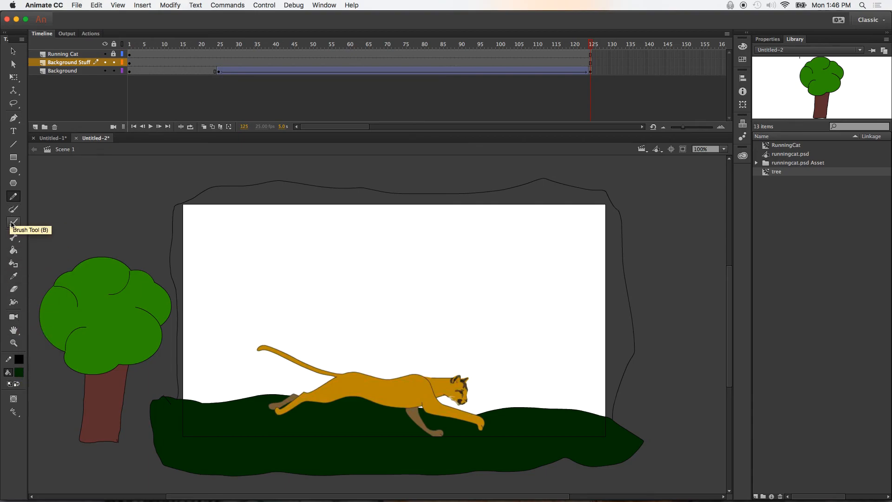
pyautogui.click(14, 251)
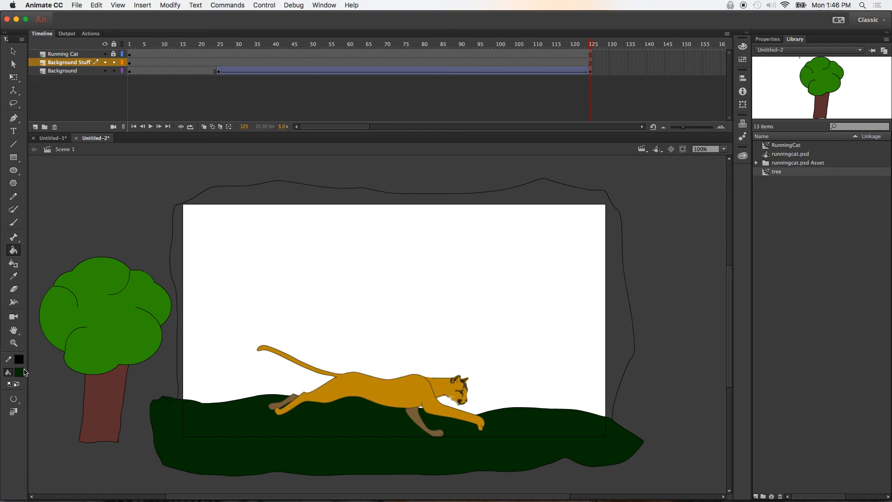
pyautogui.click(19, 373)
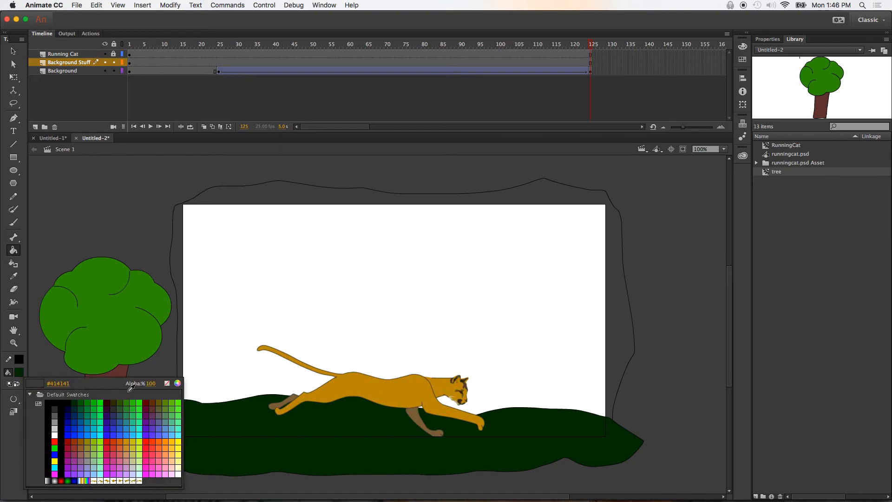
pyautogui.click(52, 480)
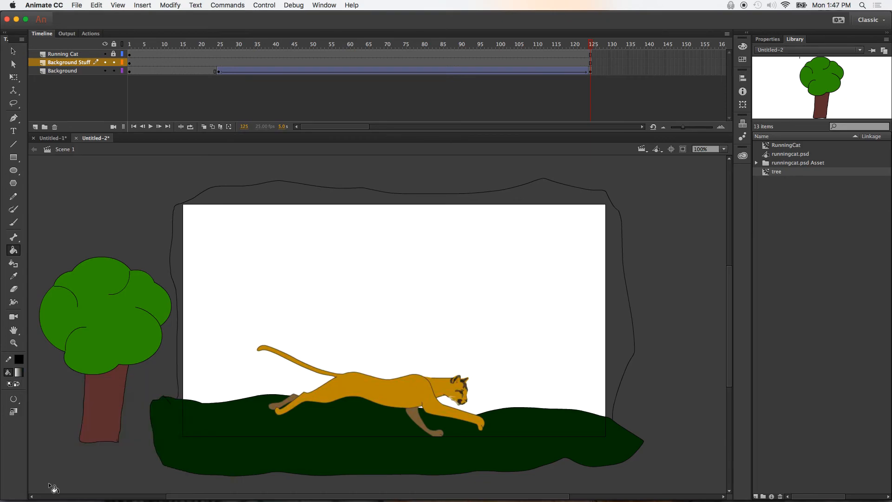
pyautogui.click(407, 279)
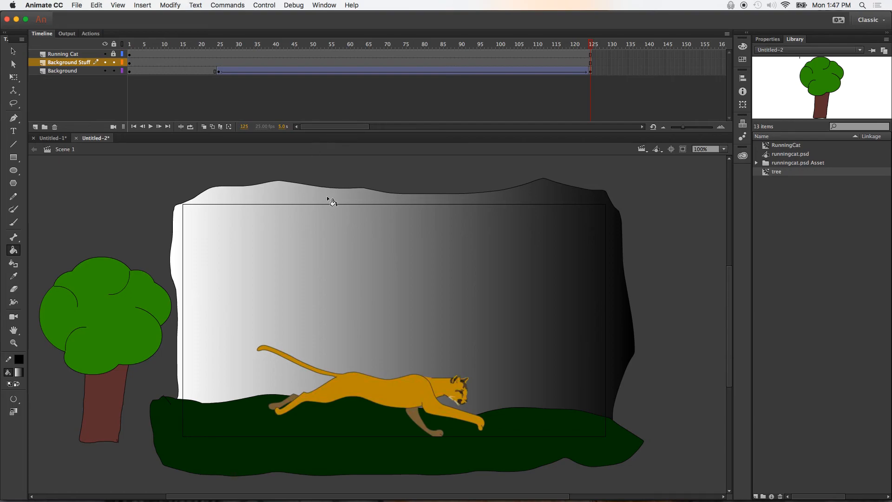
# - Rotate the sky's black-and-white gradient with the Gradient Transform tool so it runs vertically, with the light end at the top
pyautogui.click(15, 78)
pyautogui.moveTo(14, 76); pyautogui.dragTo(51, 90)
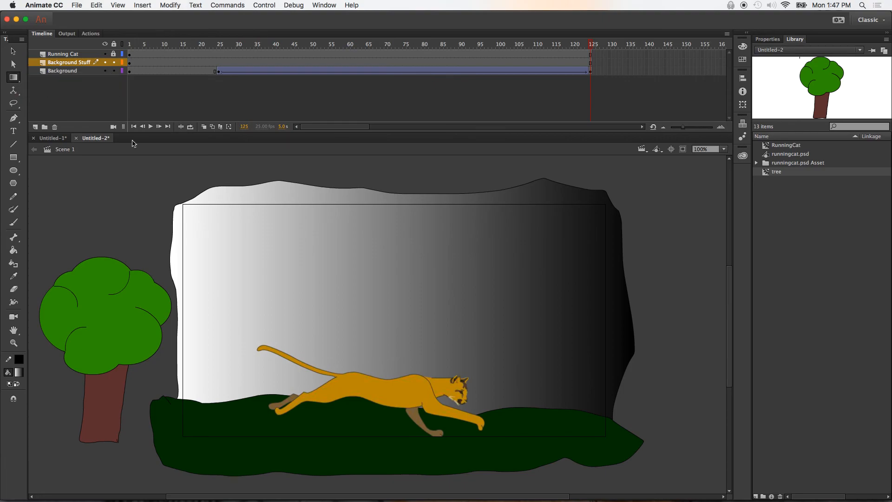
pyautogui.click(405, 292)
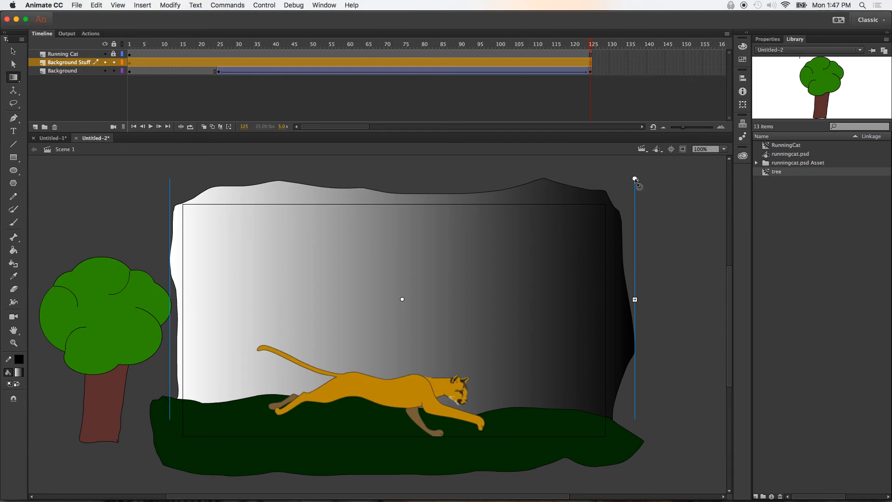
pyautogui.moveTo(637, 181); pyautogui.dragTo(466, 438)
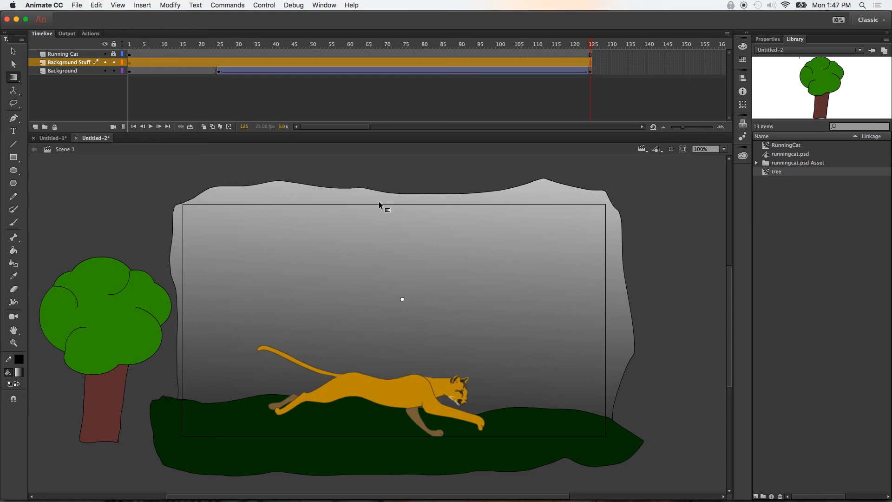
# - Adjust the length of the sky's vertical gradient so it shades from near white at the top to near black at the ground
pyautogui.moveTo(729, 319); pyautogui.dragTo(728, 273)
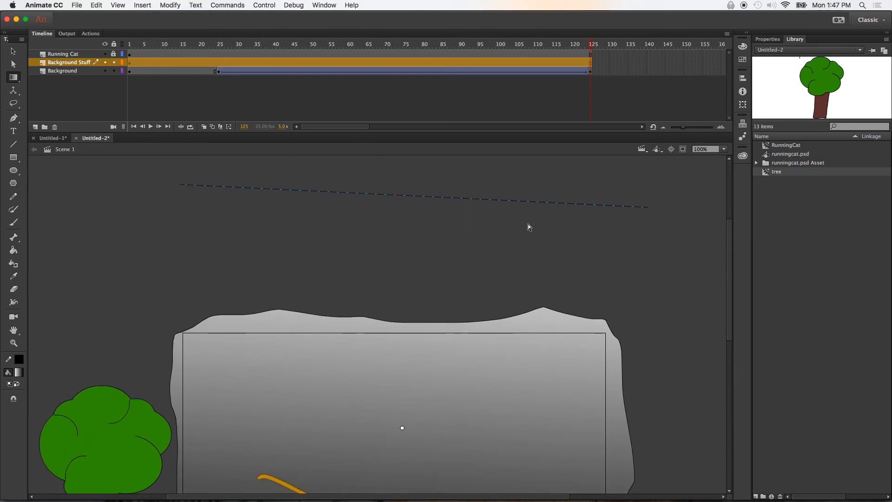
pyautogui.moveTo(420, 196); pyautogui.dragTo(422, 209)
pyautogui.scroll(-10, 604, 300)
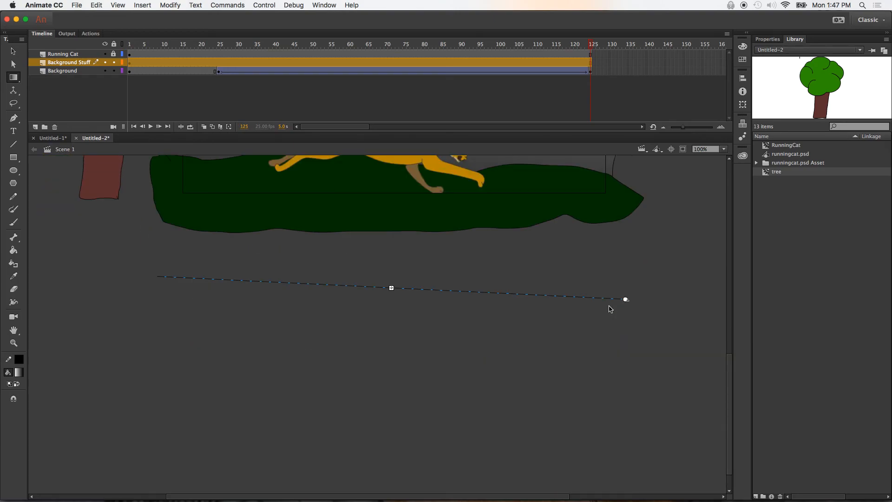
pyautogui.moveTo(391, 288); pyautogui.dragTo(394, 215)
pyautogui.scroll(5, 414, 315)
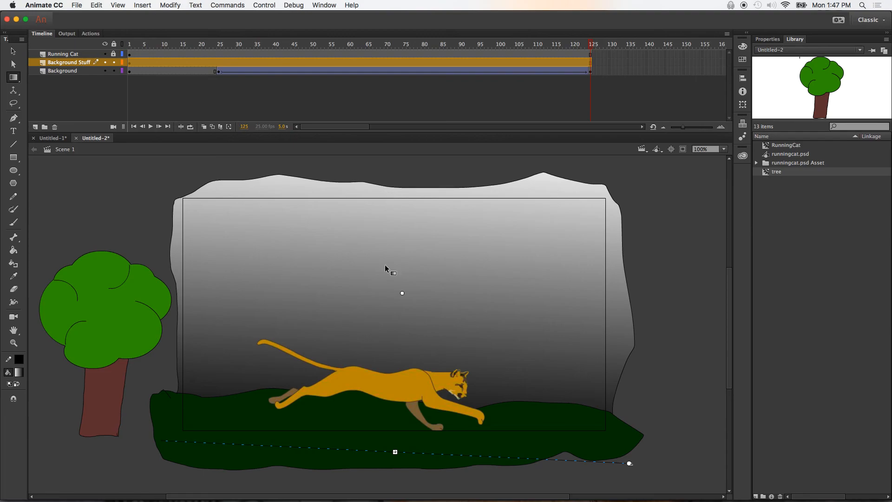
pyautogui.moveTo(395, 453); pyautogui.dragTo(400, 500)
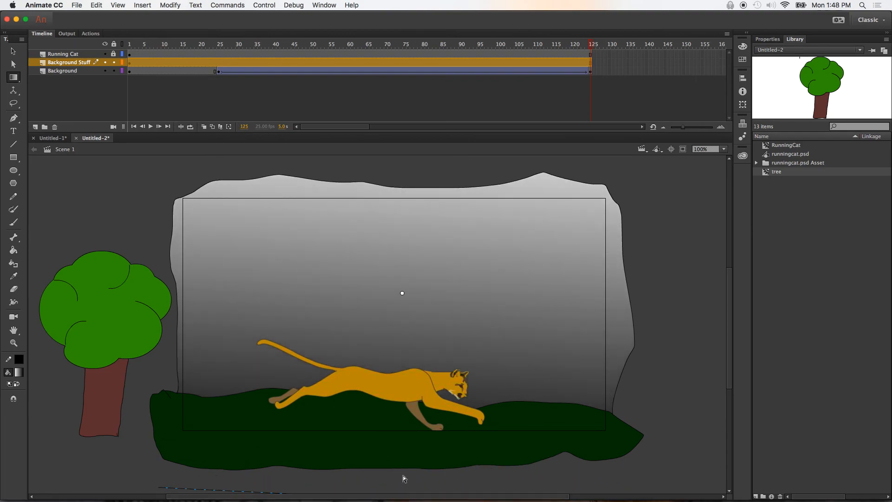
pyautogui.scroll(-5, 413, 462)
pyautogui.moveTo(392, 364); pyautogui.dragTo(387, 305)
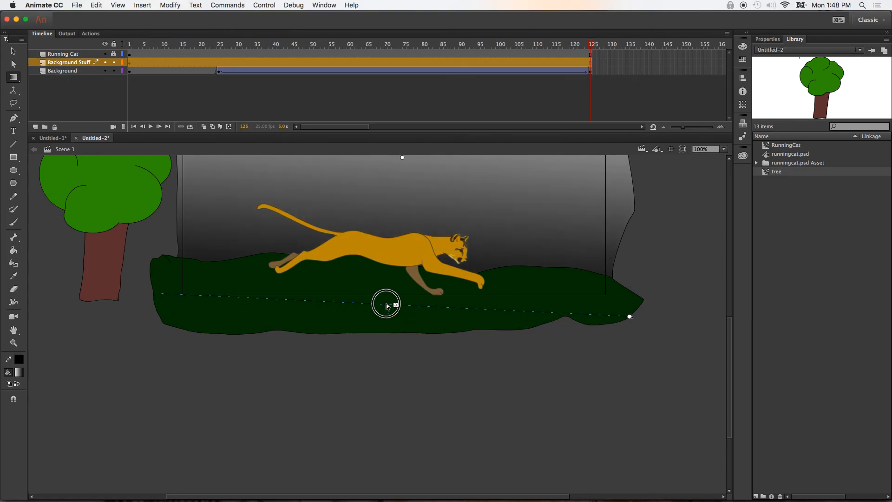
pyautogui.scroll(4, 494, 437)
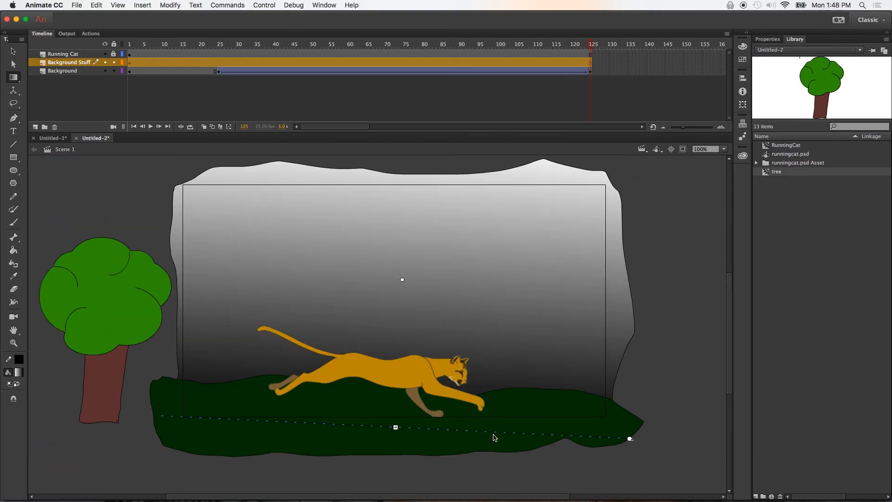
pyautogui.scroll(2, 494, 437)
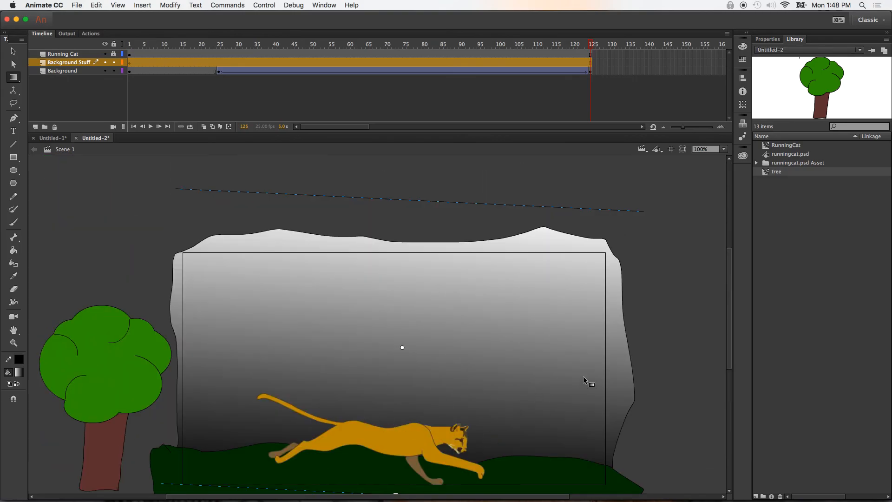
# - Select the sky fill and change its gradient's white colour stop to bright blue #0099FF
pyautogui.click(13, 52)
pyautogui.click(448, 366)
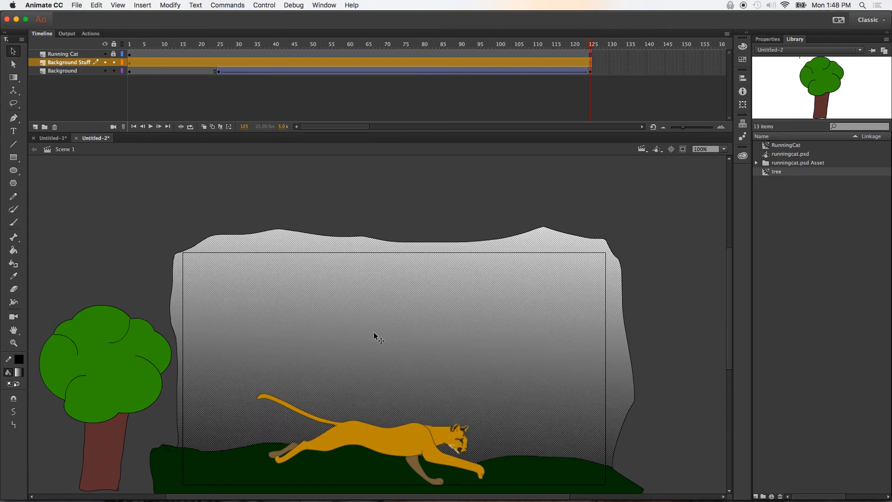
pyautogui.click(743, 47)
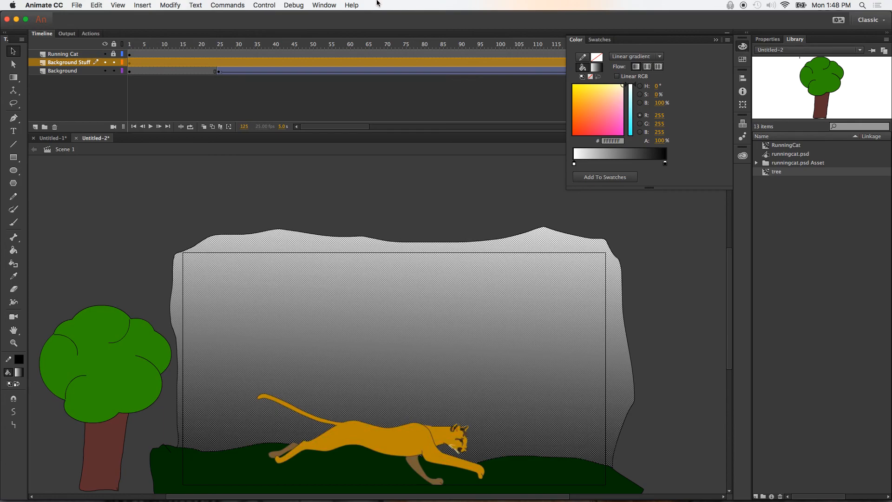
pyautogui.click(325, 6)
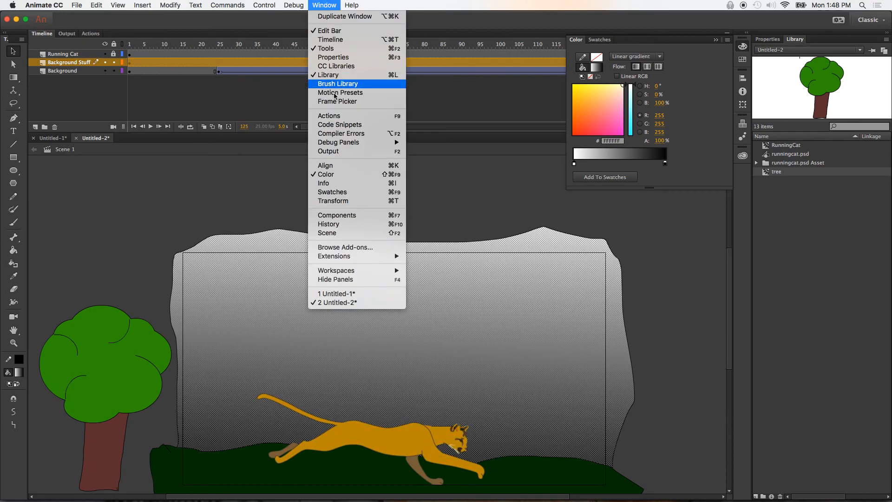
pyautogui.click(346, 179)
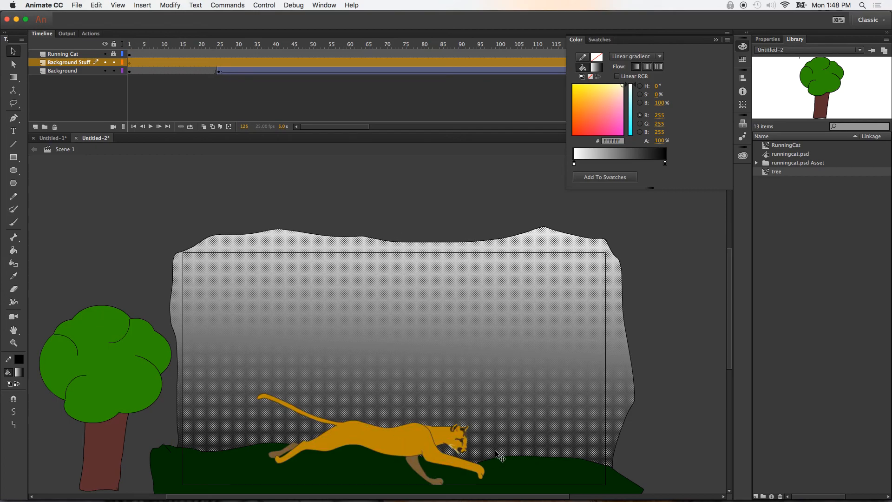
pyautogui.doubleClick(574, 165)
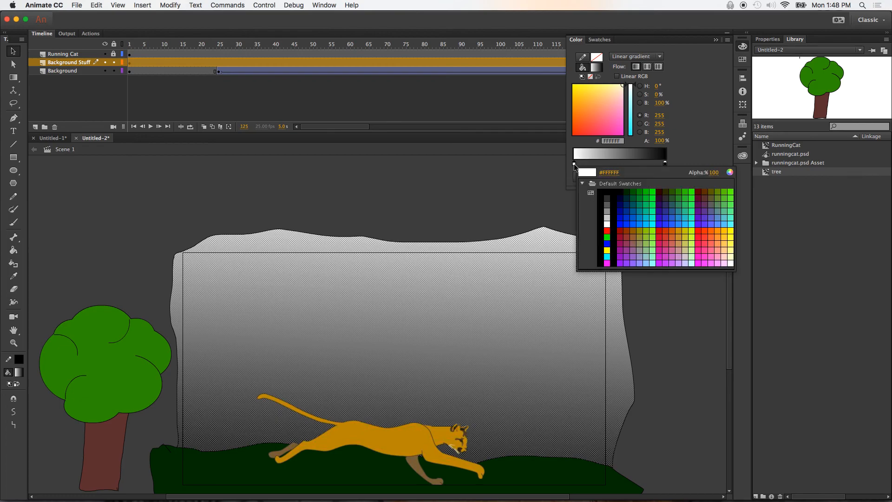
pyautogui.click(645, 223)
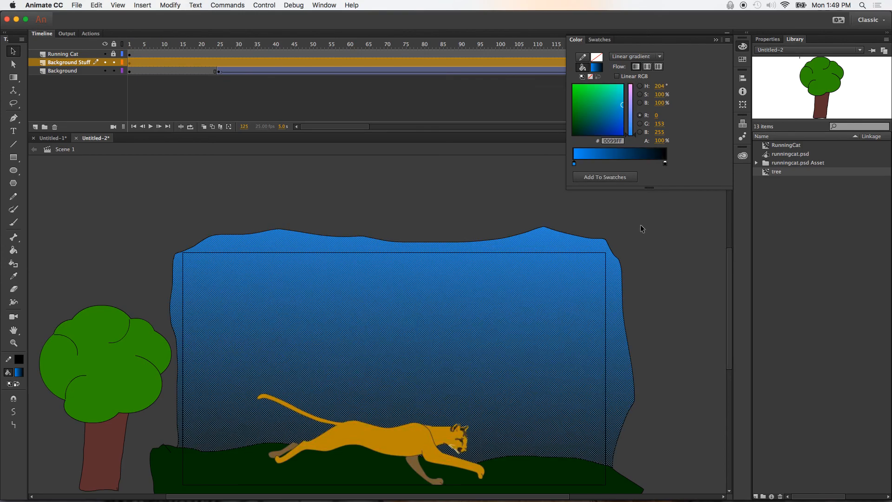
# - Try to add a dark blue #000066 colour stop to the sky gradient and move it to the black end
pyautogui.click(666, 164)
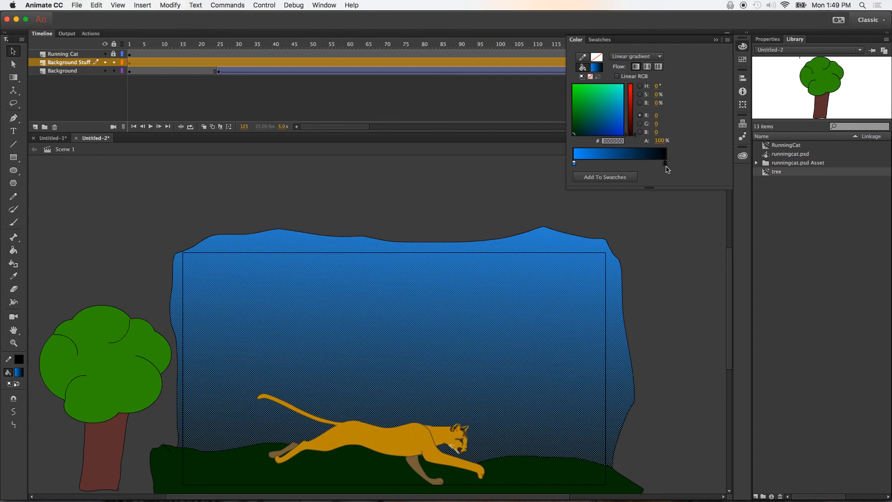
pyautogui.click(665, 169)
pyautogui.click(634, 165)
pyautogui.moveTo(667, 166); pyautogui.dragTo(676, 211)
pyautogui.doubleClick(633, 162)
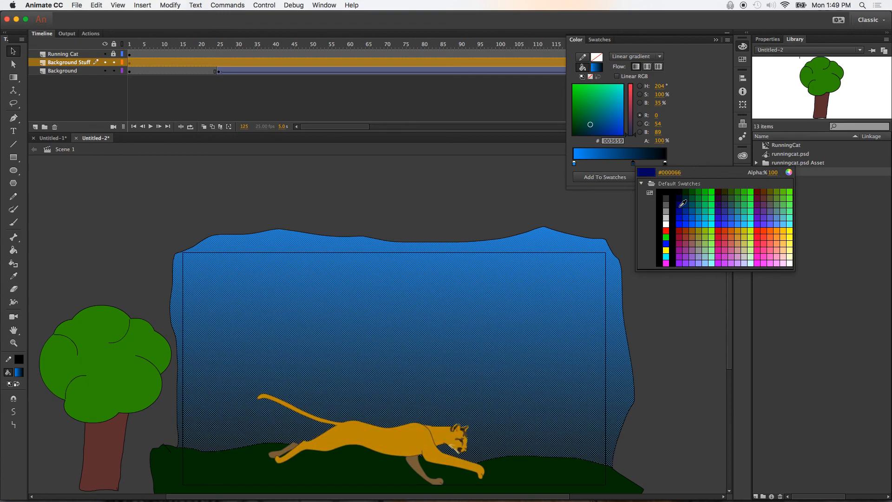
pyautogui.click(679, 205)
pyautogui.moveTo(634, 164); pyautogui.dragTo(669, 170)
pyautogui.click(627, 286)
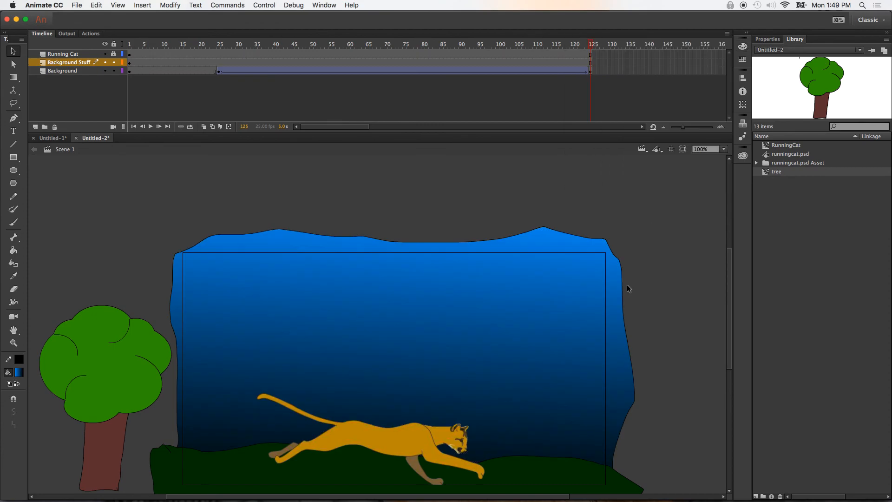
# - Try to change the gradient's black colour stop to dark blue #000066 without selecting the sky fill
pyautogui.click(742, 47)
pyautogui.click(665, 164)
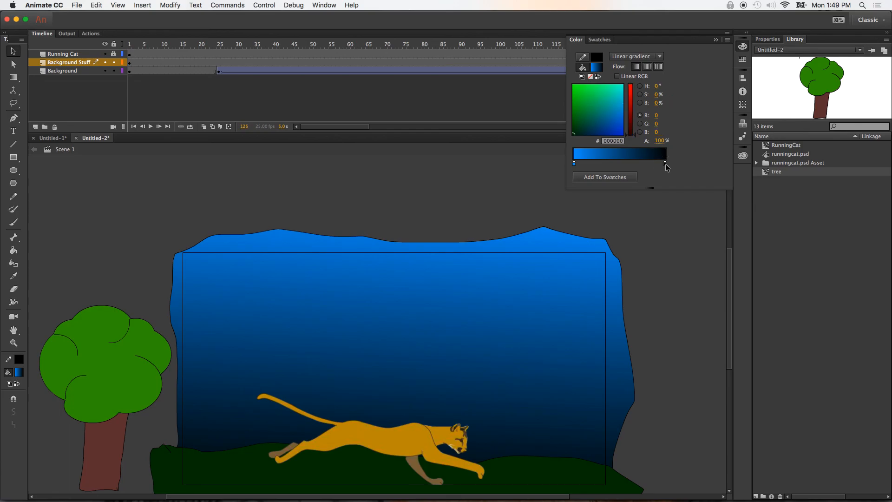
pyautogui.doubleClick(665, 164)
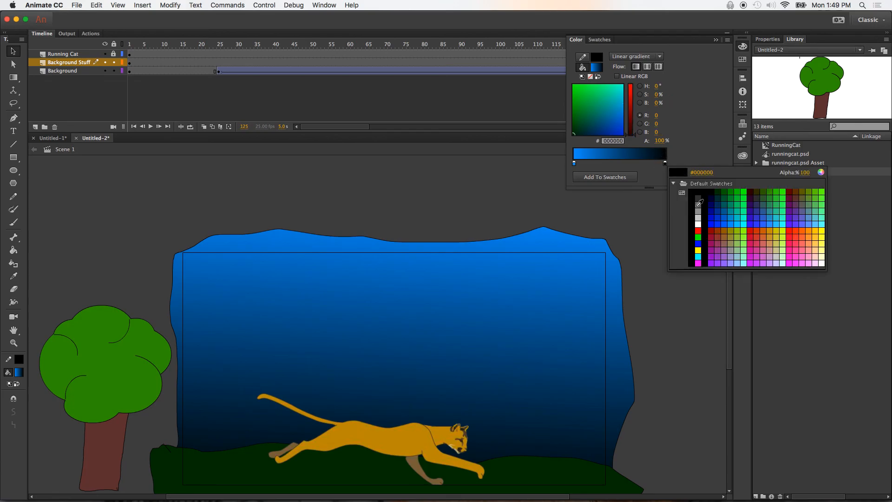
pyautogui.click(717, 202)
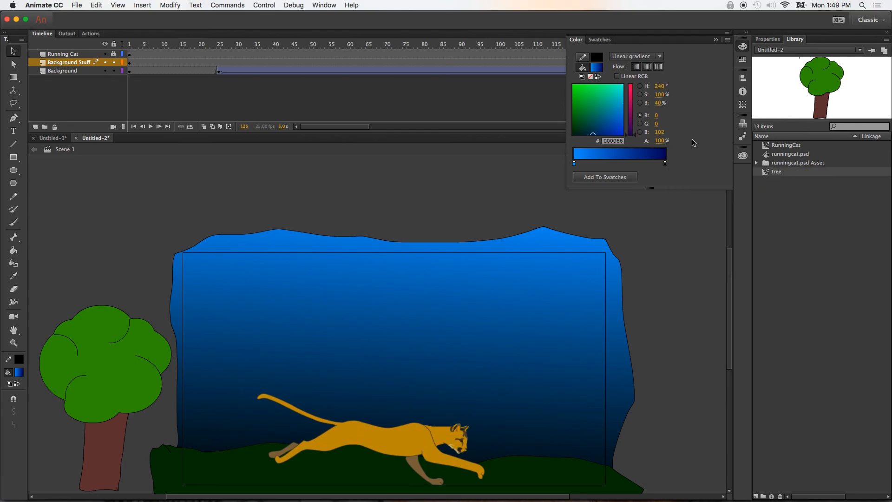
pyautogui.click(658, 254)
# - Select the sky fill, set its gradient's black colour stop to dark blue #000066, and test the movie
pyautogui.click(561, 311)
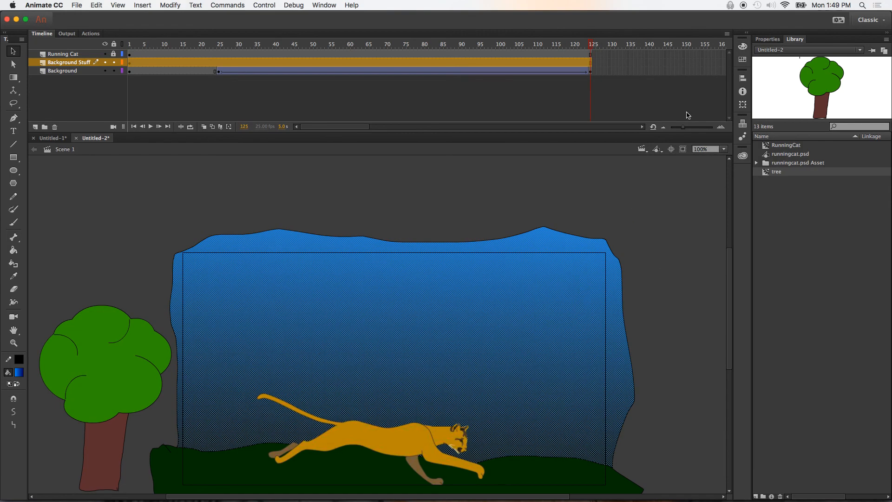
pyautogui.click(743, 46)
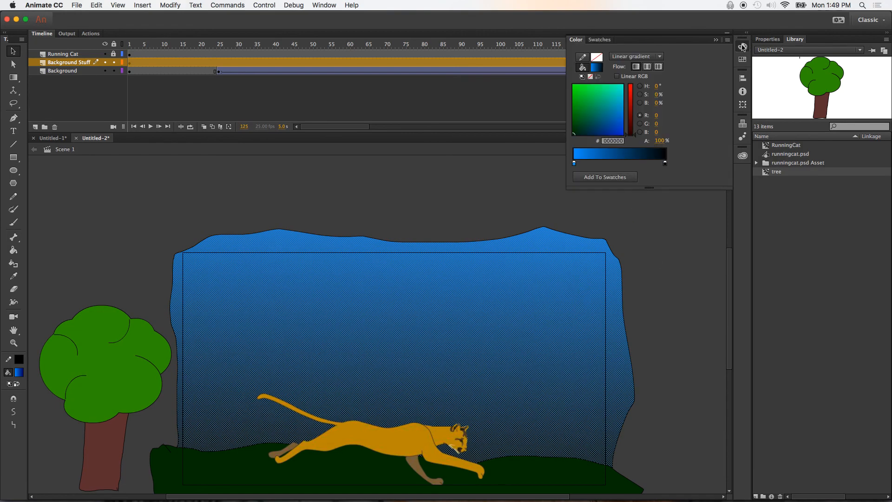
pyautogui.doubleClick(665, 163)
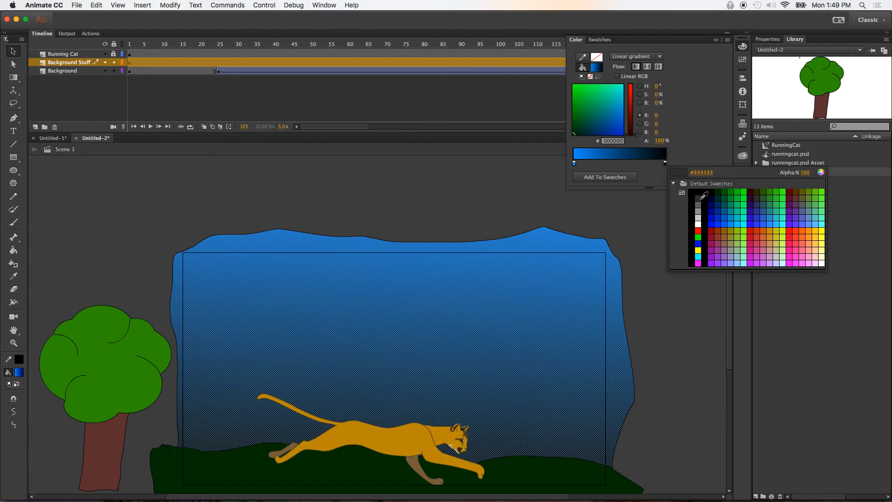
pyautogui.click(716, 203)
pyautogui.click(680, 251)
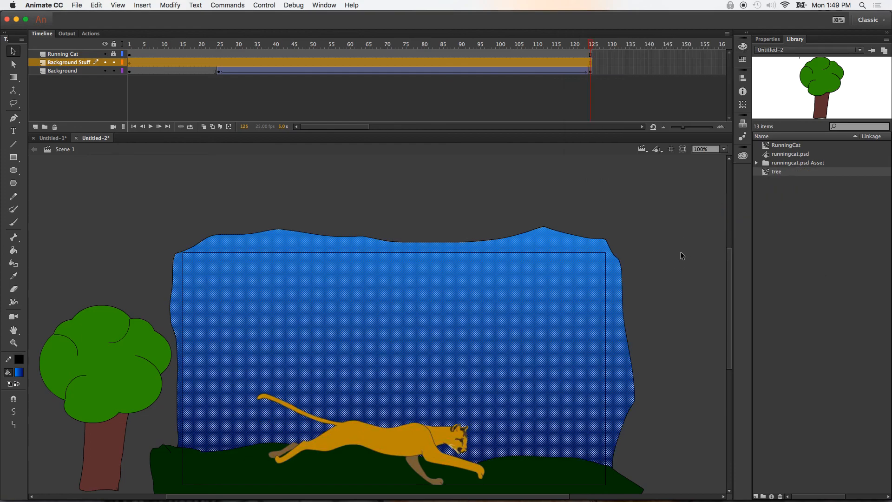
pyautogui.click(509, 363)
pyautogui.click(743, 46)
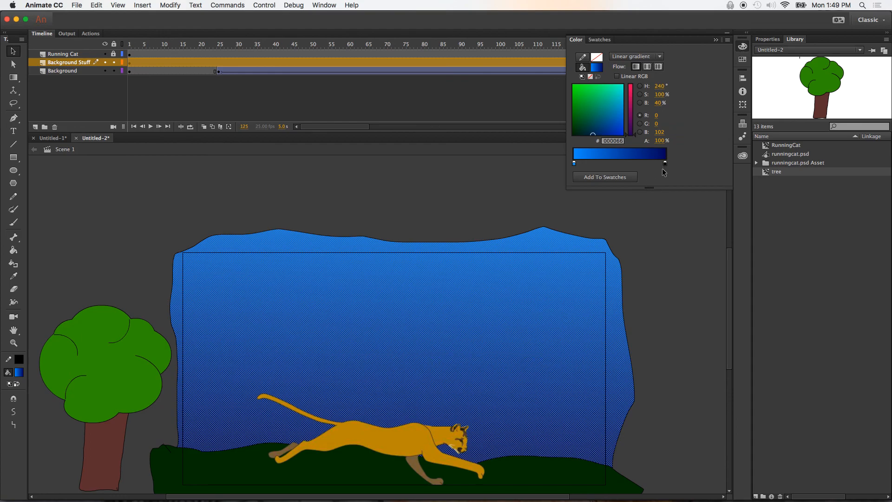
pyautogui.click(665, 219)
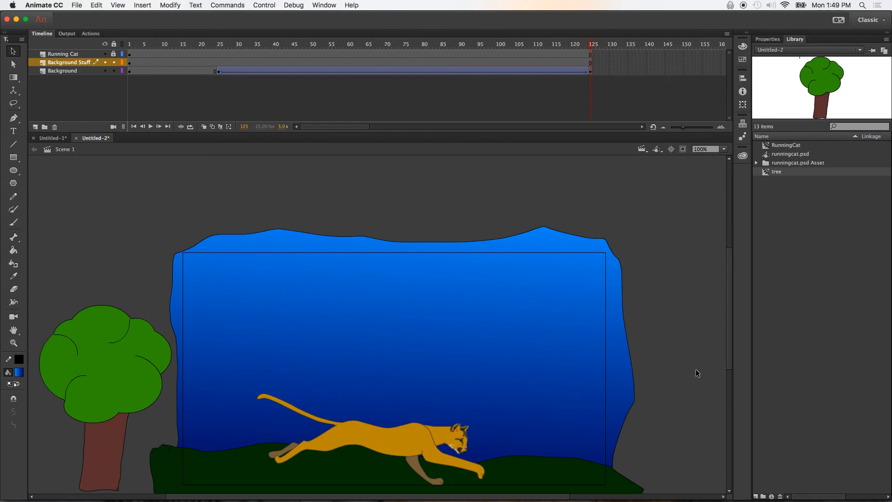
pyautogui.press('super+Return')
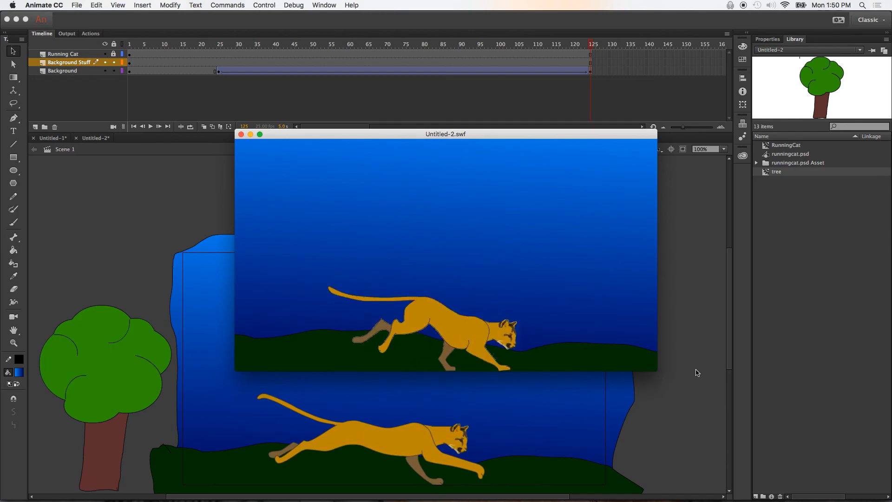
pyautogui.click(241, 134)
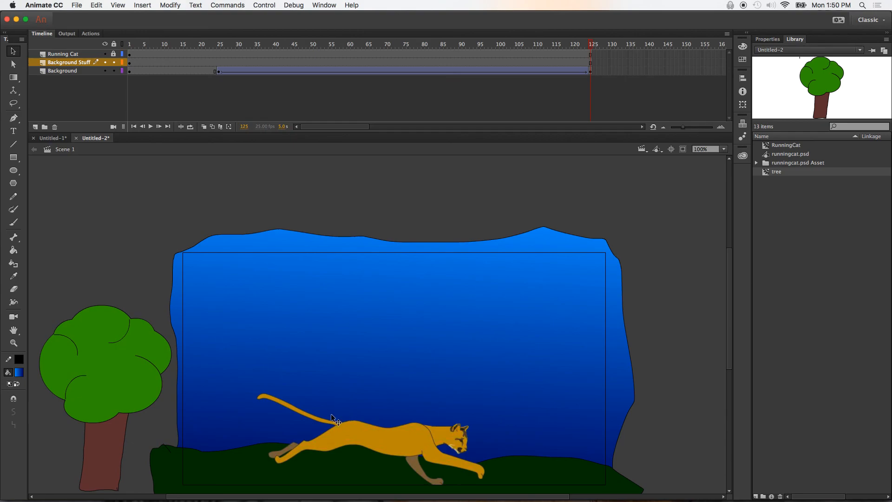
# - Move the Background layer between the Running Cat and Background Stuff layers and test the movie
pyautogui.click(63, 71)
pyautogui.moveTo(63, 73); pyautogui.dragTo(64, 61)
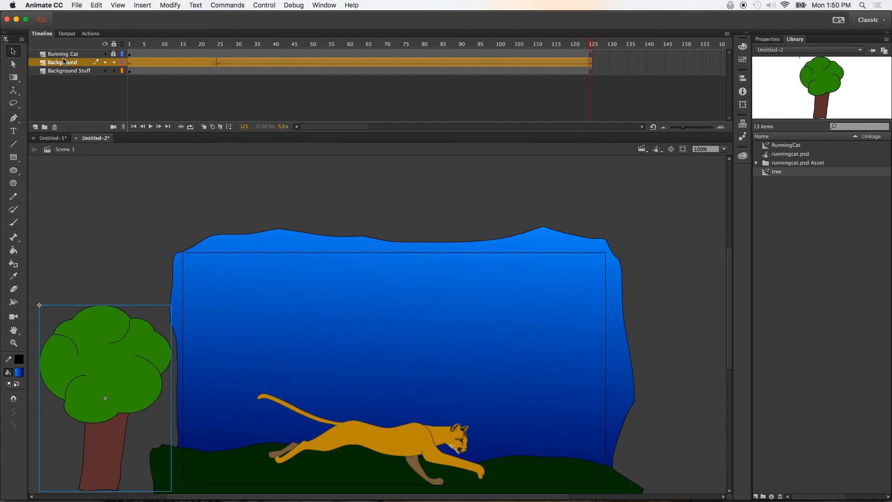
pyautogui.press('super+Return')
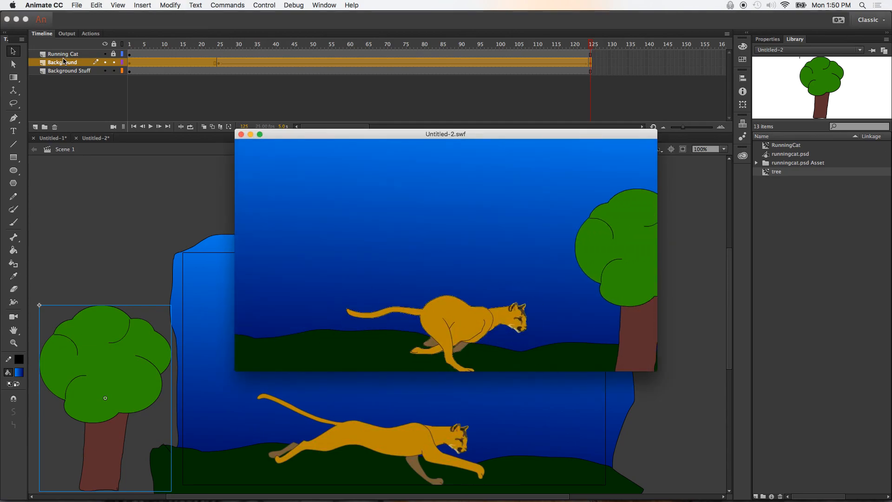